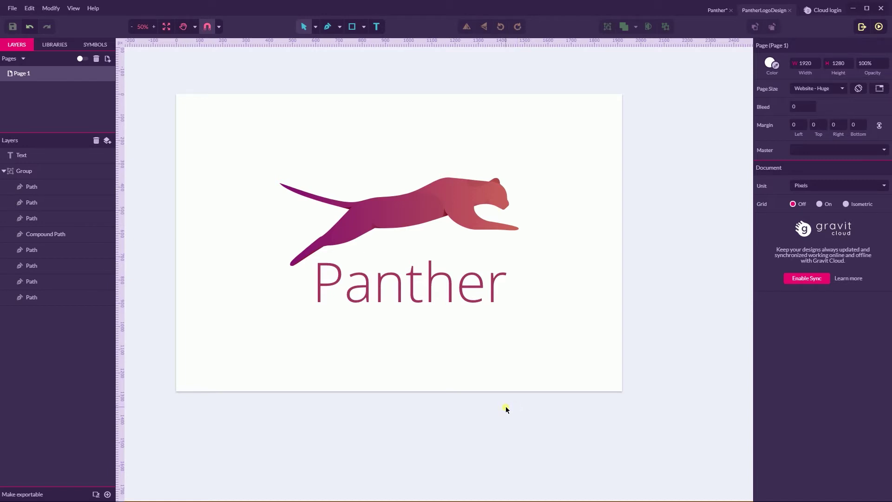
Create a new design and place the pantherSketch image from the Vitorials > Gravit > Panther folder on drive D
key(ctrl+n)
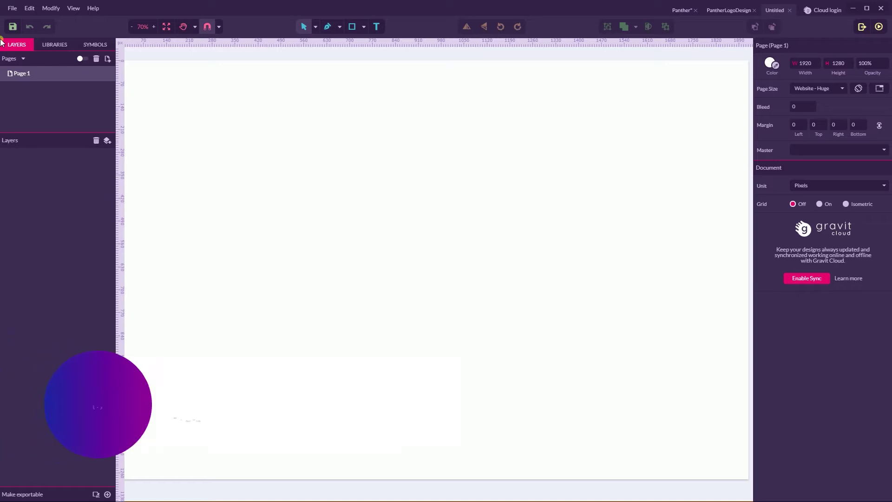
click(12, 8)
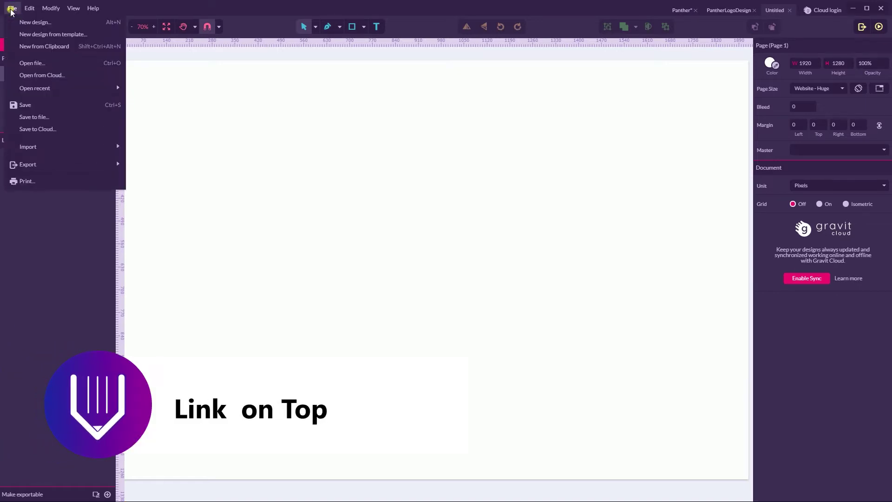
click(43, 159)
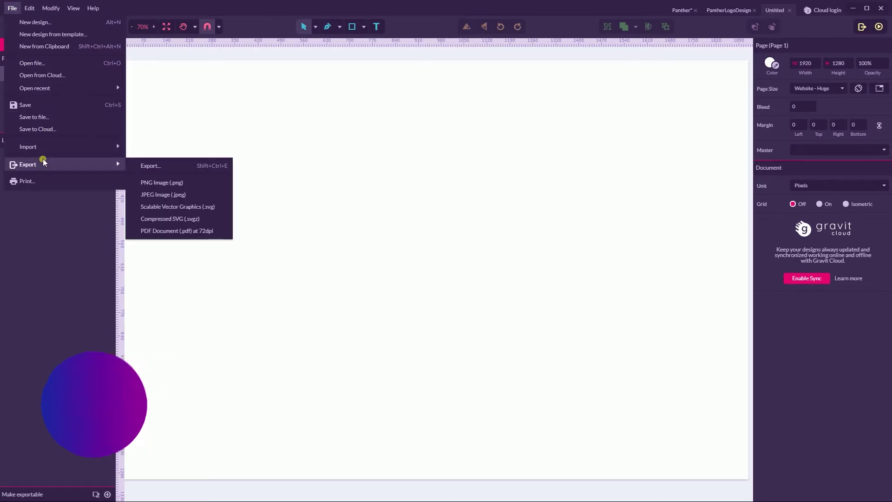
mouse_move(46, 150)
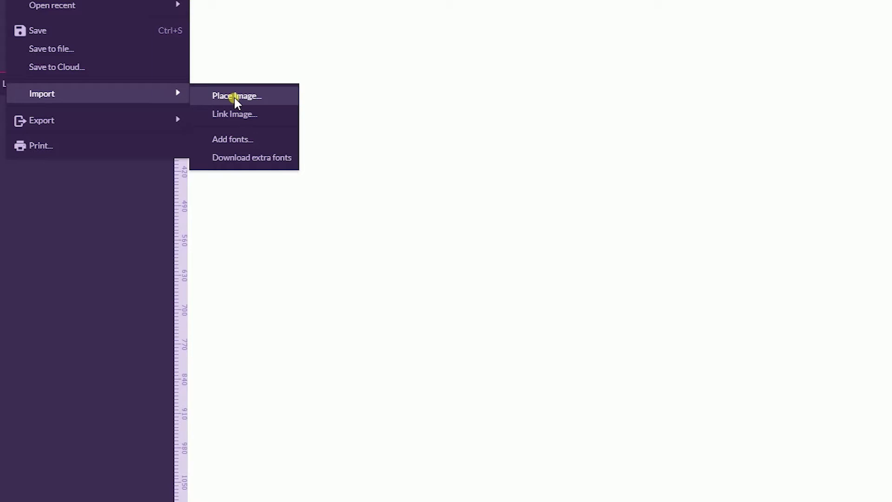
click(234, 97)
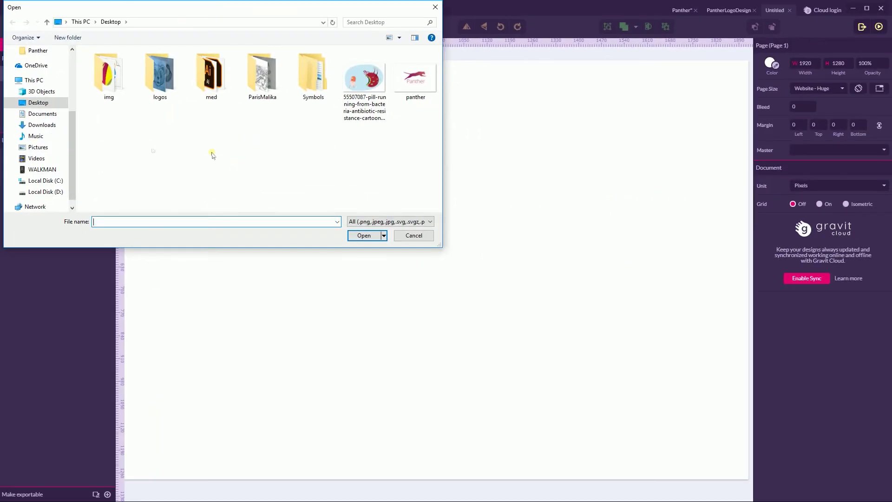
click(47, 192)
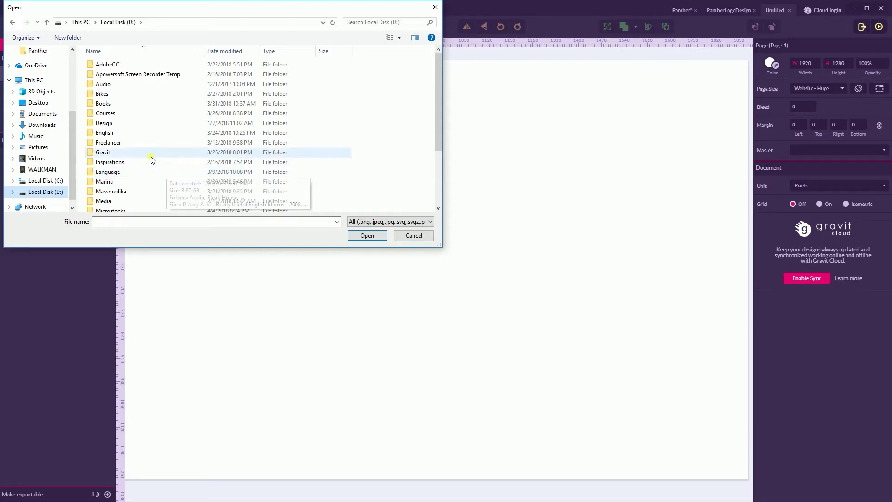
scroll(152, 160, down, 5)
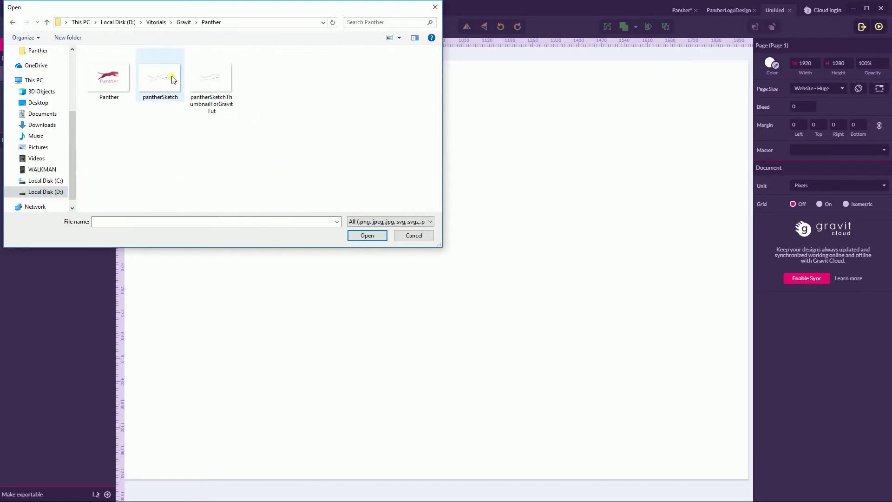
double_click(144, 86)
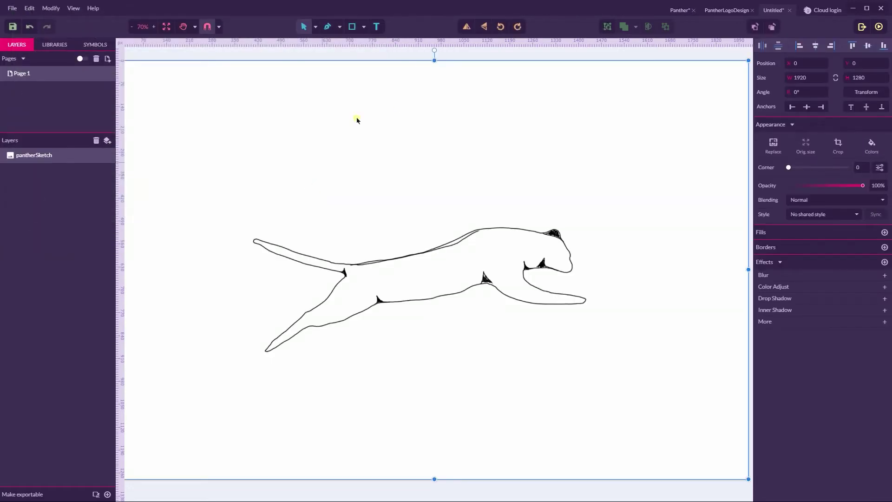
Reduce the panther sketch's opacity to 60% and lock its layer
click(455, 55)
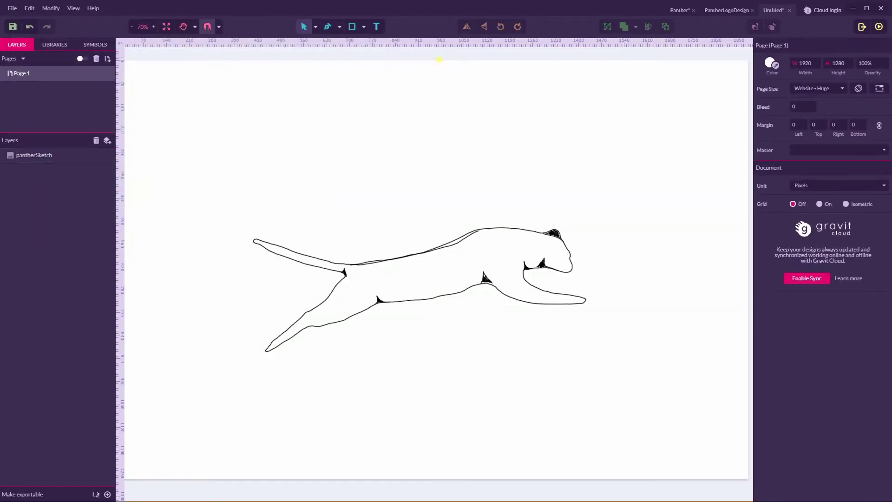
click(430, 187)
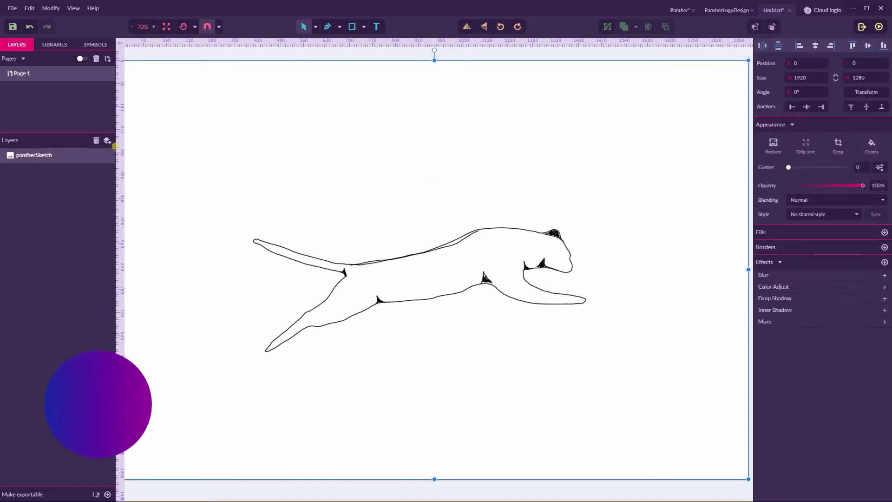
drag(863, 185, 830, 187)
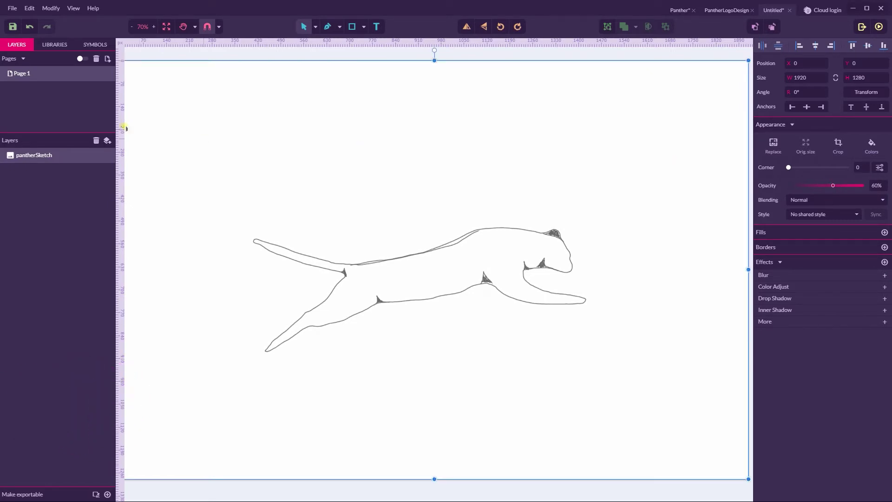
click(99, 156)
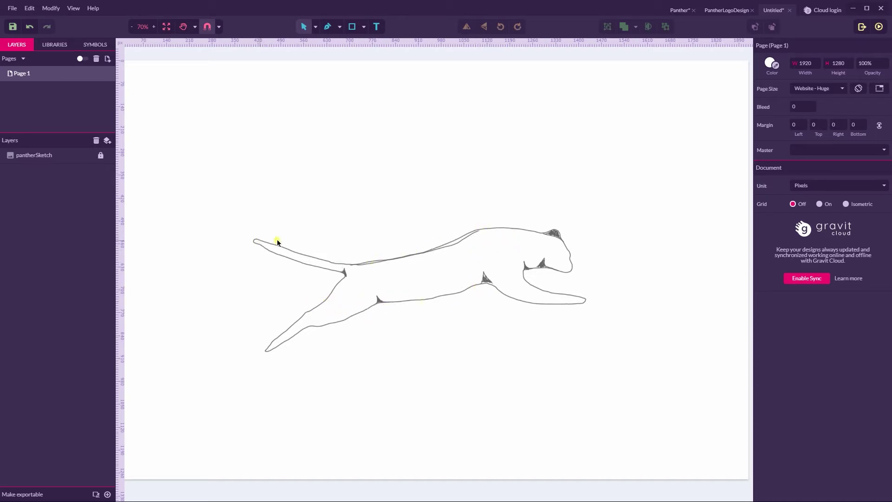
Start a Pen path behind the ear and trace the panther's back and tail to where the tail meets the hind leg
key(p)
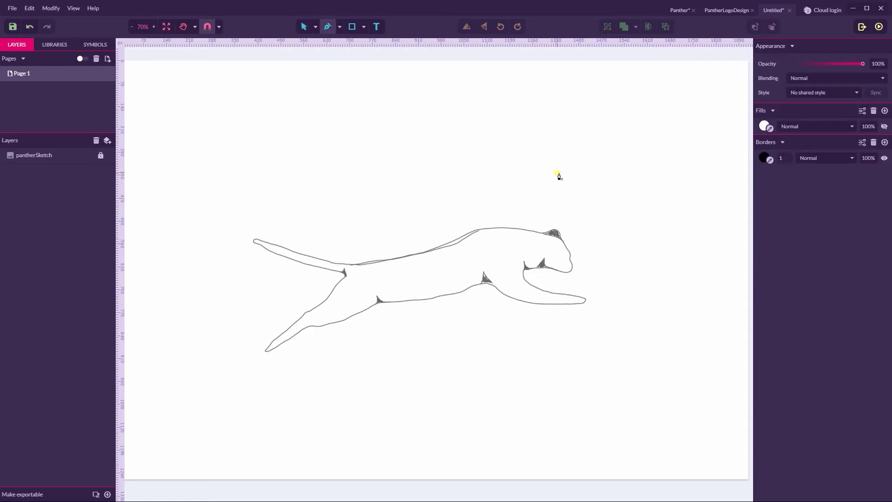
key(ctrl+1)
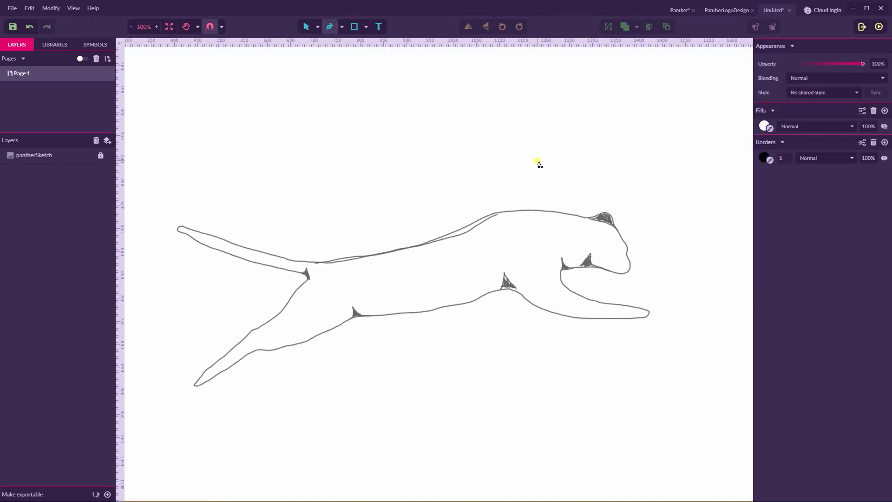
click(587, 218)
click(539, 210)
click(514, 210)
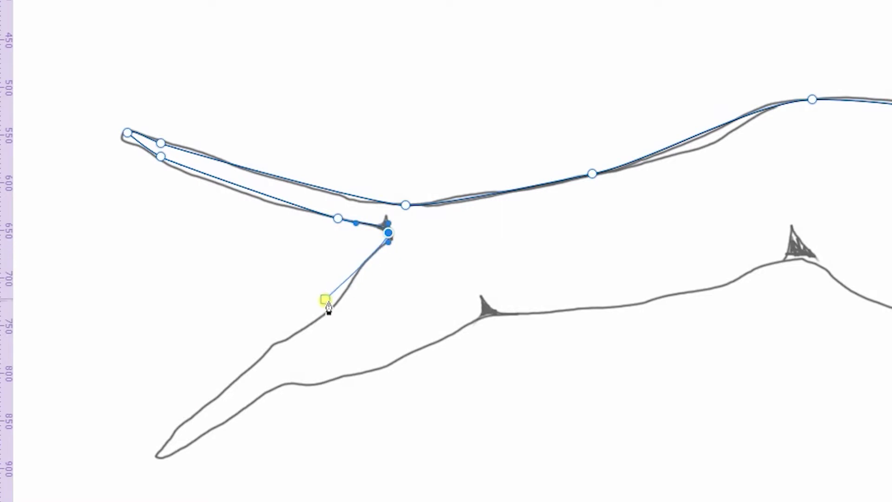
Continue the path with curved points down the rear edge of the hind leg and around its paw
drag(327, 309, 306, 325)
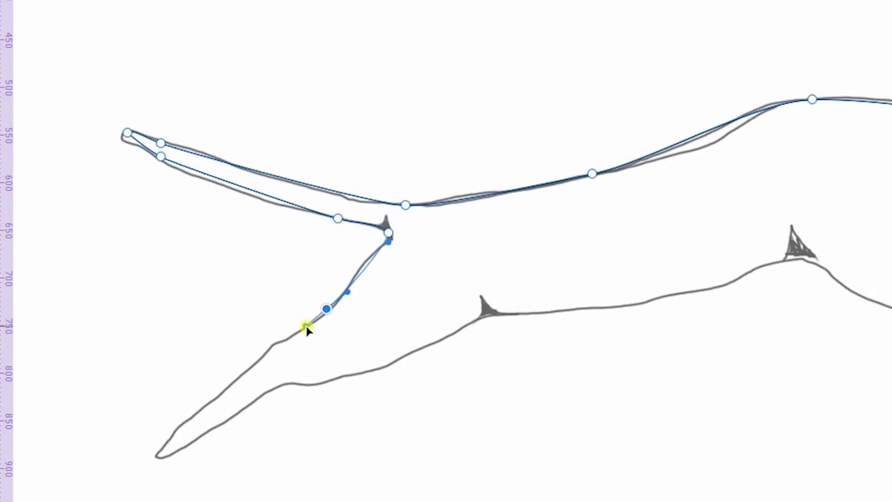
drag(272, 342, 260, 348)
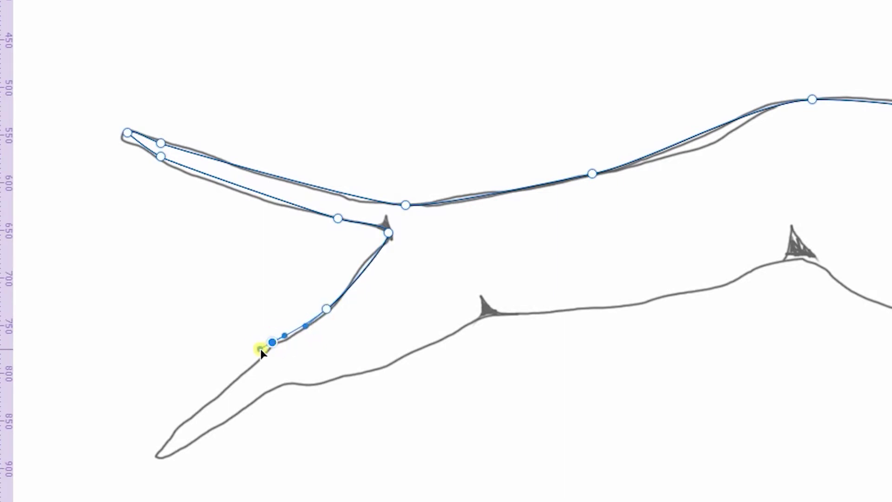
click(218, 395)
drag(213, 399, 207, 403)
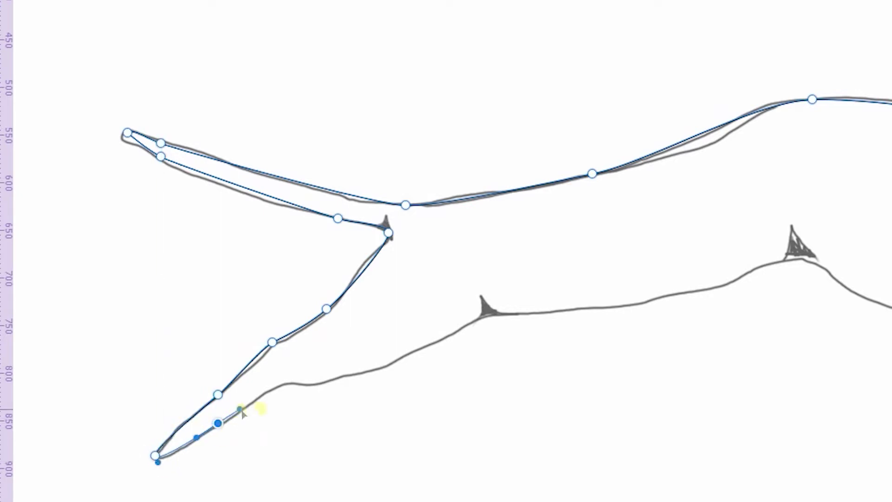
Trace the underside of the hind leg and the belly towards the foreleg
drag(285, 384, 298, 385)
drag(382, 366, 418, 351)
drag(492, 314, 508, 315)
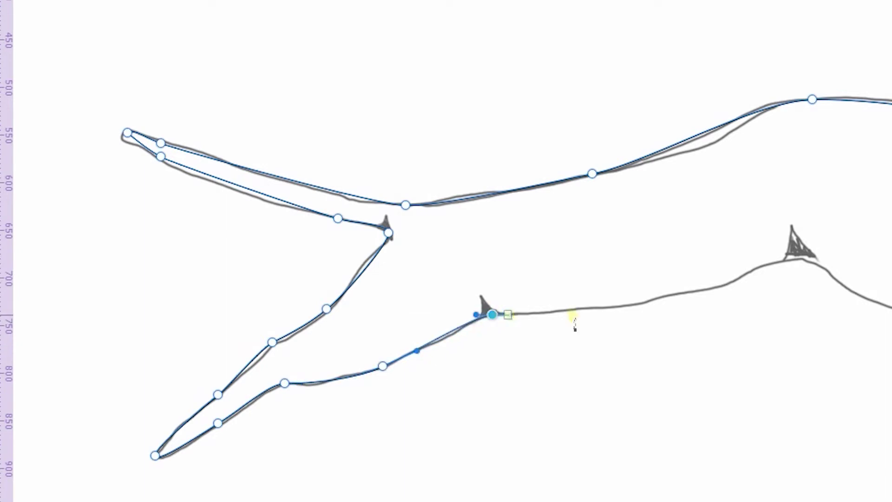
drag(656, 300, 687, 291)
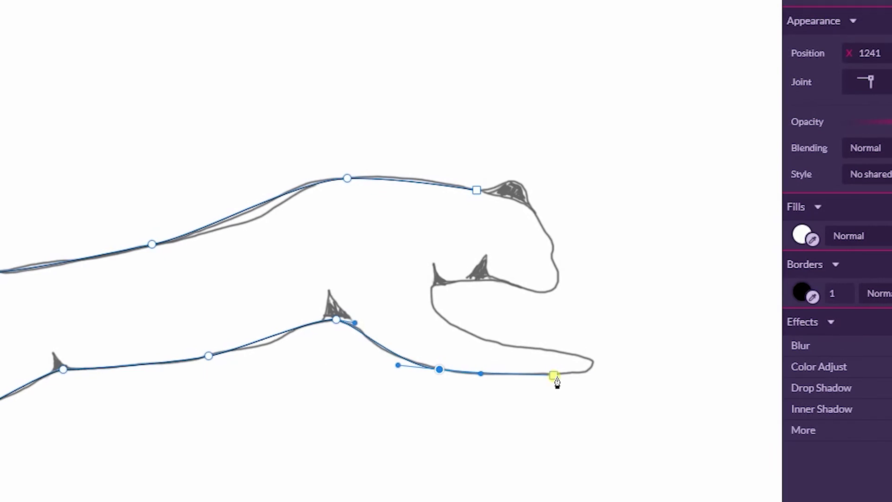
Trace around the front paw and back along the foreleg's upper edge to the throat, shaping the throat point's handle along the jaw
drag(554, 377, 546, 358)
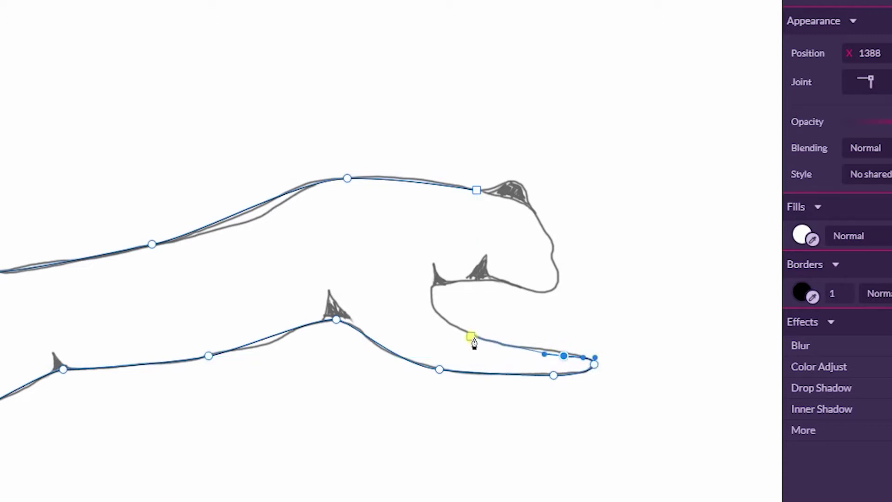
drag(468, 333, 454, 327)
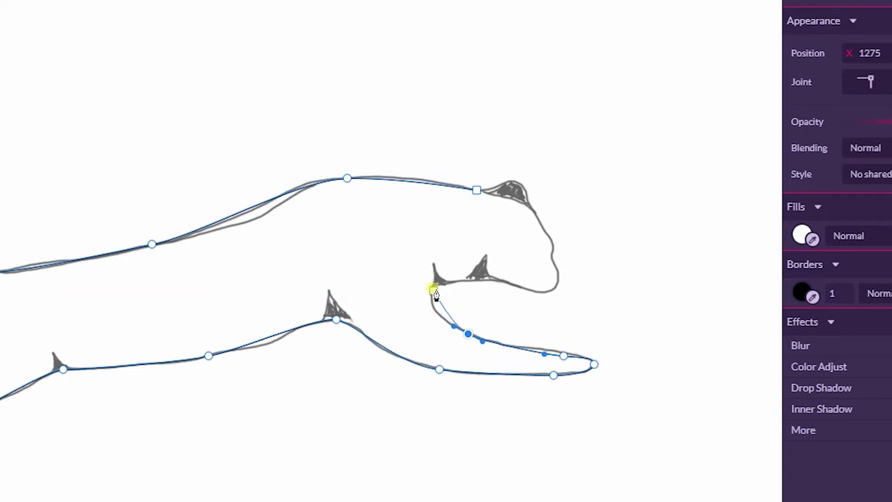
drag(432, 283, 467, 284)
mouse_move(467, 285)
mouse_down()
mouse_move(370, 235)
mouse_move(424, 253)
mouse_move(483, 293)
mouse_move(486, 282)
mouse_up()
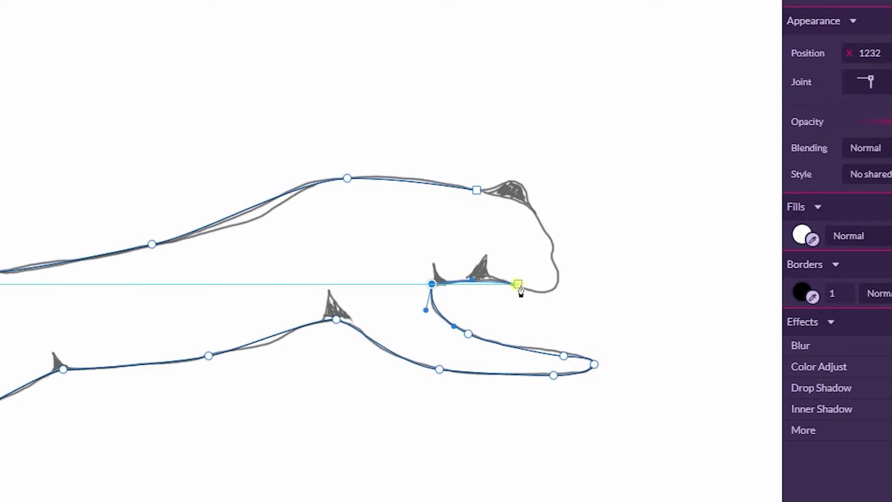
Trace the jaw, muzzle, forehead and ear, and close the outline at its starting point behind the ear
click(511, 282)
drag(512, 284, 524, 288)
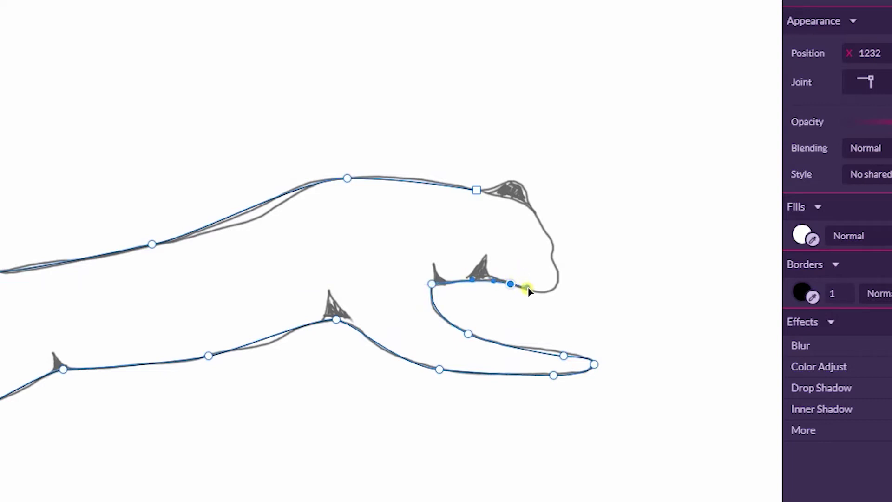
click(555, 283)
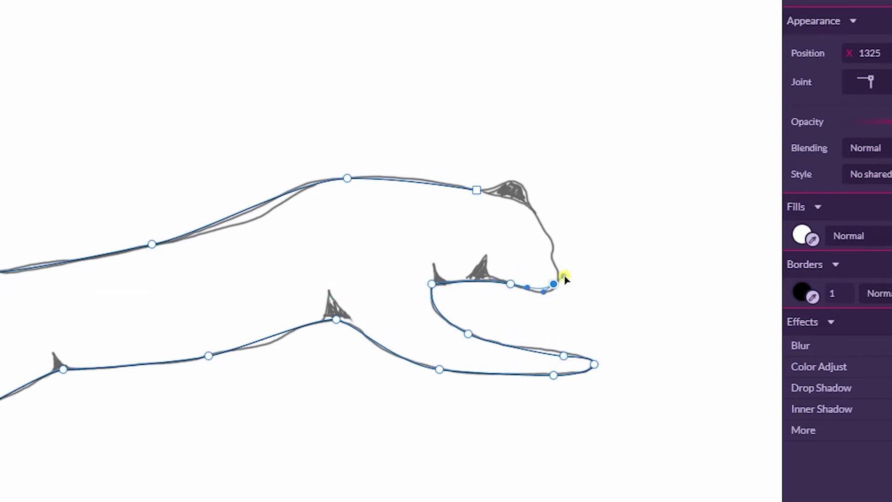
drag(565, 279, 521, 185)
click(555, 255)
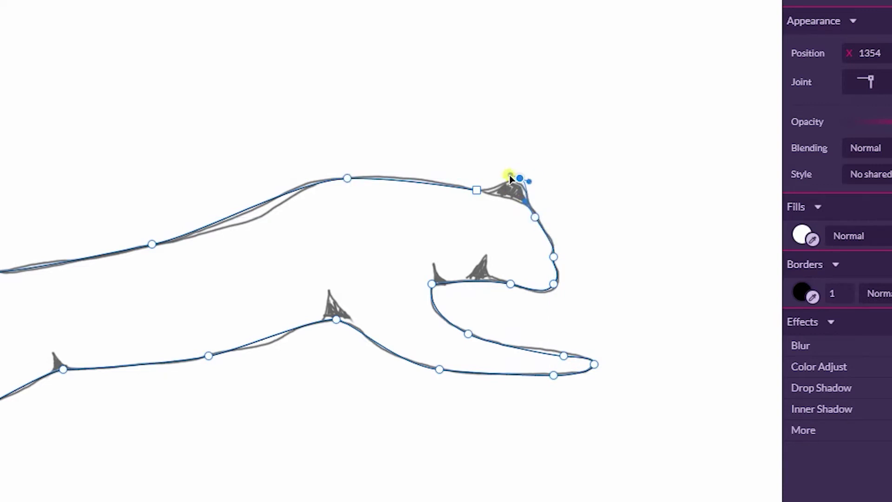
click(477, 190)
drag(464, 188, 463, 187)
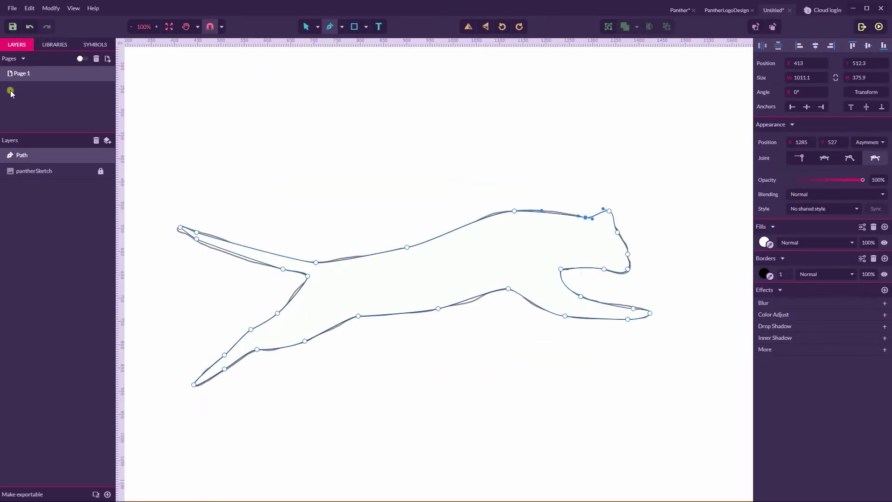
Move the outline's node between belly and foreleg straight down to Y 697 with the Subselect tool
click(318, 27)
click(335, 40)
click(431, 174)
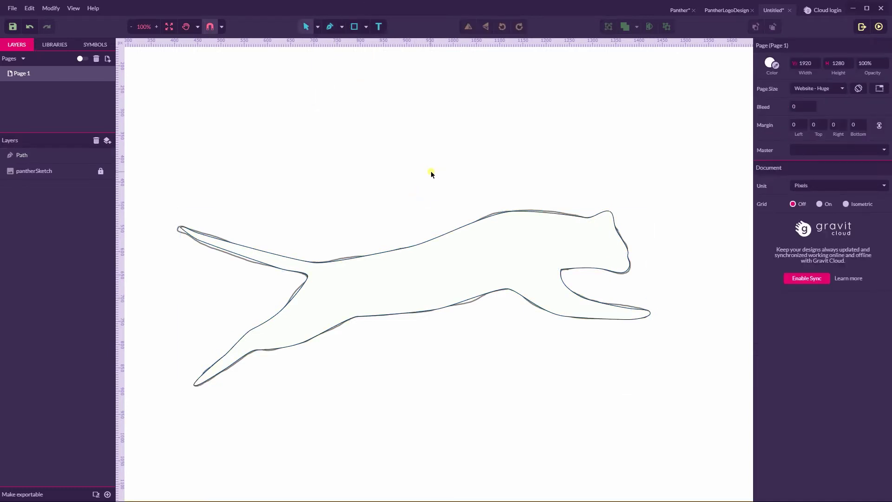
click(483, 238)
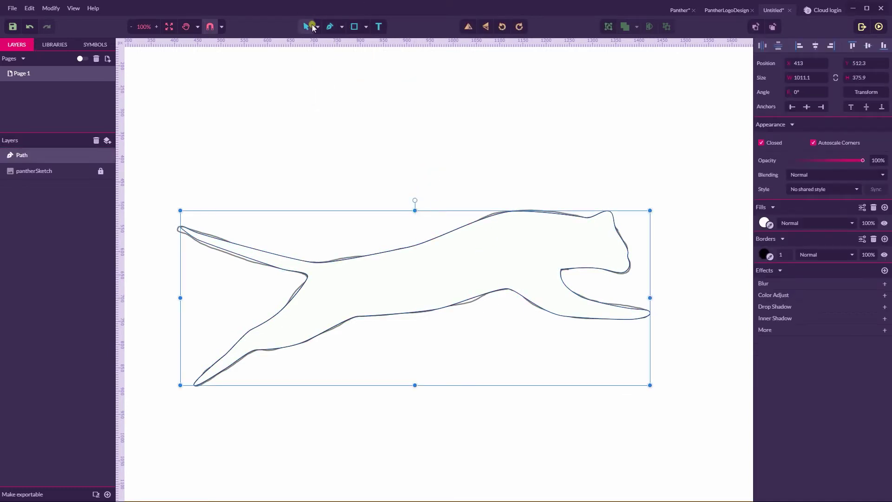
click(320, 28)
click(335, 54)
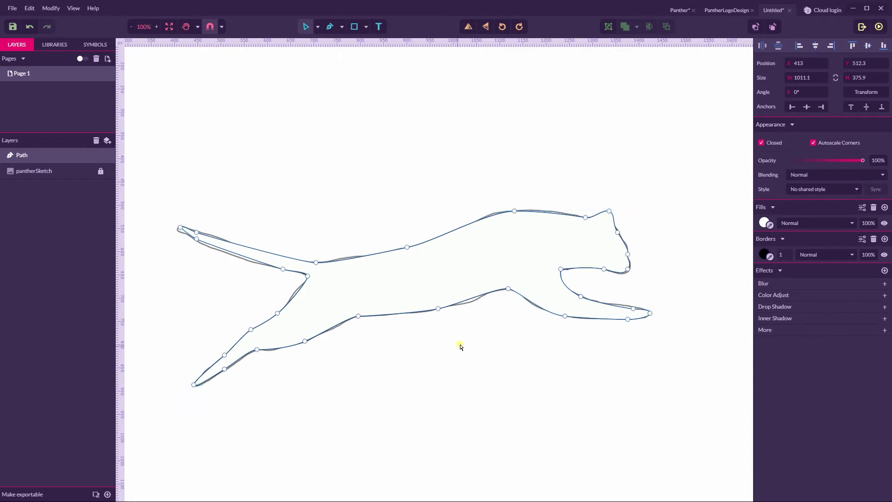
click(509, 289)
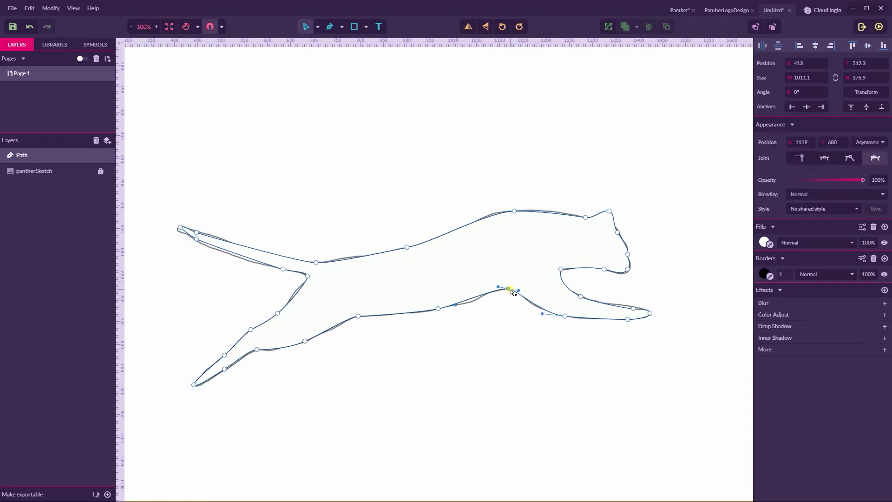
drag(512, 294, 511, 301)
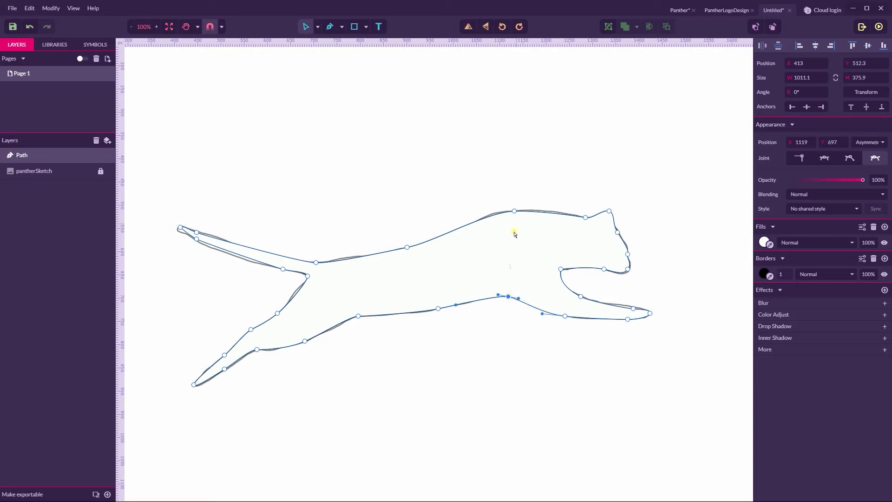
click(508, 315)
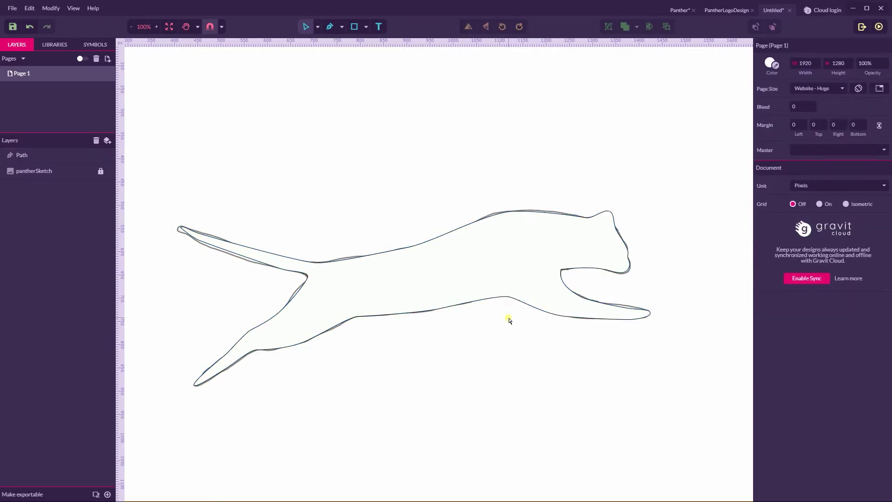
Move the outline's chin node to about X 1382, Y 644 to match the sketched muzzle
click(628, 271)
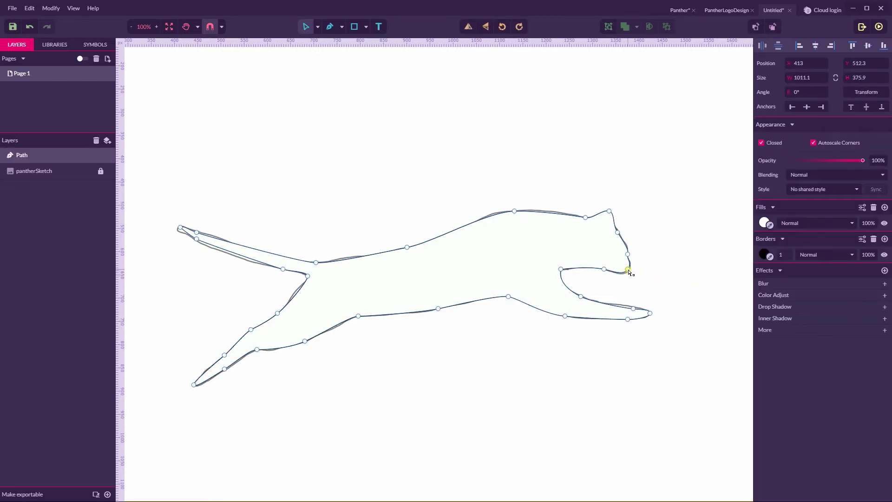
drag(628, 270, 638, 266)
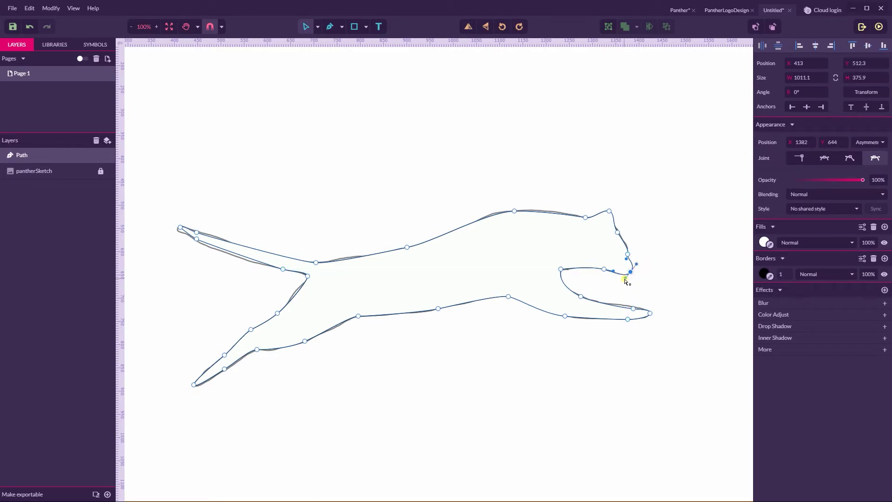
Move the node on the tail's lower edge near the tip to X 455, Y 573
click(669, 284)
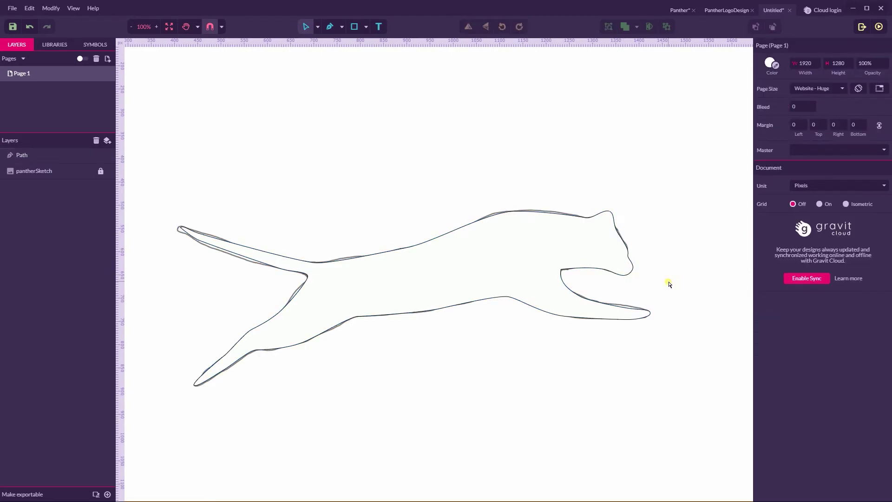
click(197, 239)
click(219, 212)
Move the outline's node on the face just above the muzzle to X 1376, Y 601 to match the sketch
click(622, 275)
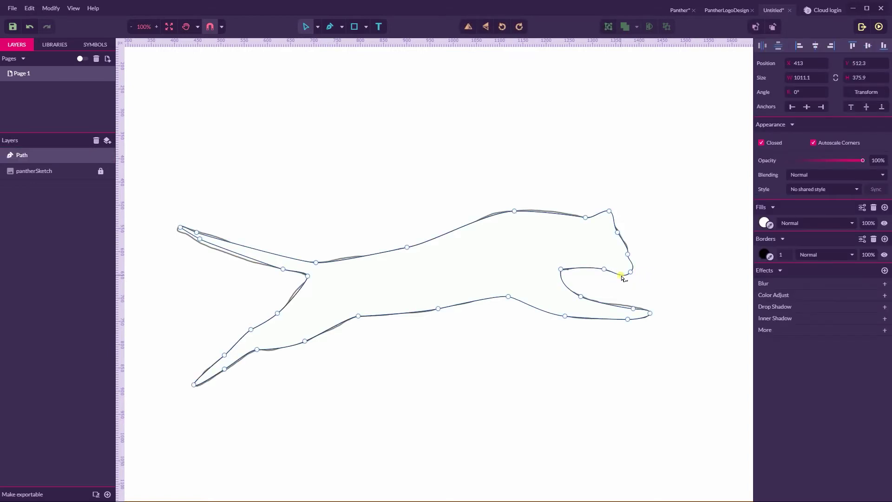
drag(628, 257, 625, 252)
key(Escape)
key(Escape)
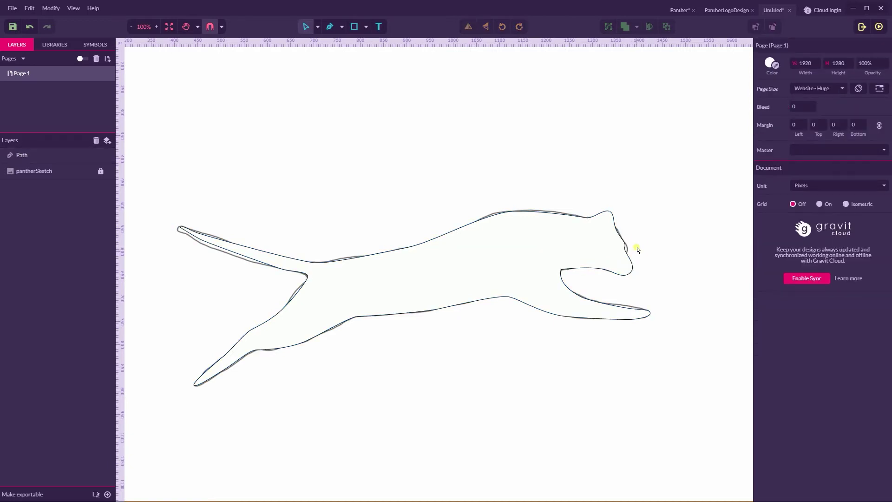
click(626, 251)
click(626, 253)
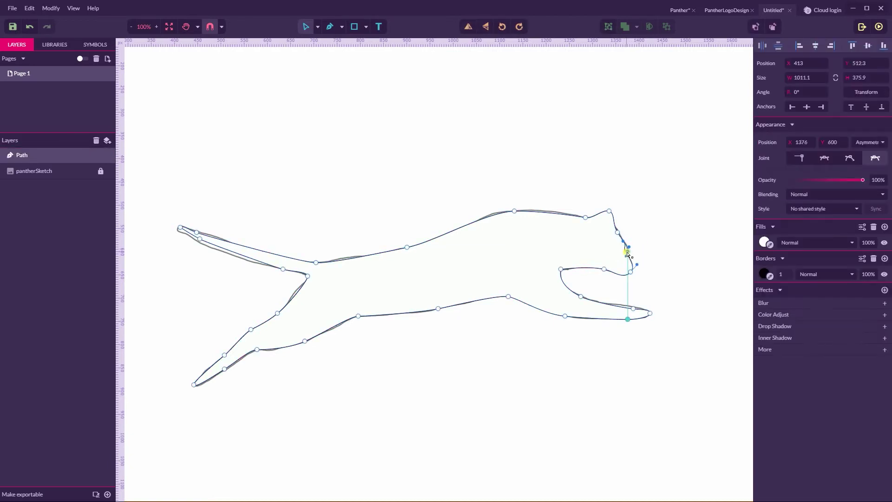
click(681, 249)
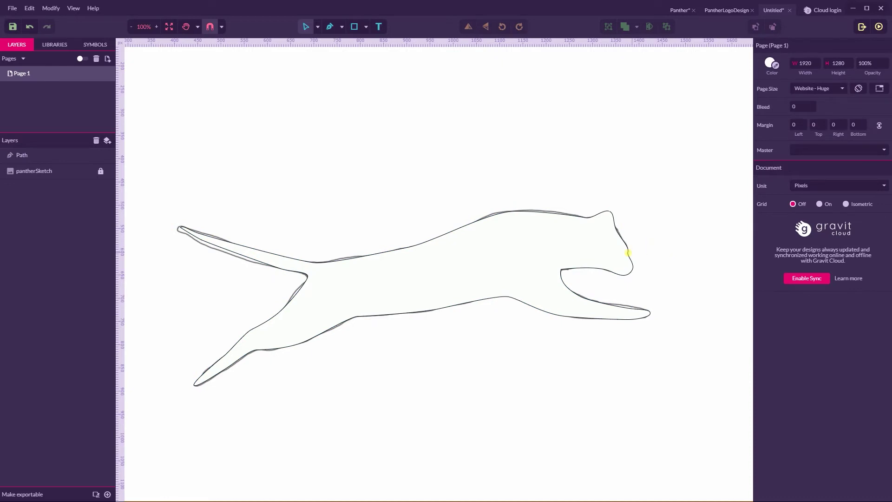
click(627, 254)
click(628, 254)
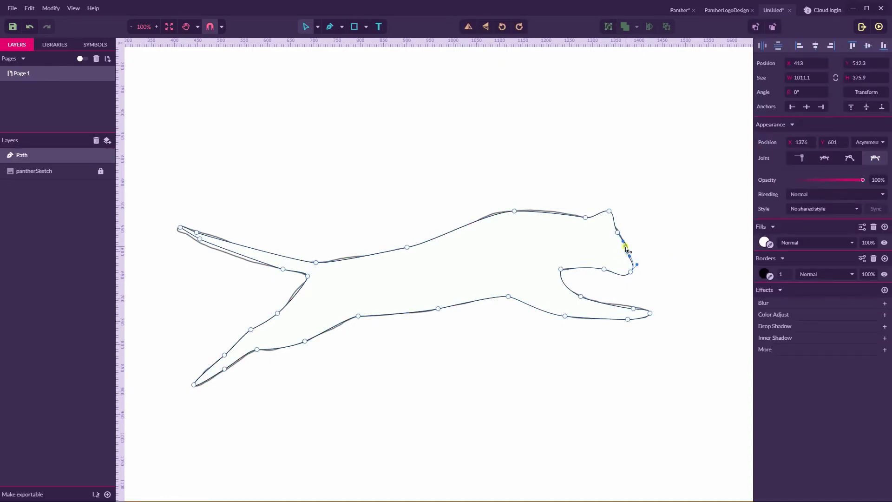
click(675, 233)
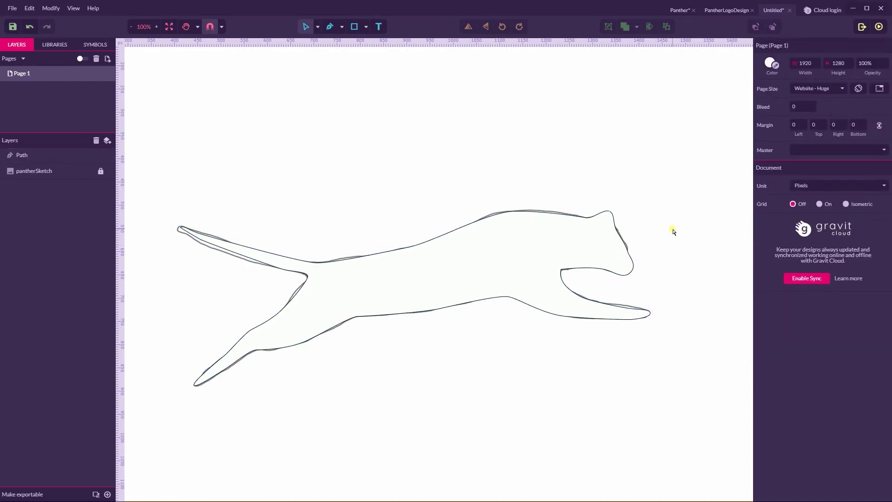
Remove the border from the panther path, selecting the whole shape with the Pointer tool
click(318, 27)
click(337, 39)
click(481, 285)
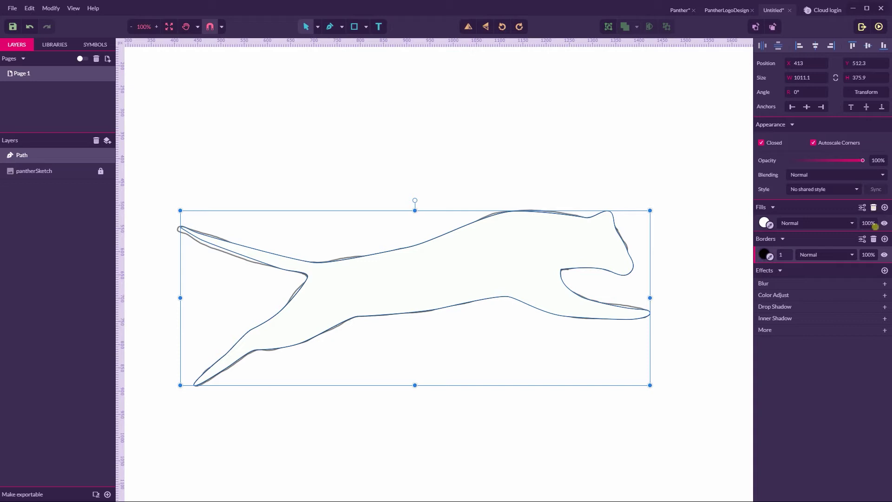
click(873, 239)
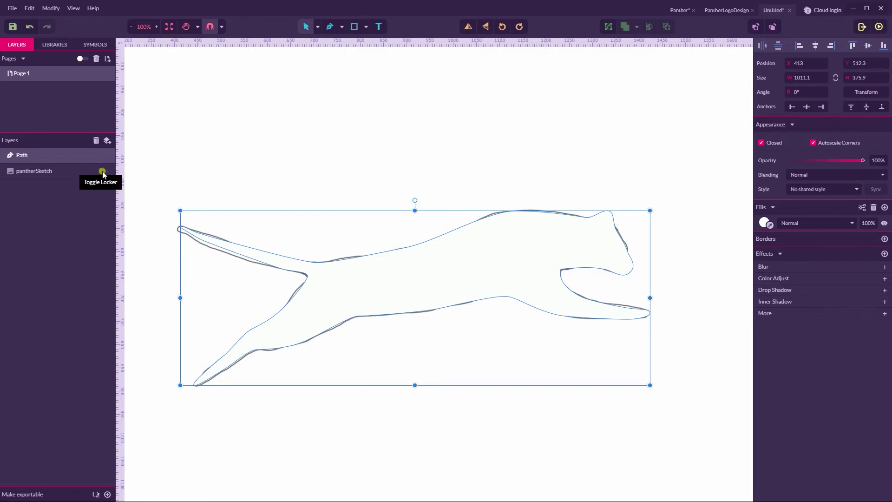
Delete the pantherSketch image and select the remaining panther path
click(50, 172)
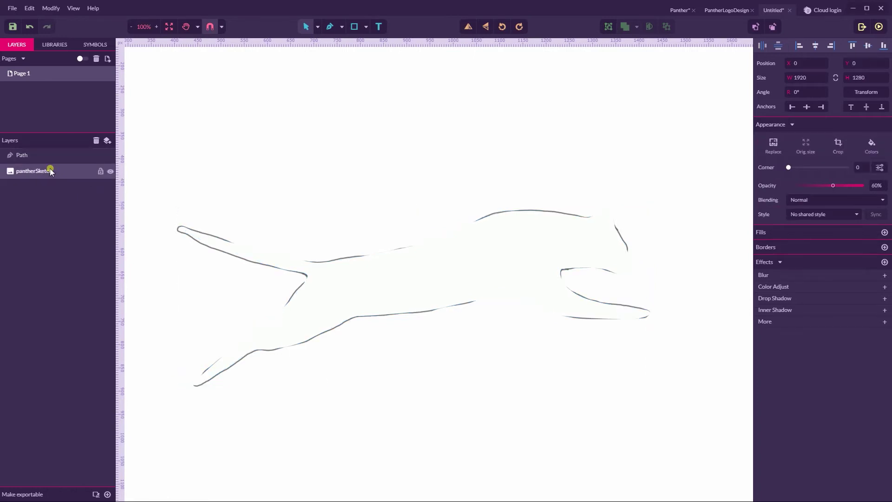
key(Delete)
click(40, 154)
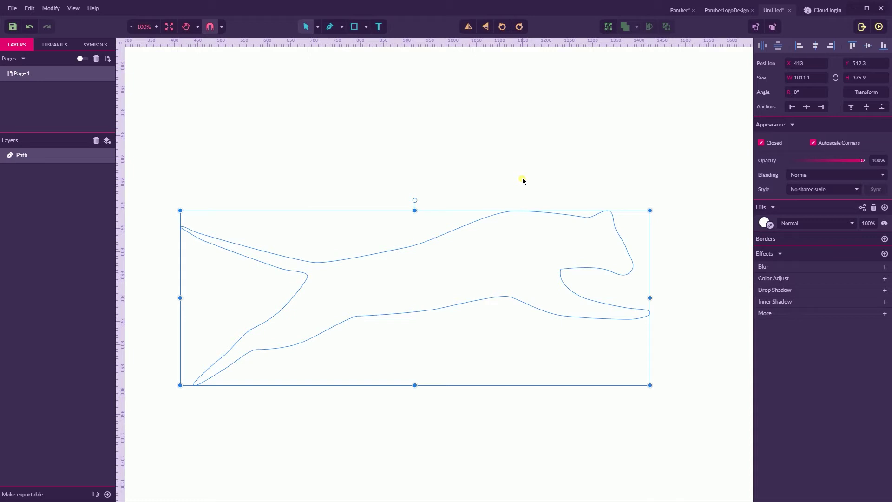
Try to reshape the tail tip by adjusting its node with the Subselect tool
click(319, 26)
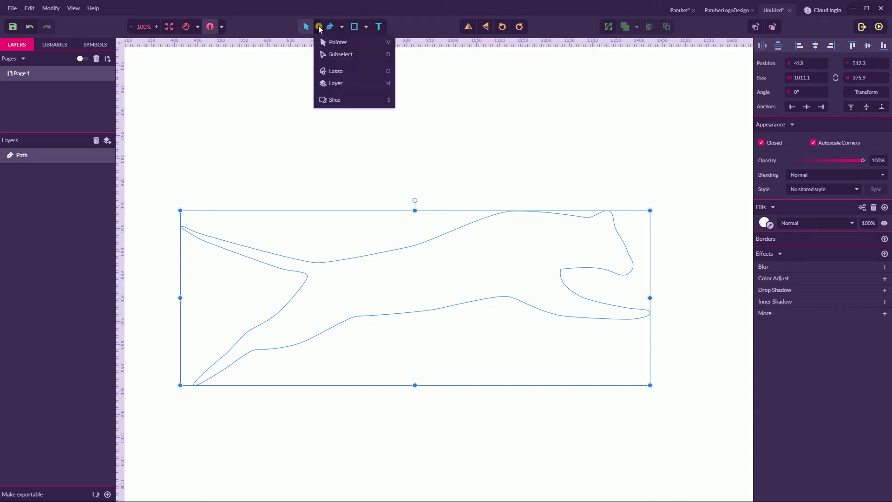
click(333, 54)
click(181, 228)
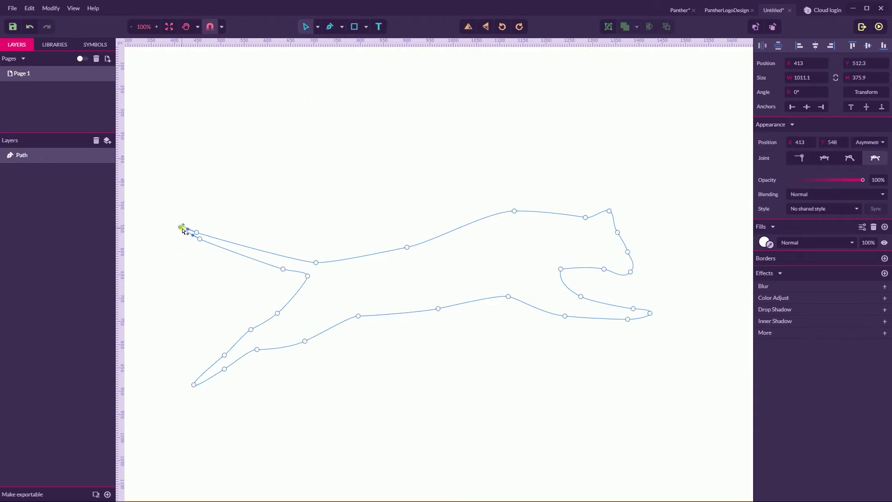
drag(183, 231, 181, 233)
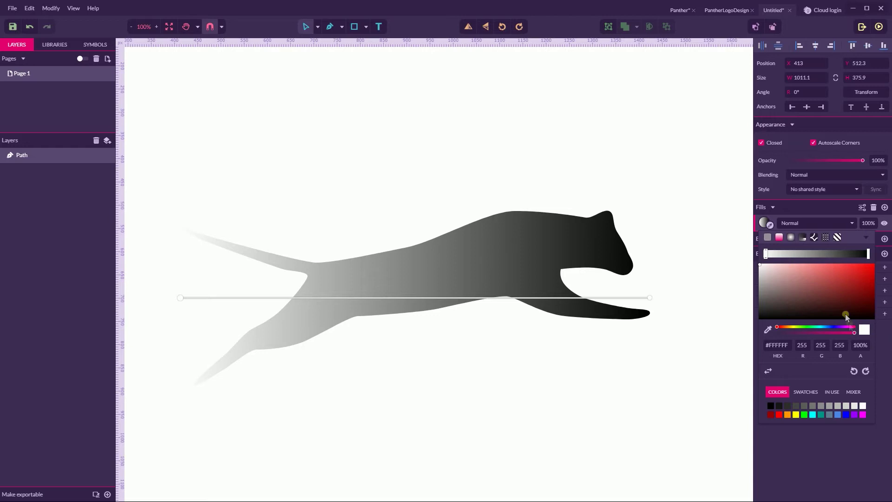
Reposition the panther's linear gradient so its black end sits at the muzzle and its white end beside the tail tip
click(868, 254)
drag(639, 298, 634, 272)
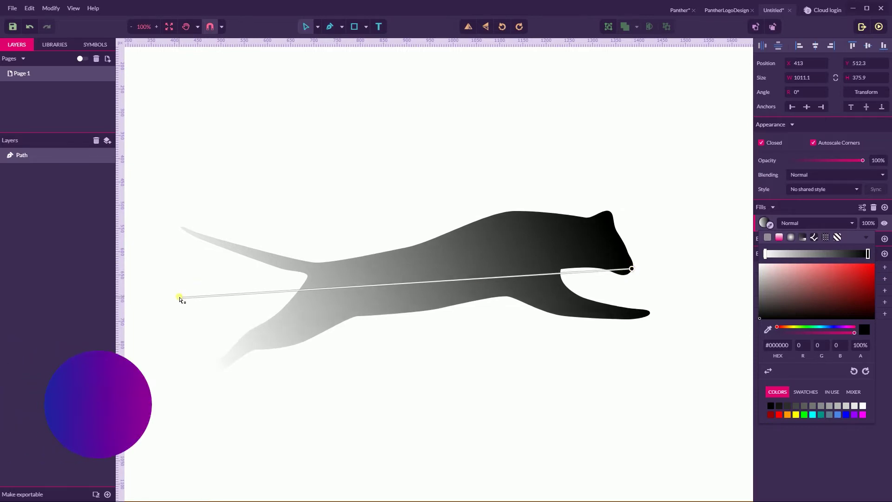
drag(180, 298, 175, 238)
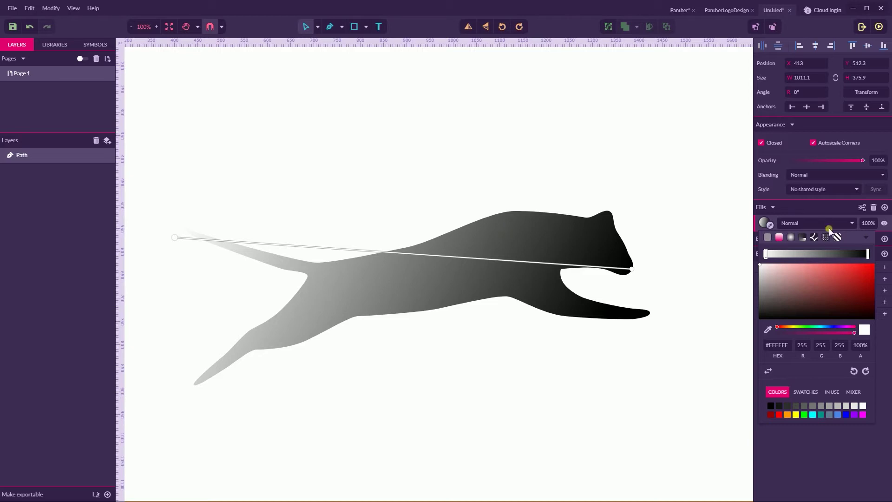
Change the gradient's muzzle-end color to the dark orange-brown #99340C
click(867, 255)
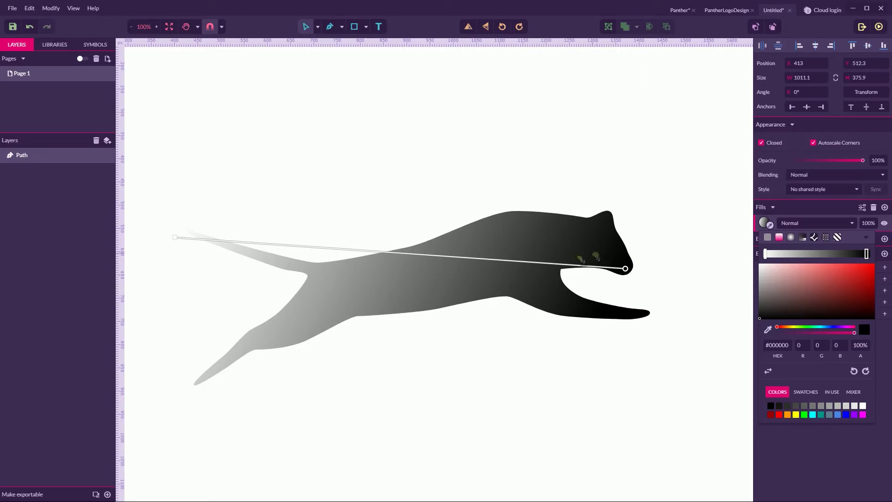
drag(776, 327, 842, 328)
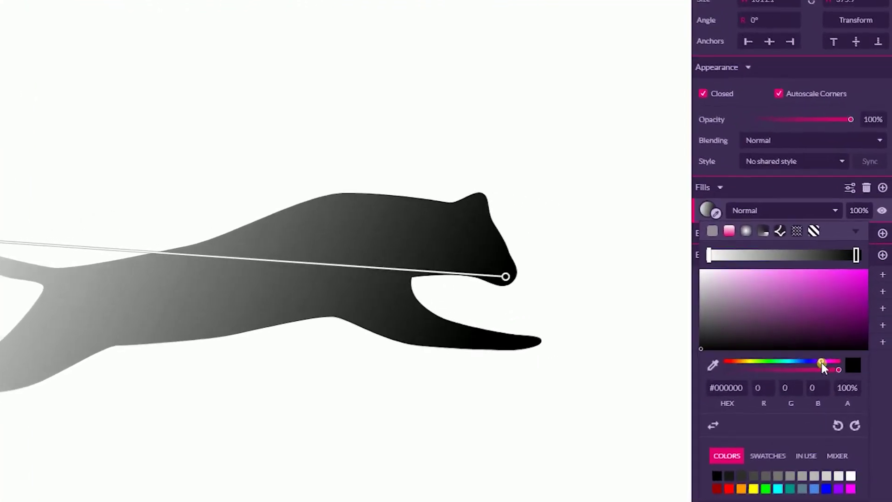
drag(821, 363, 732, 361)
drag(819, 317, 849, 304)
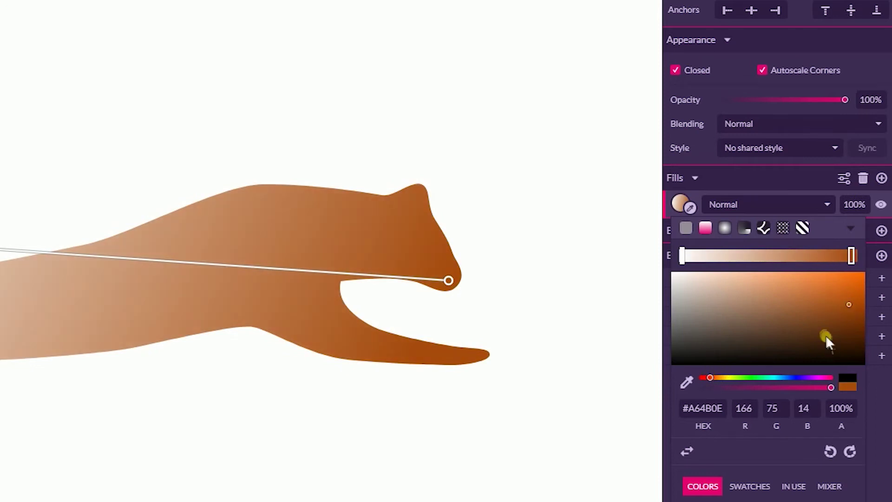
drag(851, 306, 849, 308)
drag(710, 379, 708, 380)
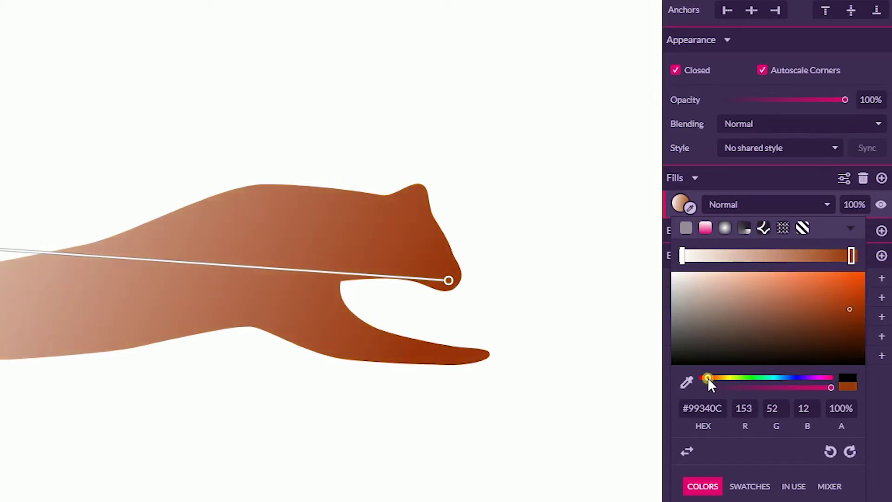
Change the gradient's tail-end color from white to the purple #8F0B9B
click(682, 257)
click(682, 262)
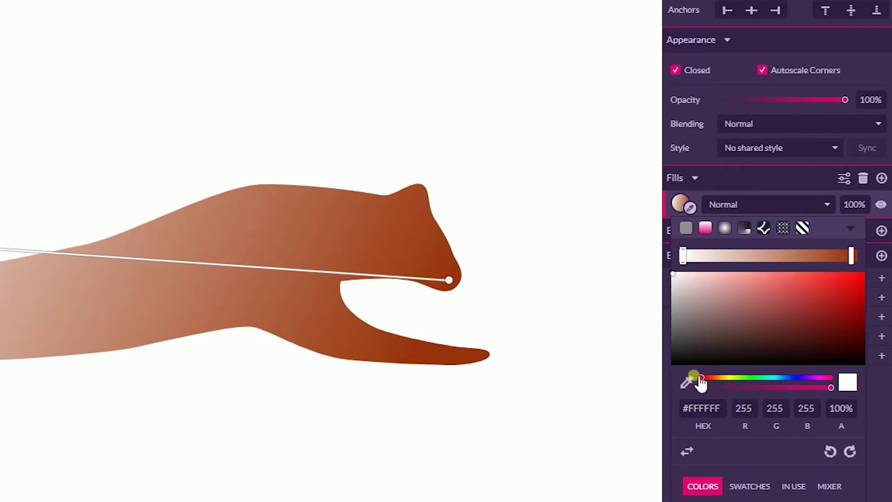
drag(700, 379, 812, 376)
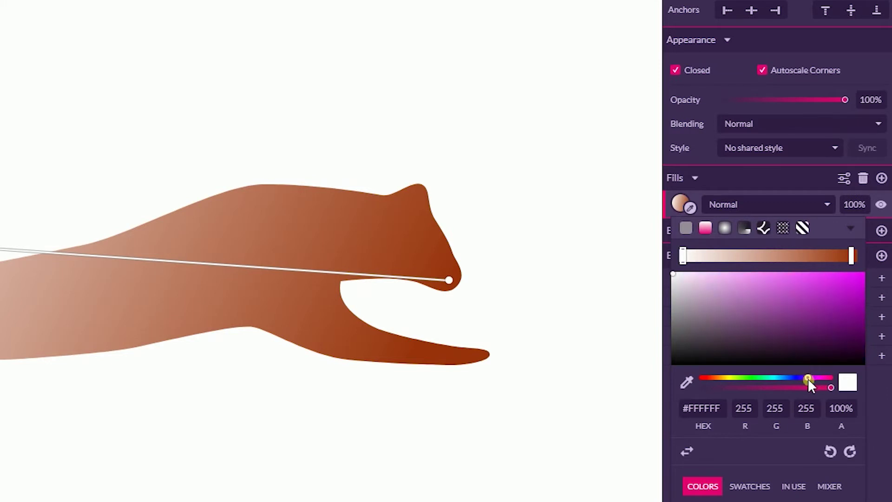
drag(842, 300, 852, 308)
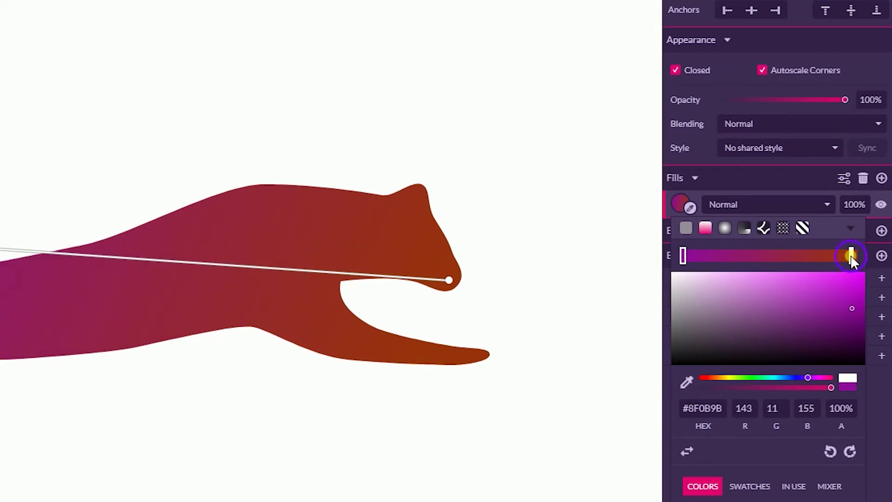
Shift the gradient's muzzle-end stop slightly outward and set its color to the dark red #A6210A
drag(851, 255, 854, 257)
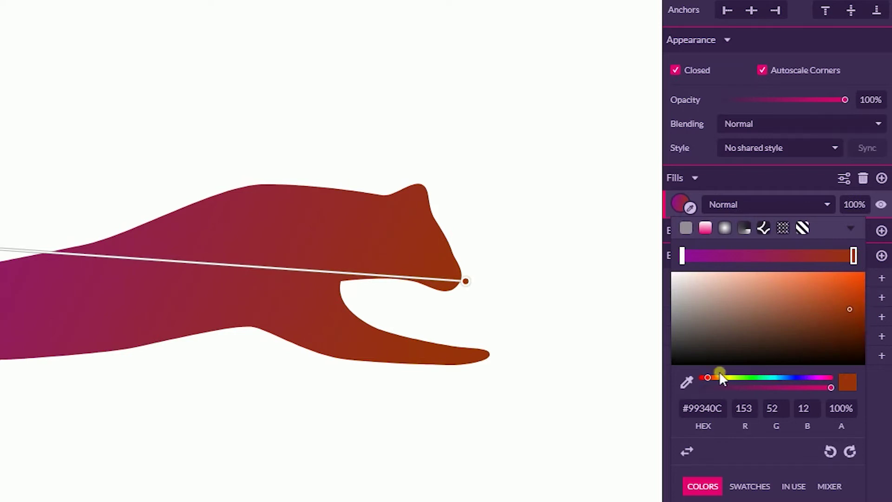
drag(710, 375, 711, 374)
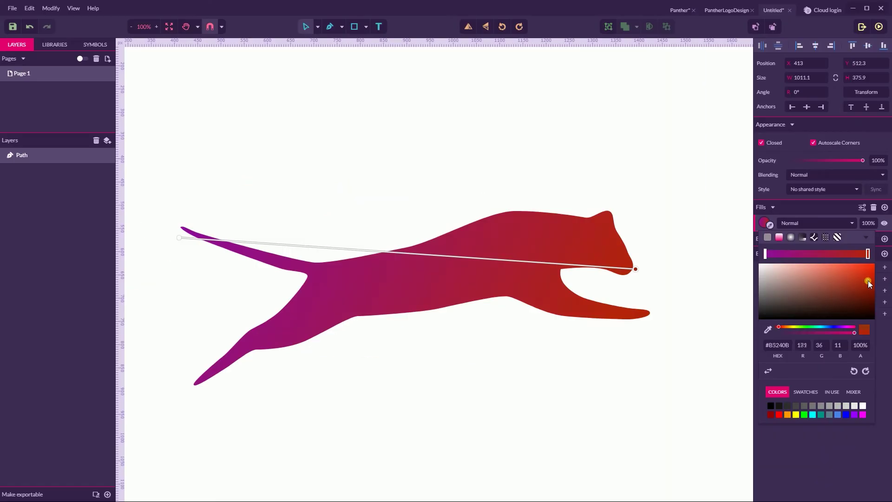
click(610, 166)
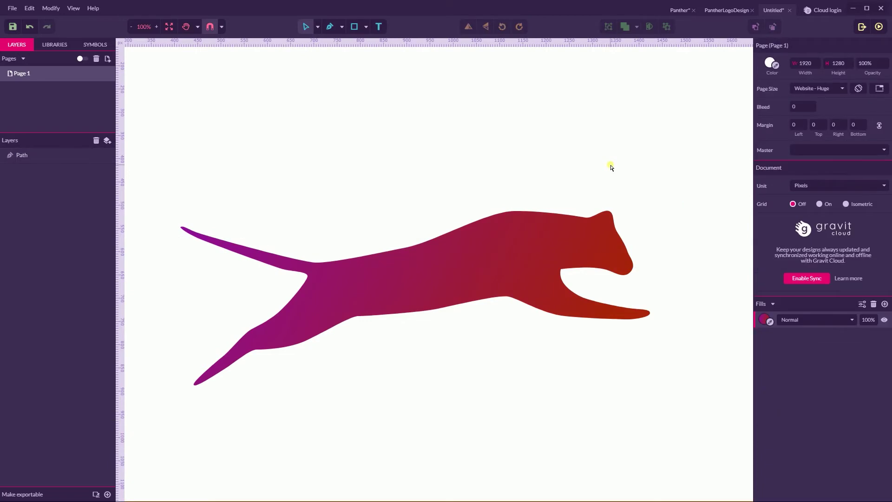
Move the node on the tail's underside near the hindquarters to X 634, Y 632 with the Subselect tool
click(452, 276)
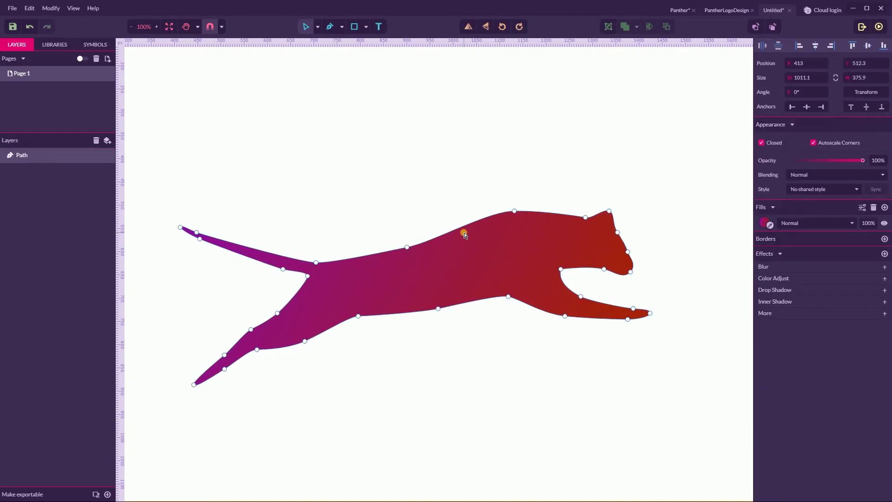
click(489, 149)
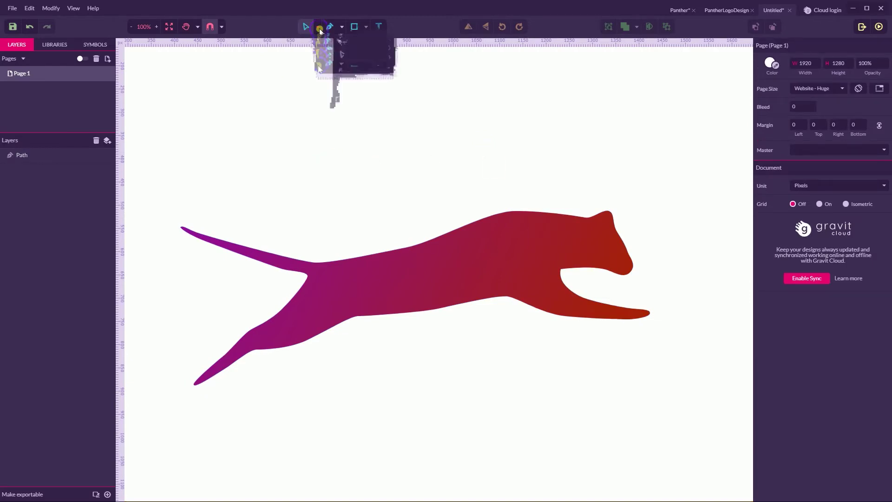
click(342, 54)
click(305, 275)
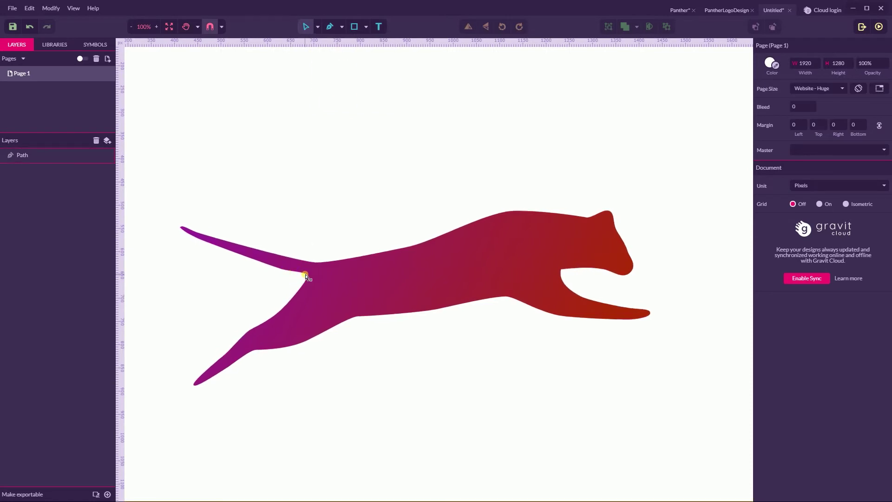
click(283, 266)
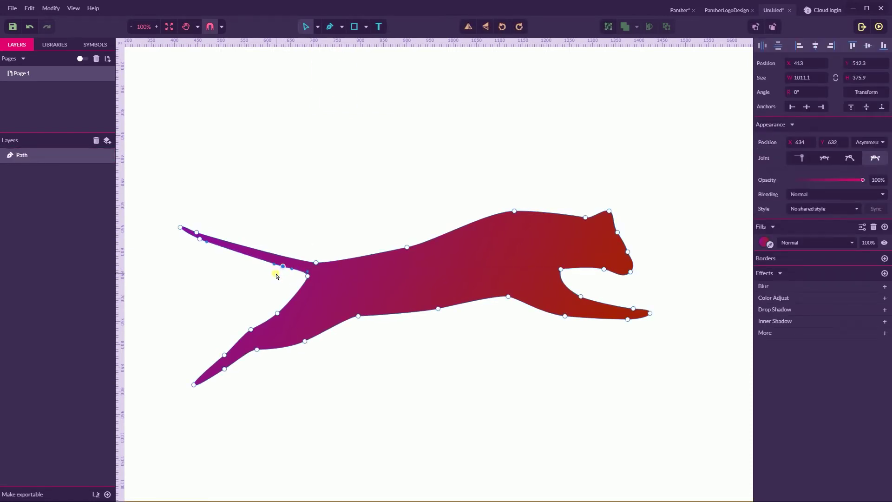
click(275, 277)
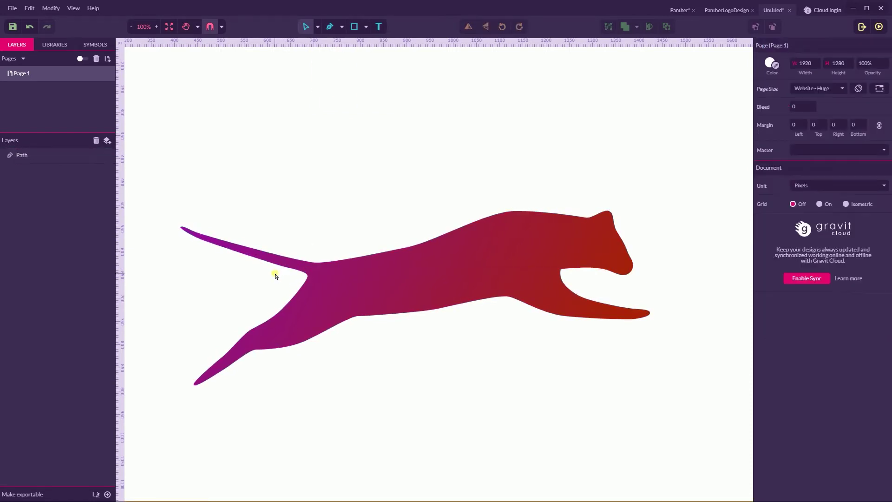
Change the tail-tip node's joint type to Straight to sharpen the tip
click(181, 229)
click(182, 229)
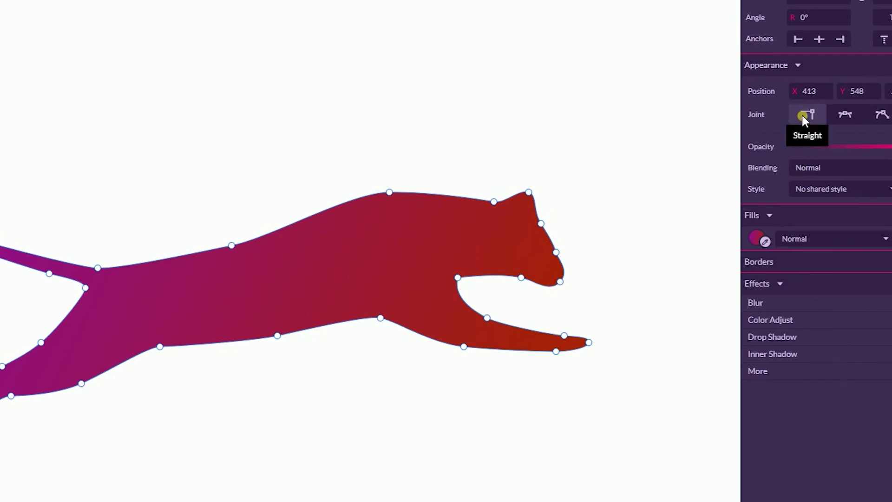
click(805, 115)
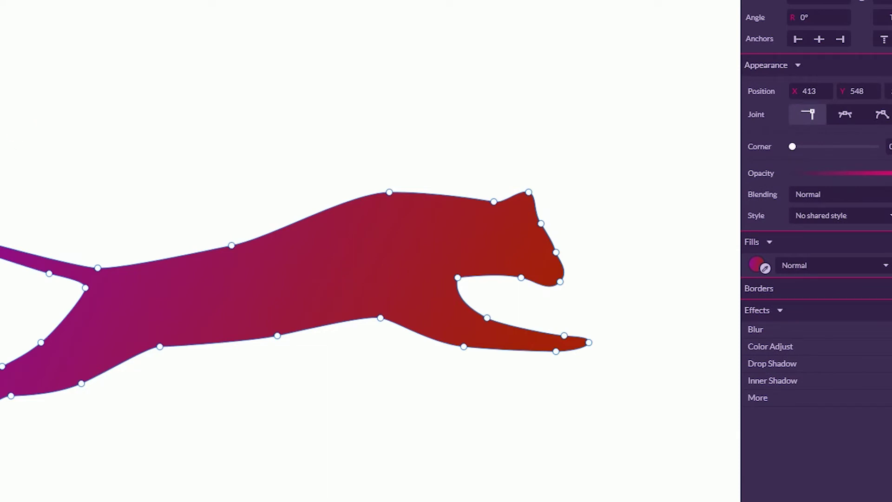
click(222, 211)
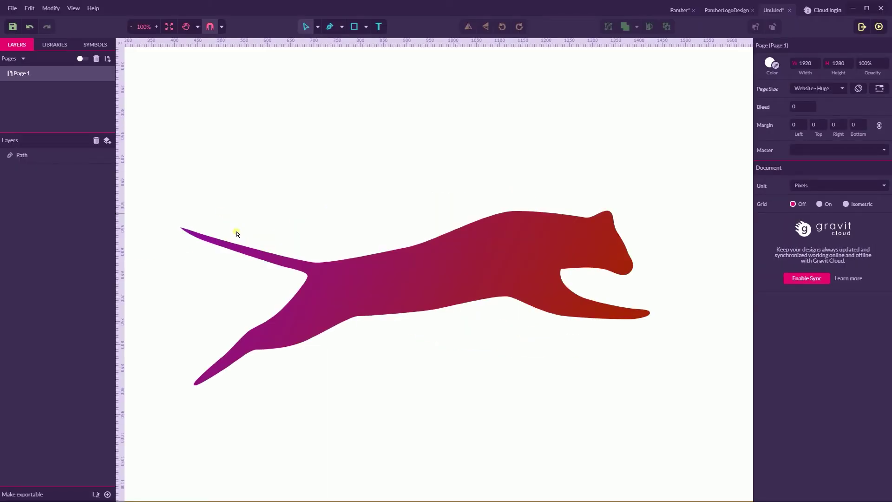
Move the node between the tail base and the hind leg to X 681, Y 662
click(310, 279)
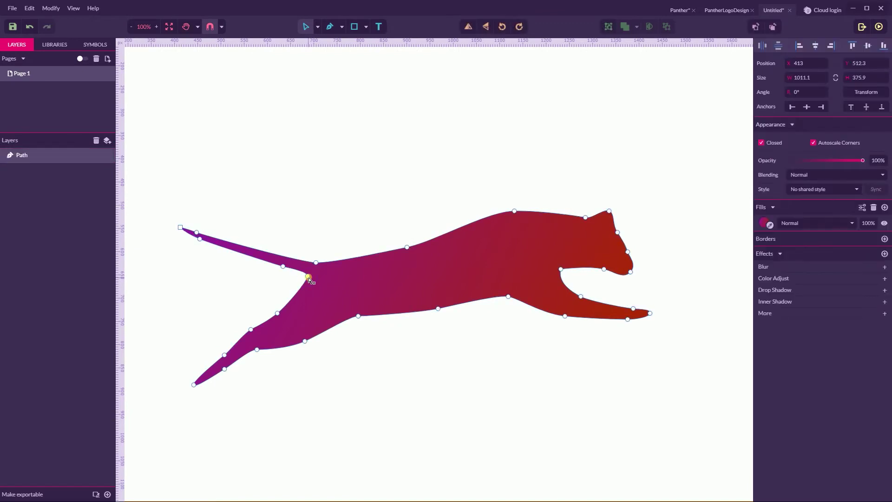
click(306, 281)
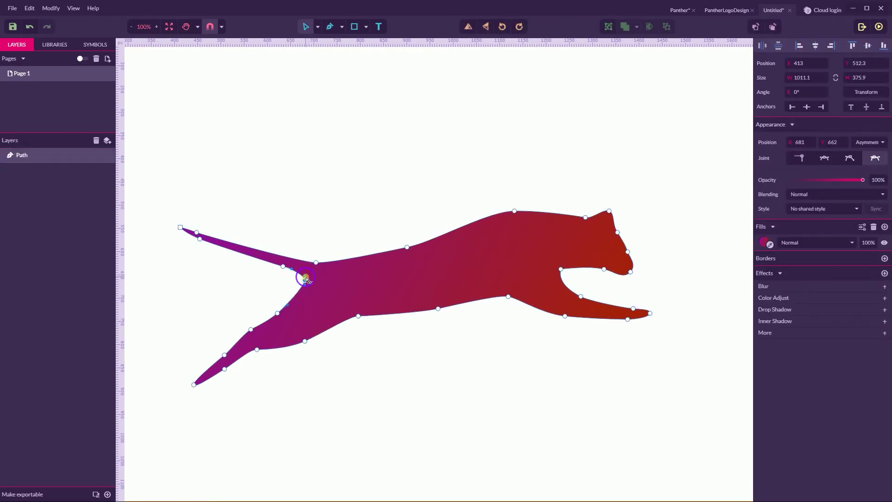
click(333, 230)
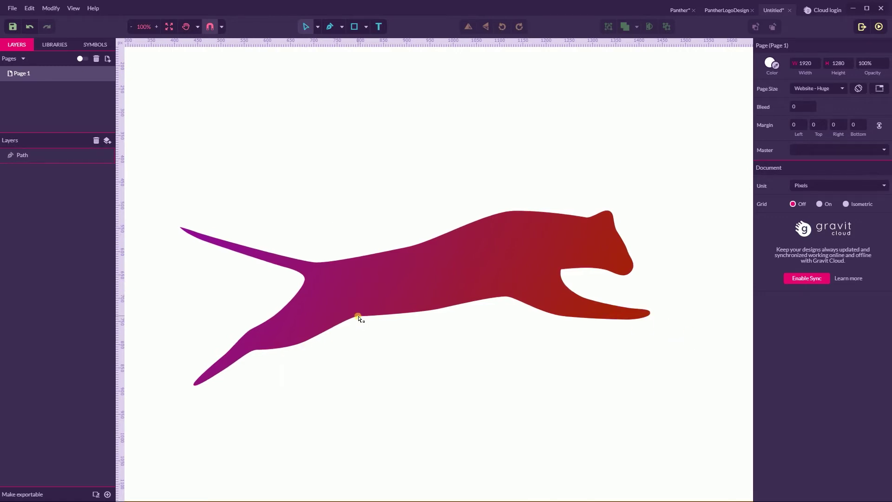
Move the node on the upper edge of the lower hind leg to X 499, Y 829
click(234, 354)
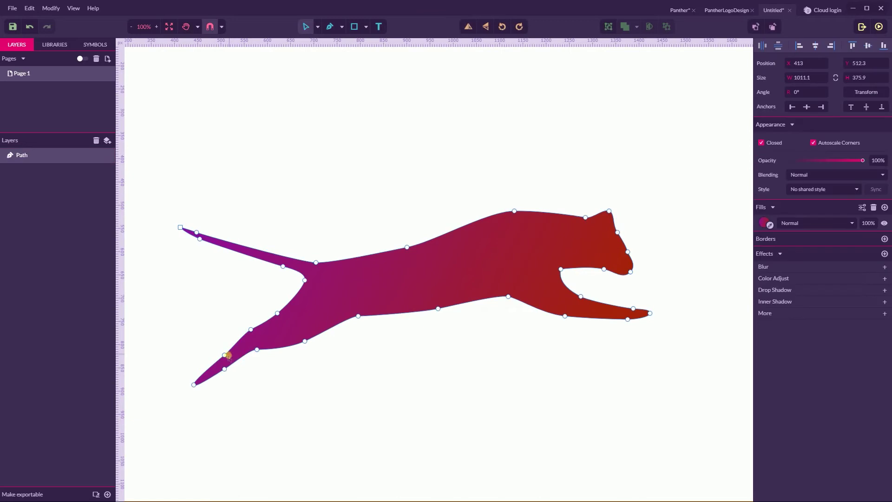
click(226, 356)
drag(224, 358, 222, 360)
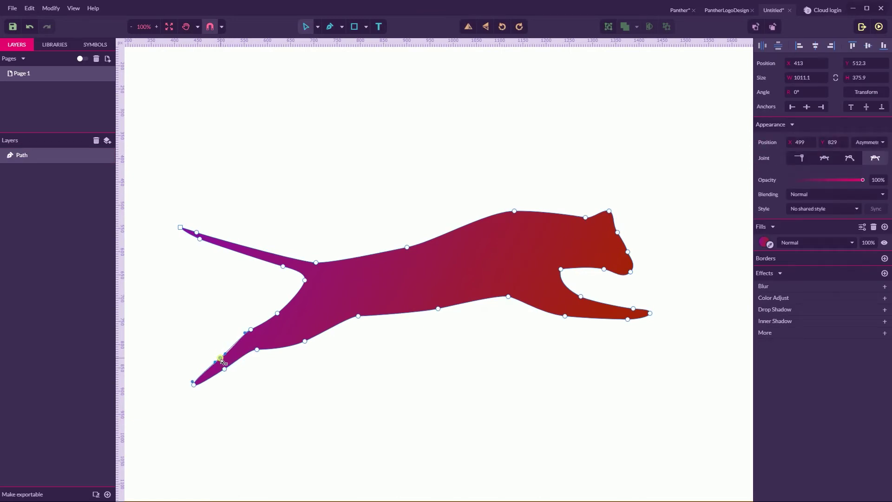
click(250, 379)
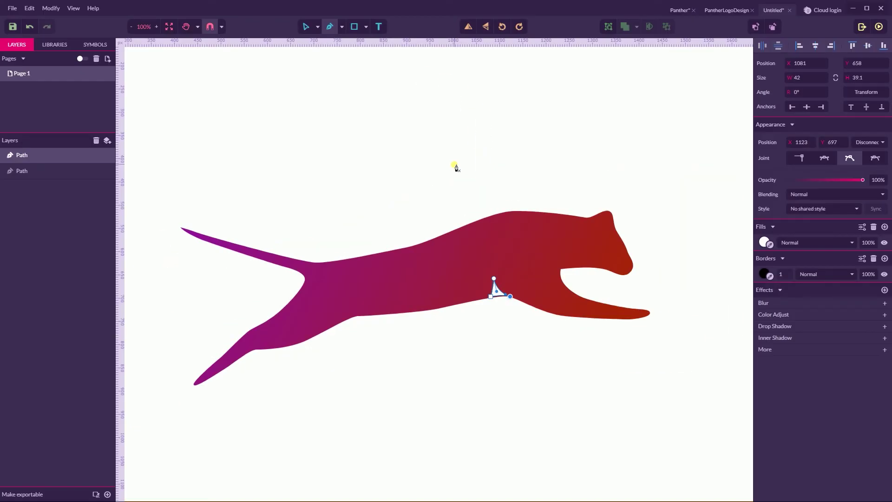
With the Subselect tool, fit the small white shape's base corners to the belly line at X 1080.3, Y 699.1 and X 1123.9, Y 698.1
scroll(456, 168, up, 6)
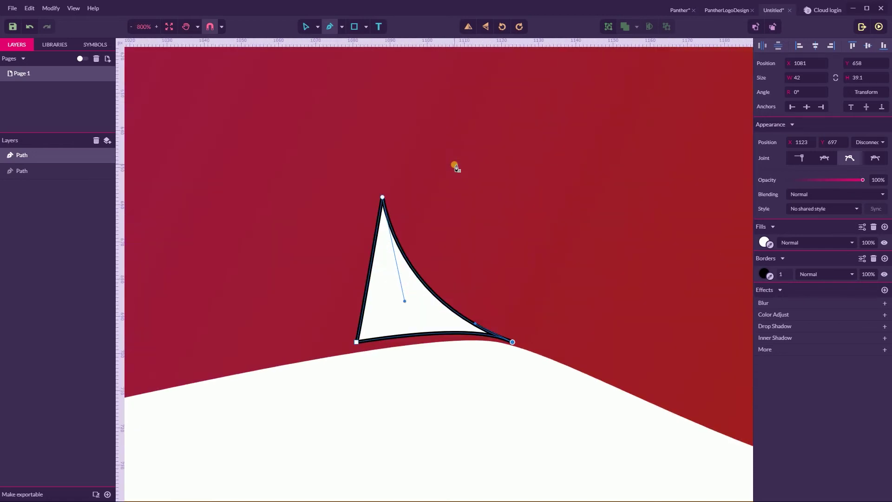
click(316, 27)
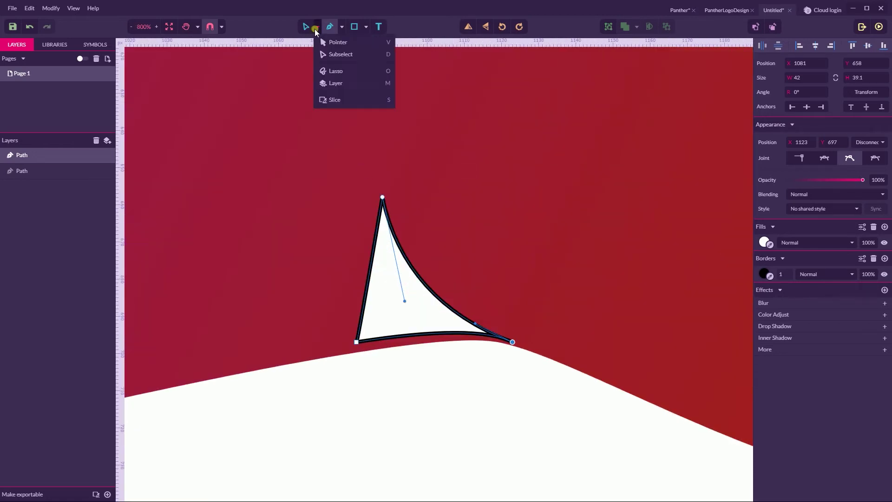
click(333, 55)
drag(356, 343, 353, 353)
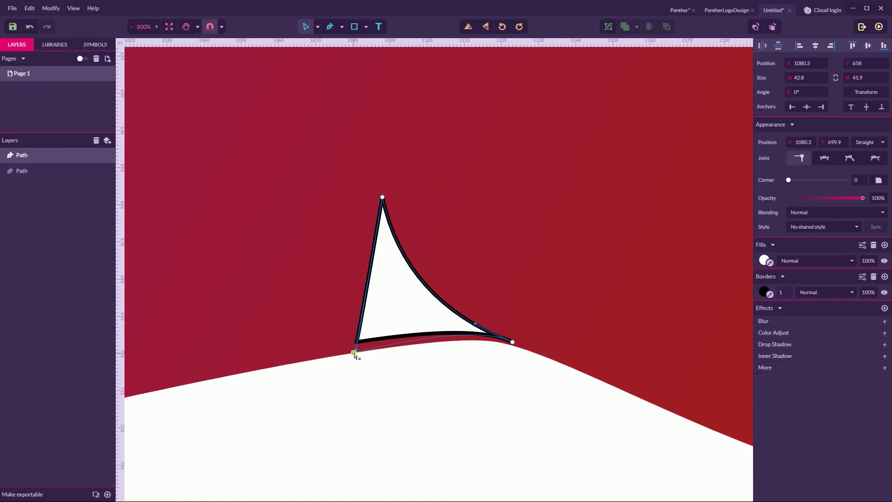
drag(515, 346, 525, 351)
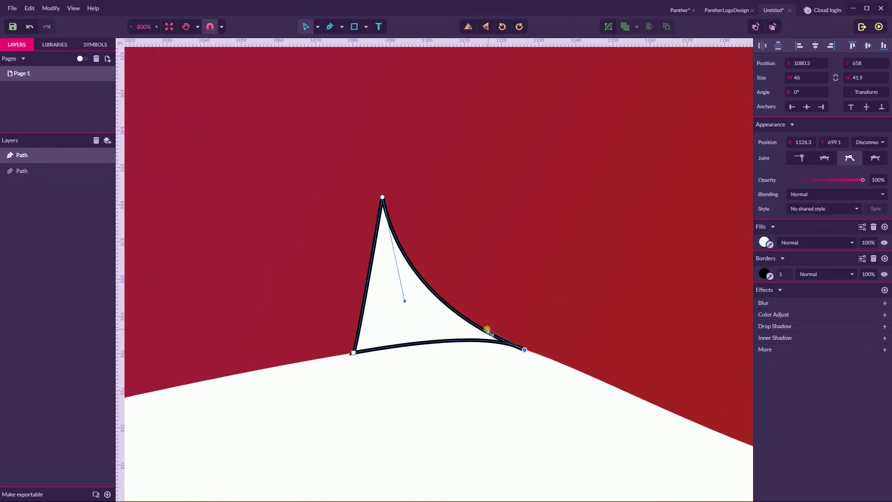
drag(354, 355, 354, 349)
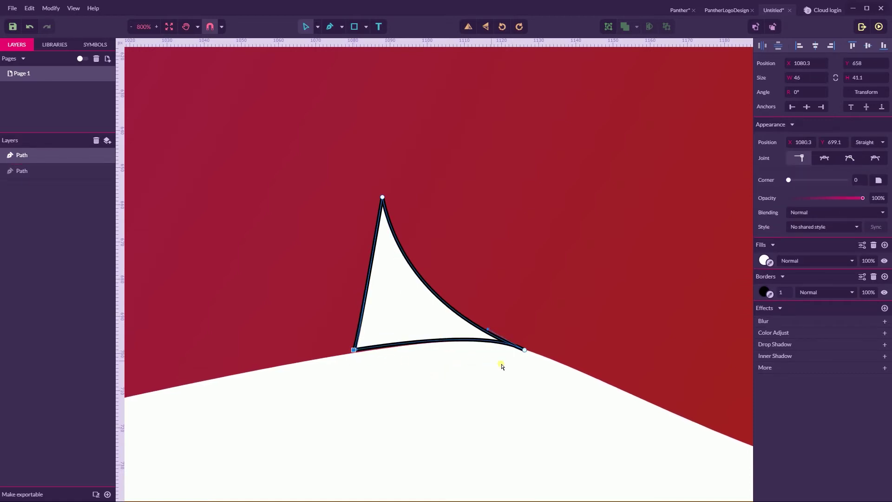
drag(525, 351, 517, 347)
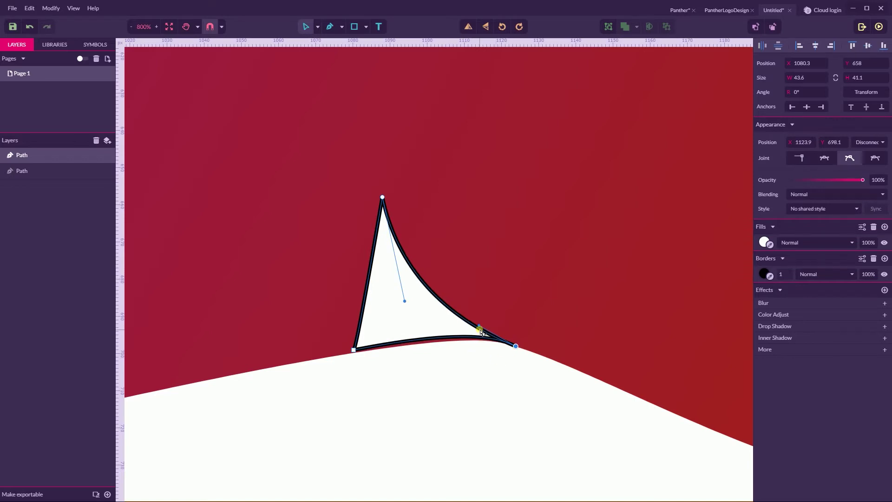
Bend the small shape's base edge along the belly line and pull its right tip inward, making the shape about 41.1 px wide
click(438, 346)
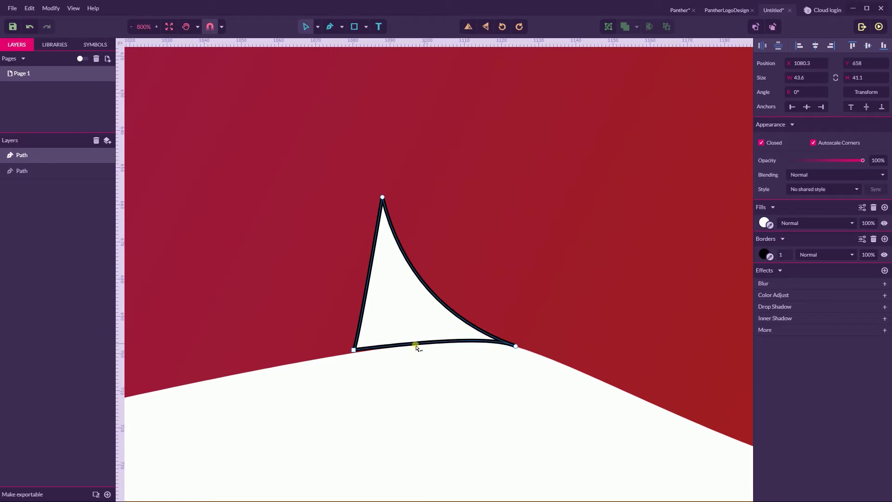
mouse_move(366, 291)
mouse_down()
mouse_move(343, 286)
mouse_move(367, 286)
mouse_up()
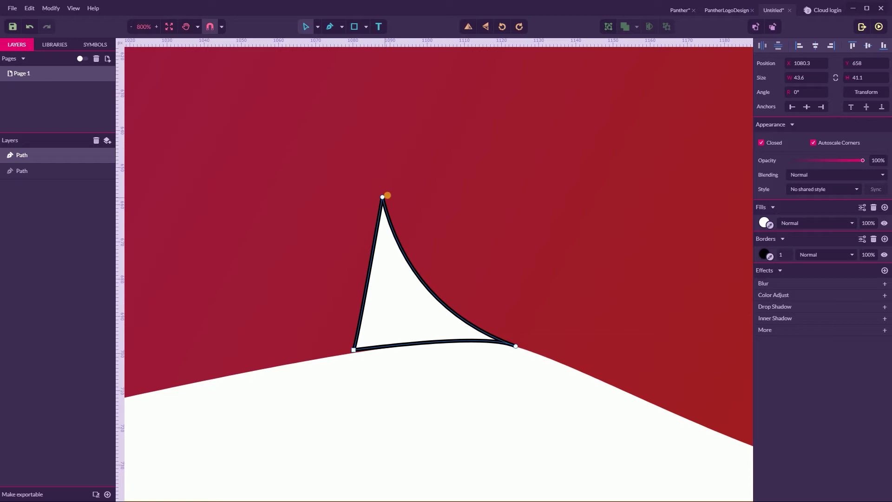
click(382, 197)
drag(516, 346, 508, 346)
key(Escape)
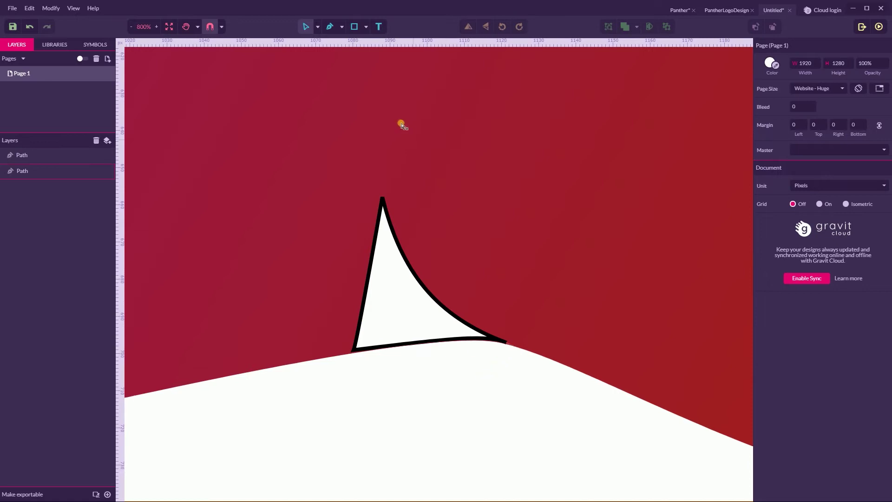
Select the small white shape at the belly with the Pointer tool and remove its border
click(317, 28)
click(328, 40)
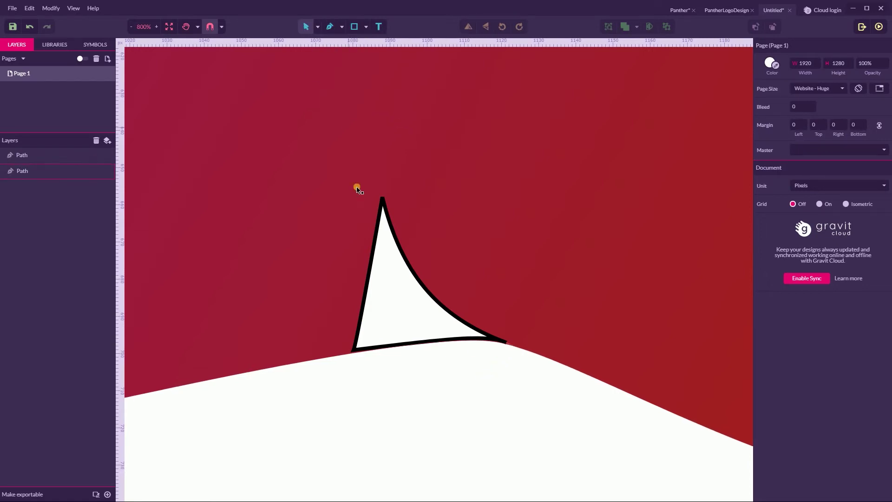
click(405, 274)
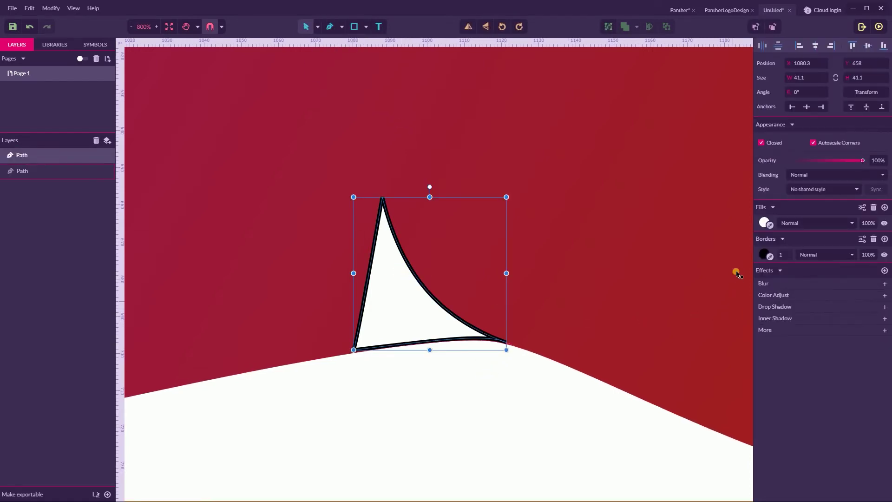
click(874, 239)
Give the small shape a white-to-black linear gradient fill and set the fill's blending mode to Multiply
click(764, 223)
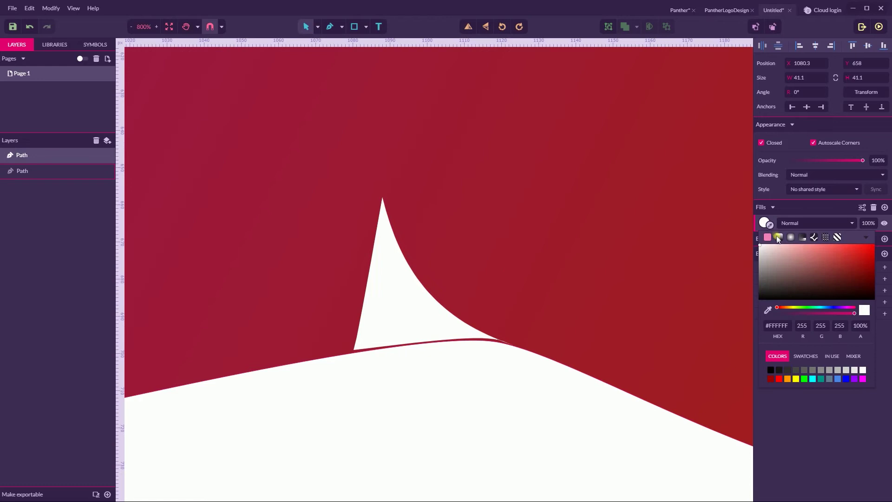
click(778, 238)
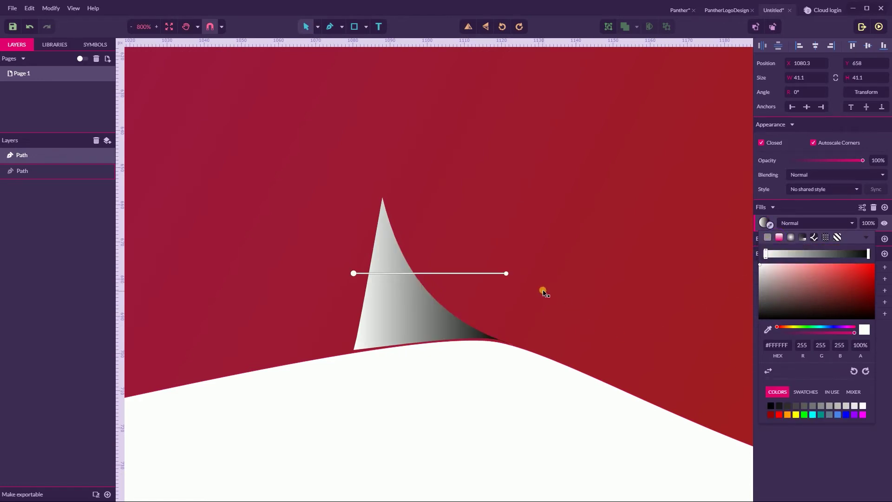
click(792, 224)
click(791, 252)
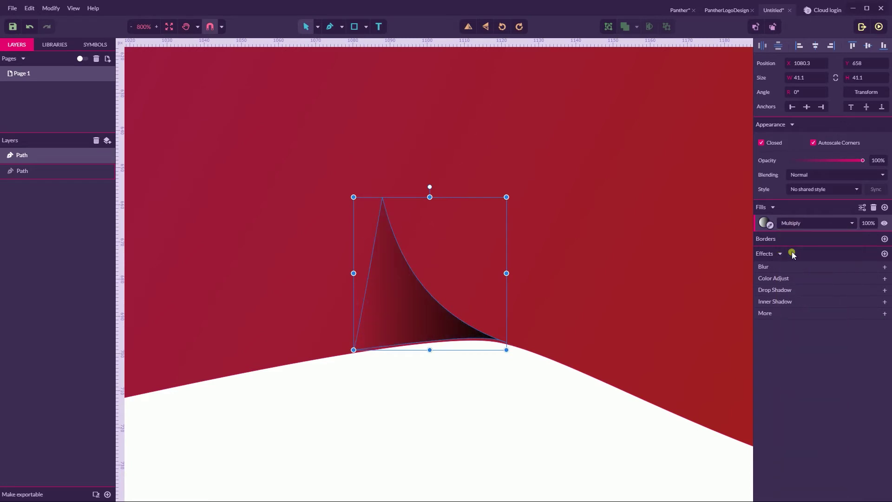
click(485, 397)
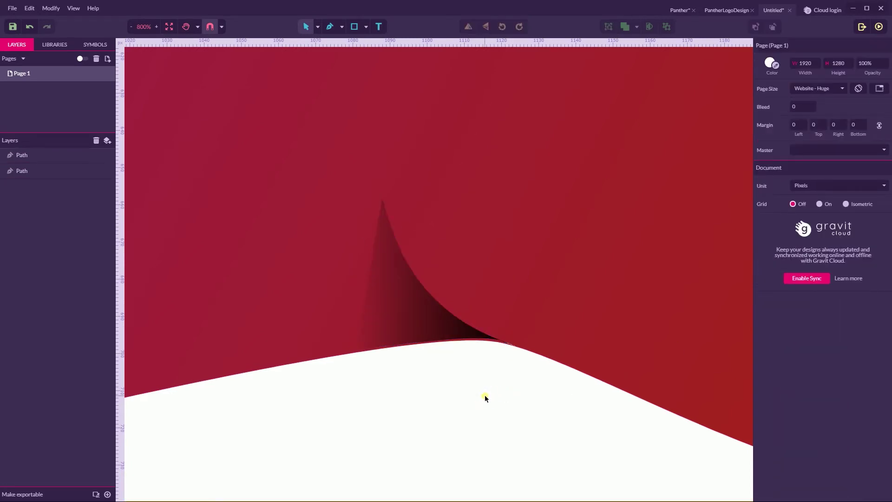
Change the black end stop of the shadow shape's gradient to an orange-brown
click(425, 309)
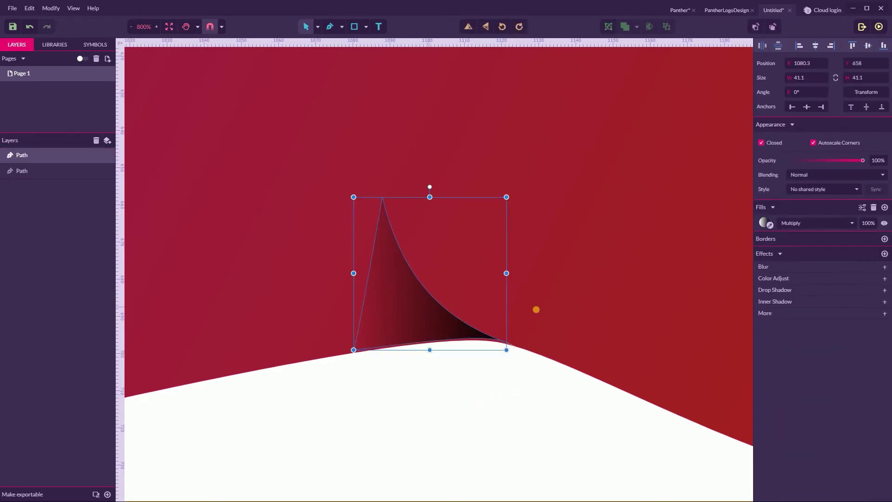
click(764, 223)
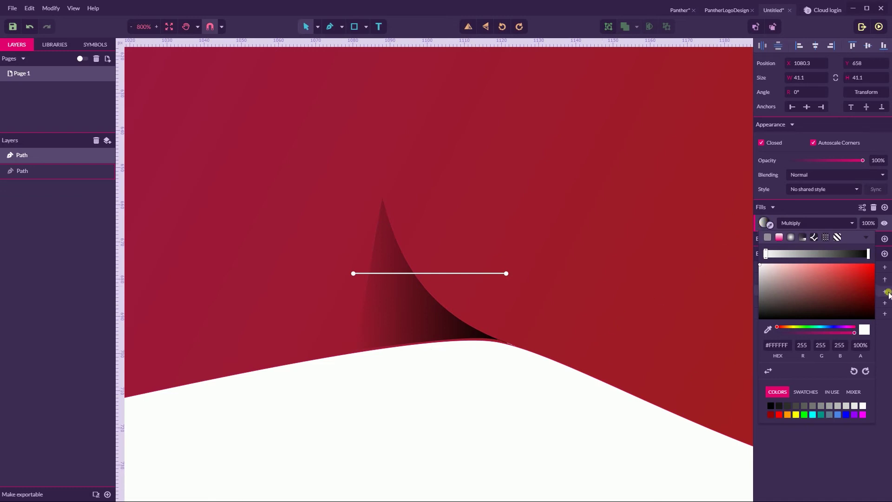
click(868, 253)
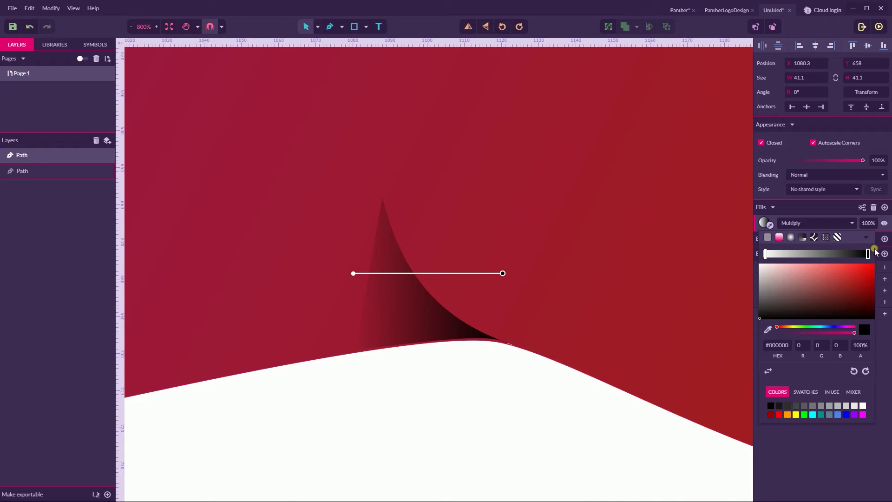
mouse_move(760, 317)
mouse_down()
mouse_move(867, 294)
mouse_move(868, 281)
mouse_move(853, 280)
mouse_move(781, 328)
mouse_up()
click(441, 359)
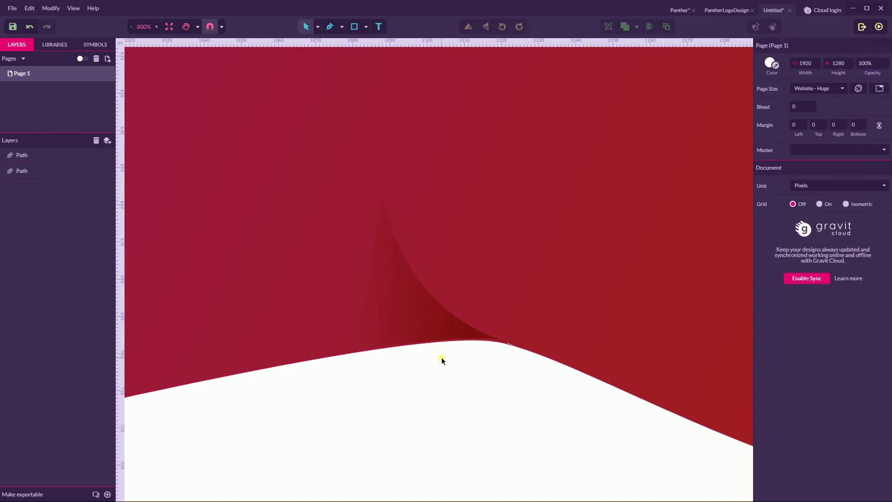
Change the white start stop of the shadow shape's gradient to the light red #FF9898
scroll(442, 358, down, 8)
scroll(441, 358, up, 5)
click(436, 301)
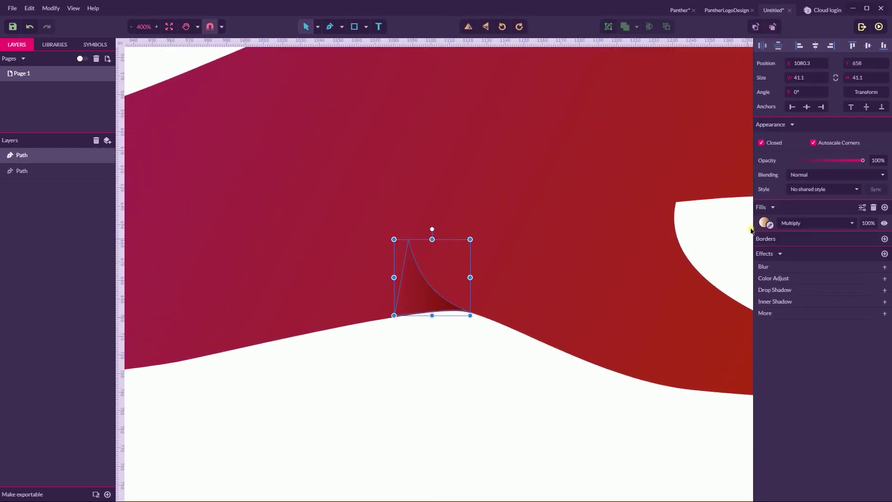
click(764, 223)
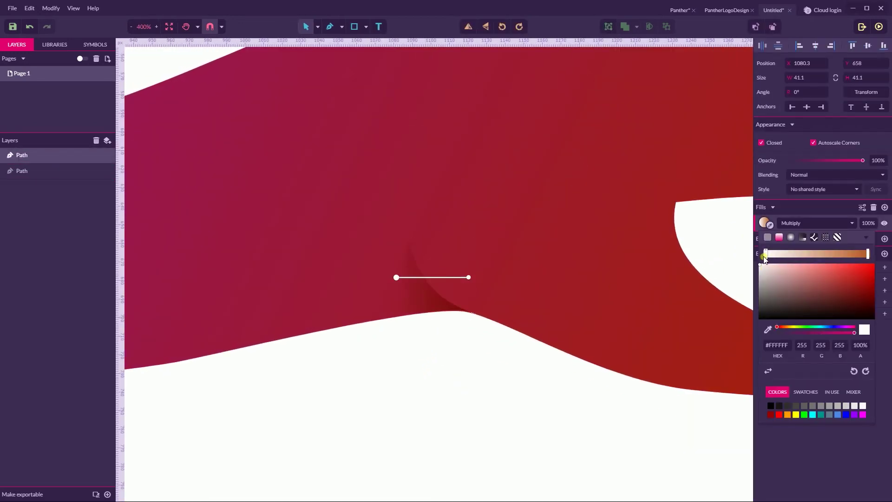
click(805, 264)
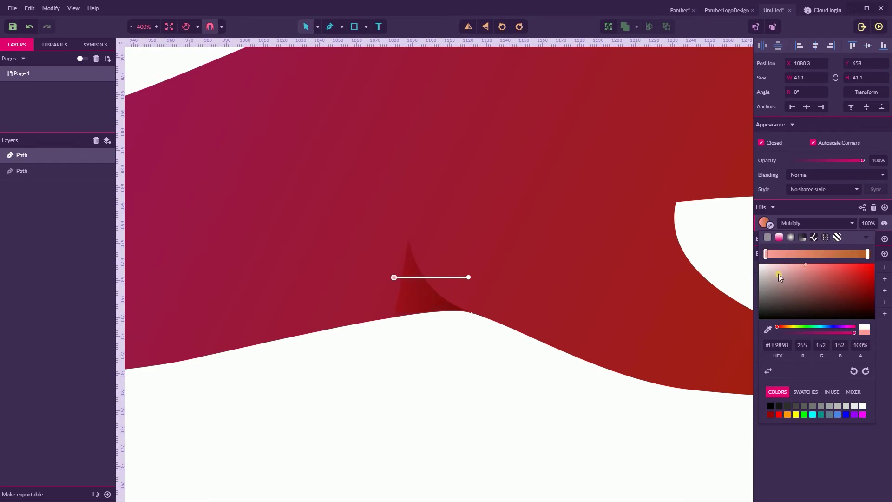
click(487, 341)
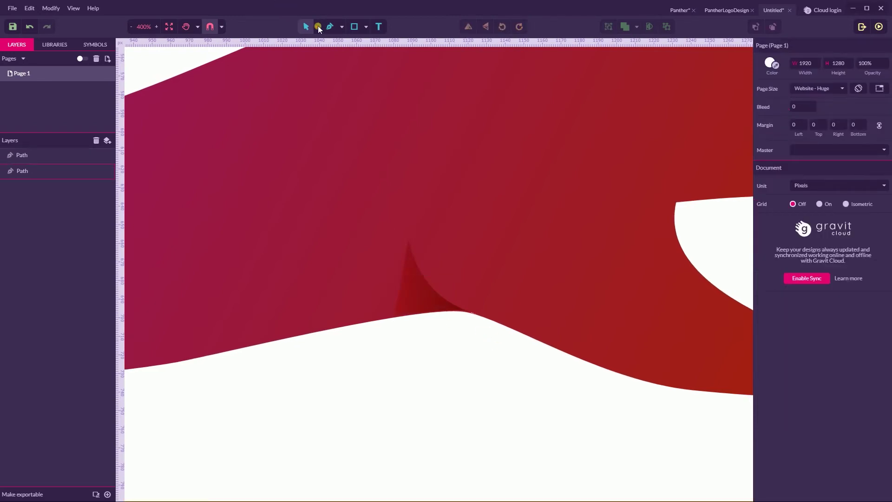
Add a node midway along the shadow shape's left edge and move it inward to X 1088, Y 681.1 with the Subselect tool, curving the edge
click(318, 27)
click(339, 54)
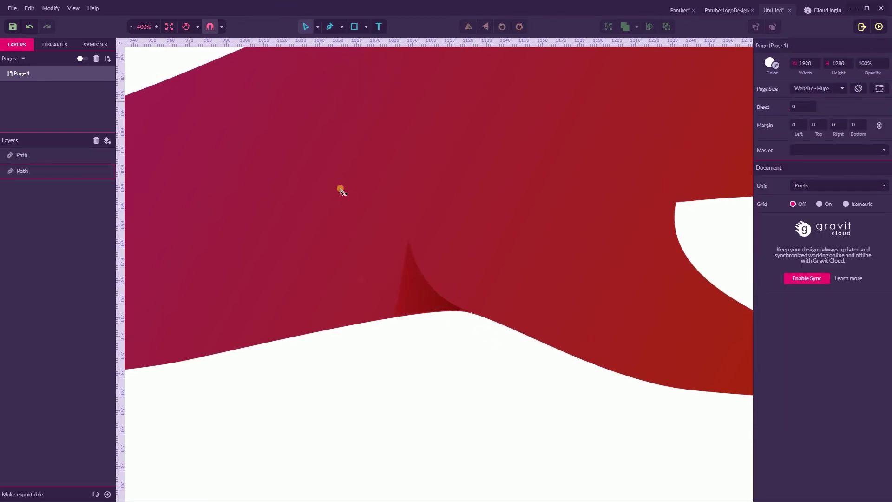
click(404, 287)
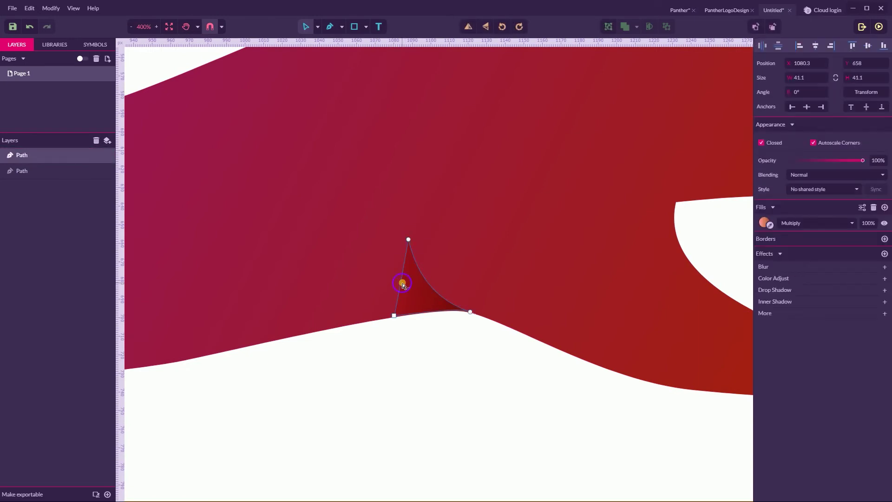
click(402, 282)
drag(402, 282, 409, 283)
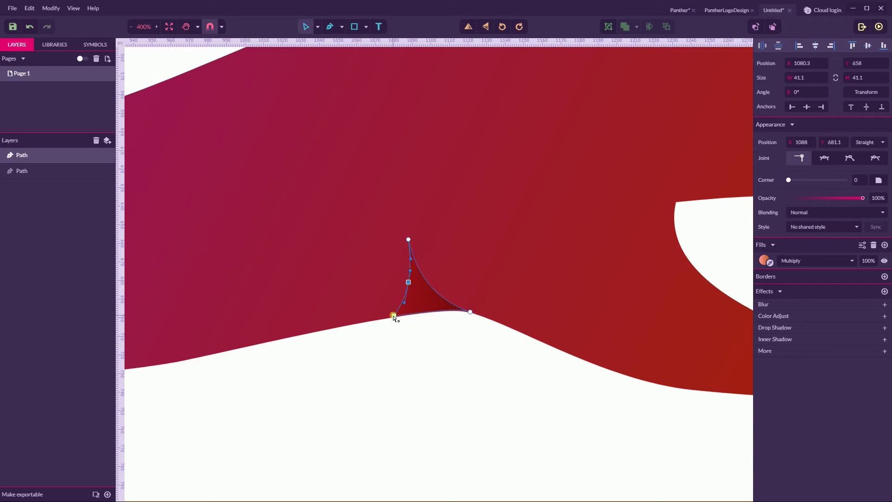
key(Down)
key(Up)
key(Down)
click(448, 357)
Inspect the belly shadow against the whole panther, including the hindquarters
key(ctrl+minus)
key(ctrl+minus)
key(ctrl+minus)
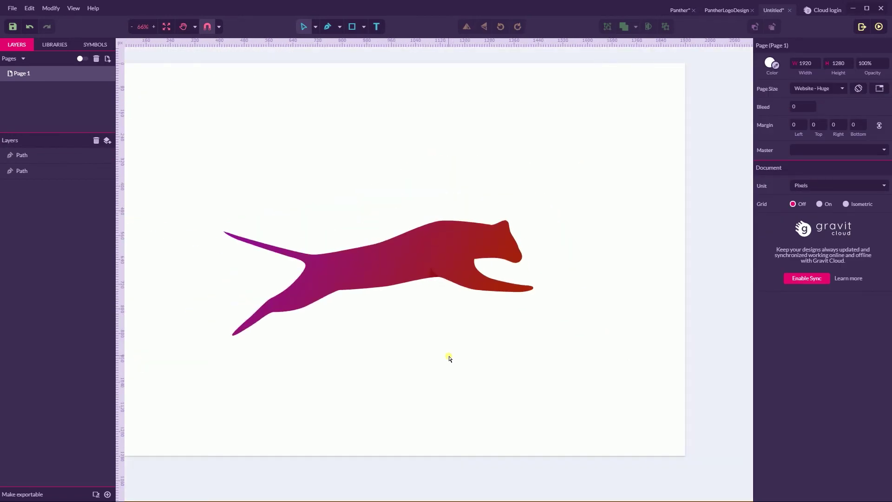
key(ctrl+plus)
key(ctrl+plus)
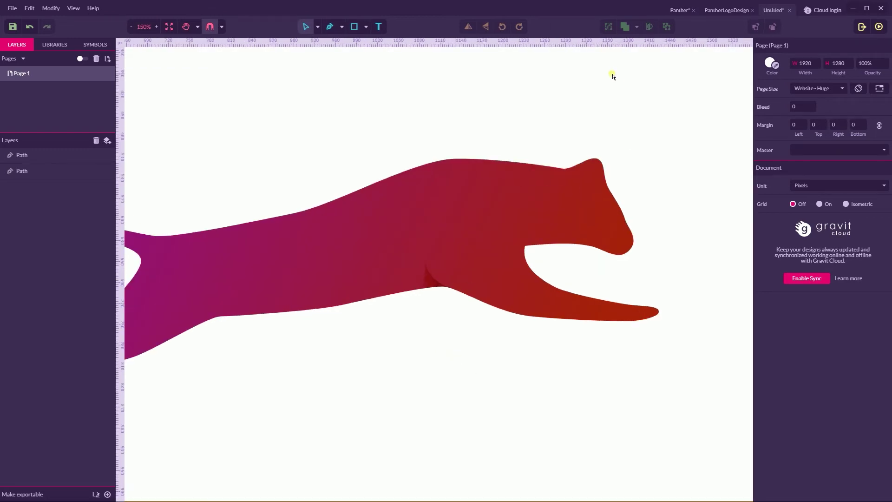
key(space)
drag(349, 155, 538, 137)
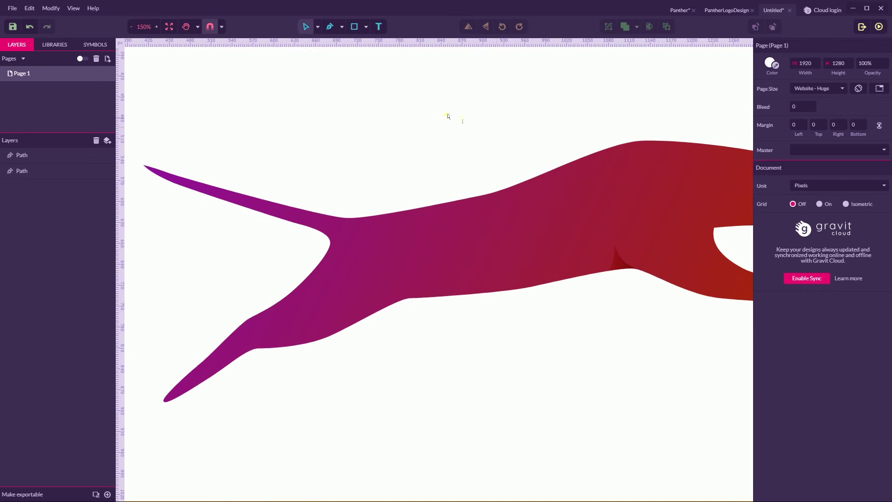
Draw a closed four-sided path about 54 × 50 px with the Pen tool where the hind leg meets the belly
click(343, 26)
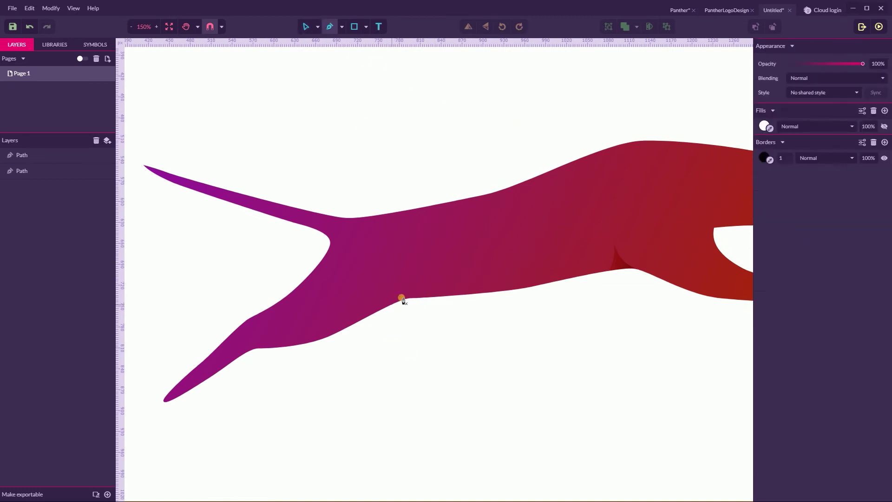
drag(390, 304, 403, 285)
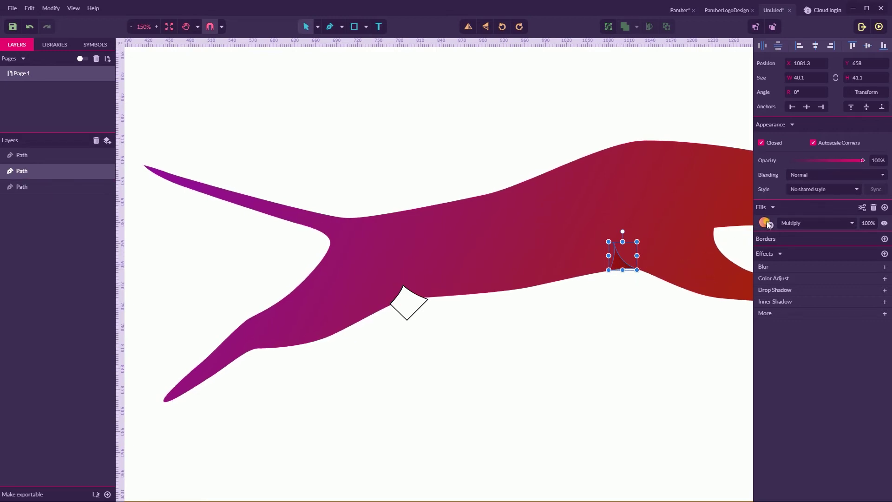
Save the front-leg shadow's gradient and Multiply fill as a new shared style named Shadow
click(766, 223)
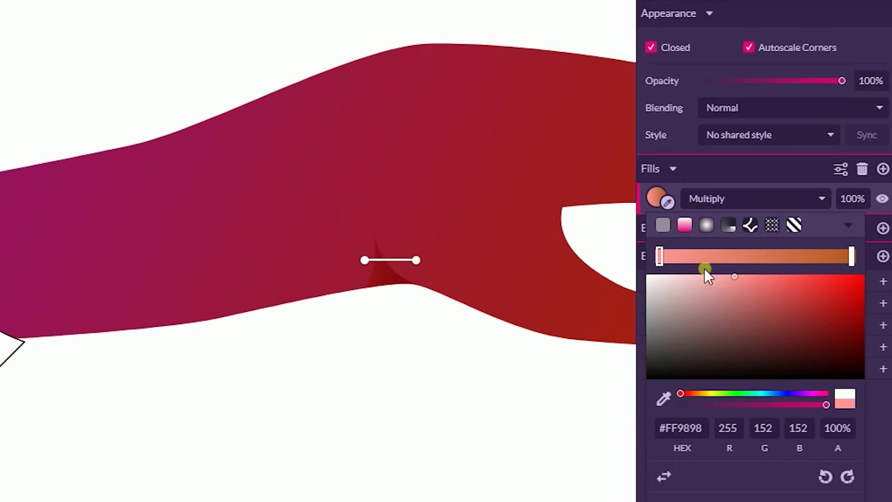
click(659, 258)
click(733, 136)
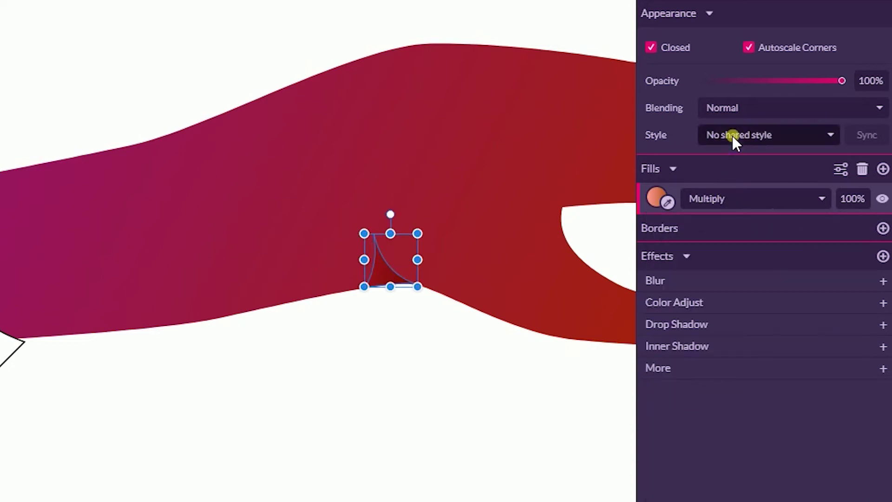
click(732, 135)
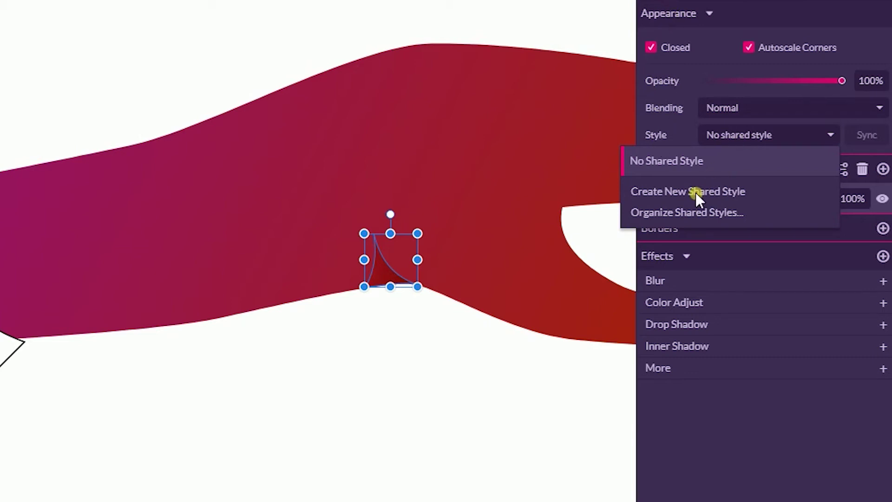
click(685, 200)
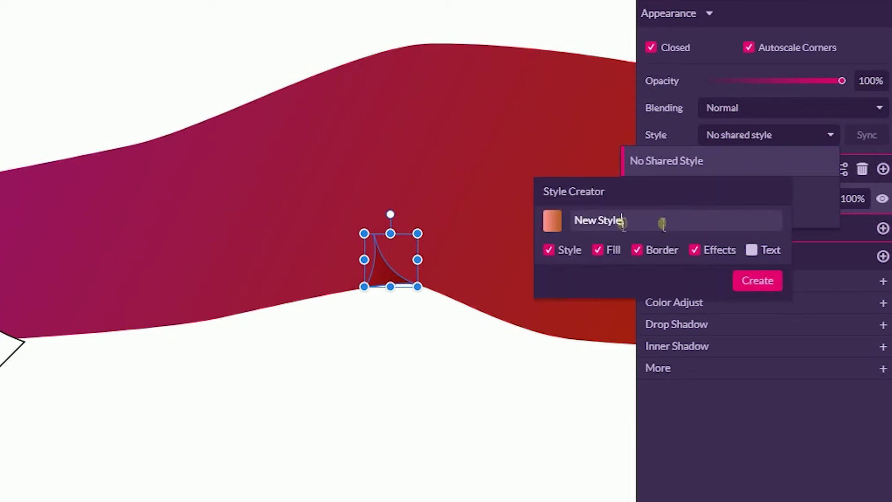
drag(658, 221, 541, 214)
key(BackSpace)
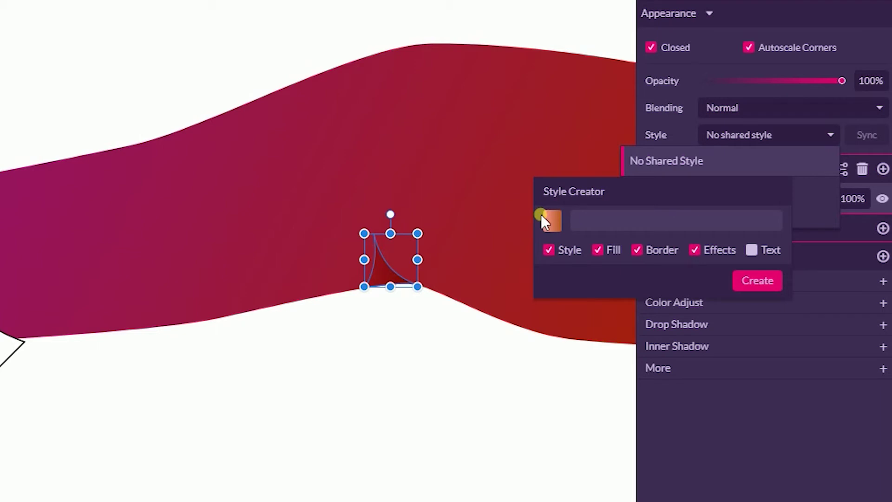
text(Shadow)
click(769, 280)
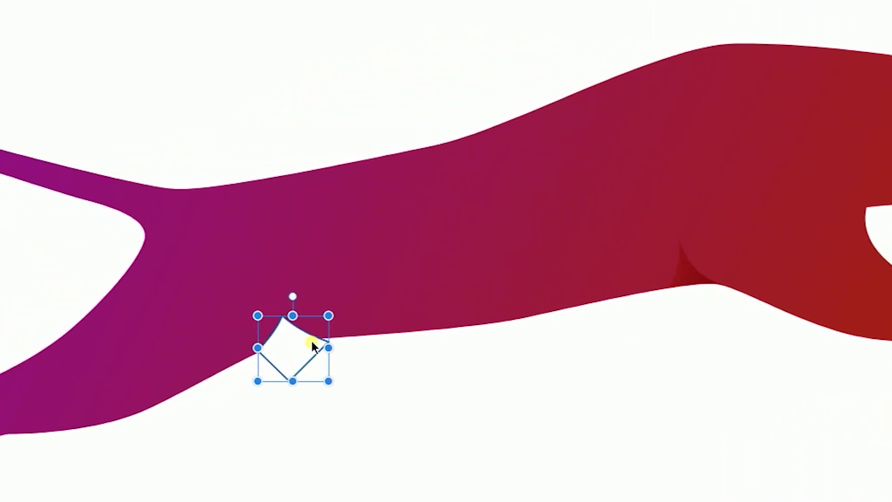
Duplicate the panther silhouette and intersect the copy with the four-sided path at the hind leg
click(322, 190)
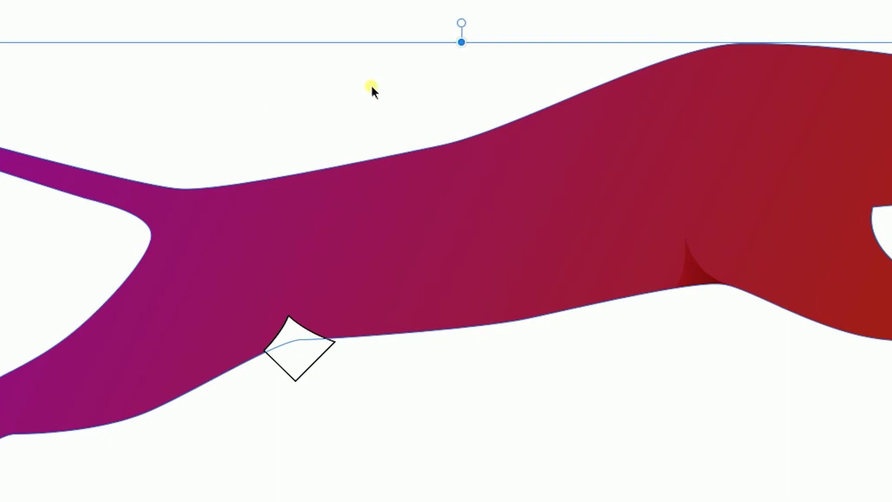
key(ctrl+shift+d)
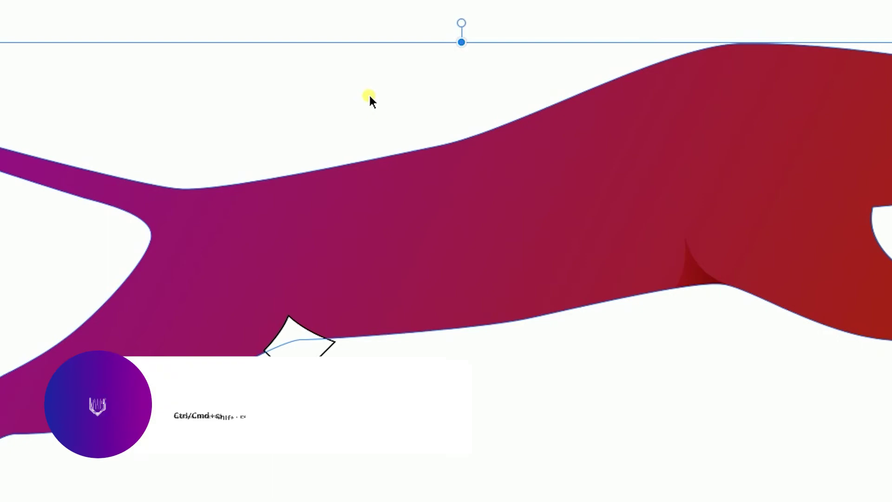
click(288, 255)
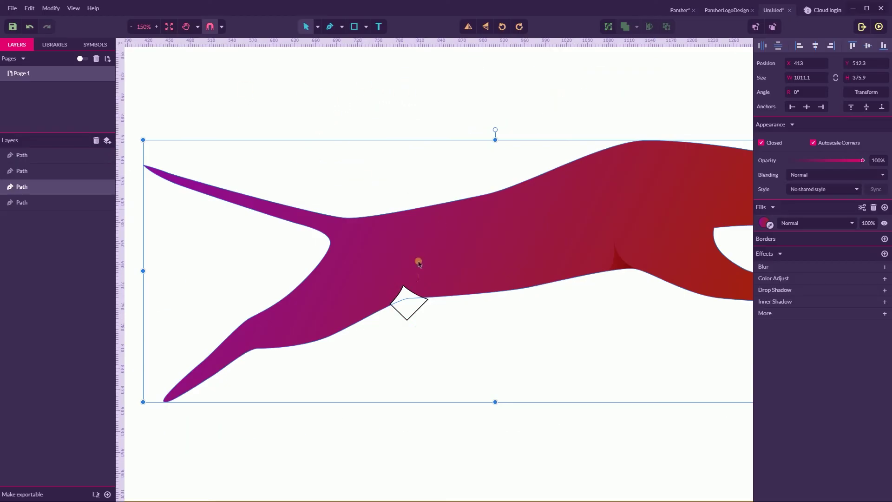
click(314, 400)
click(412, 307)
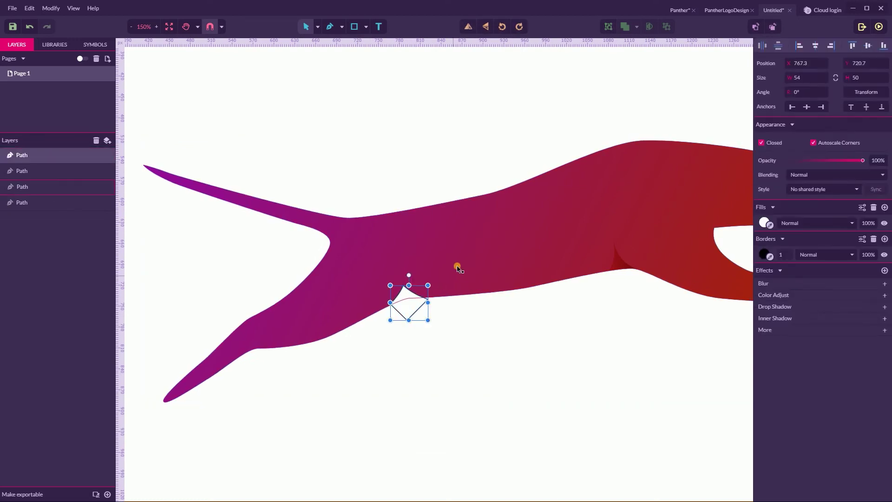
shift+click(453, 242)
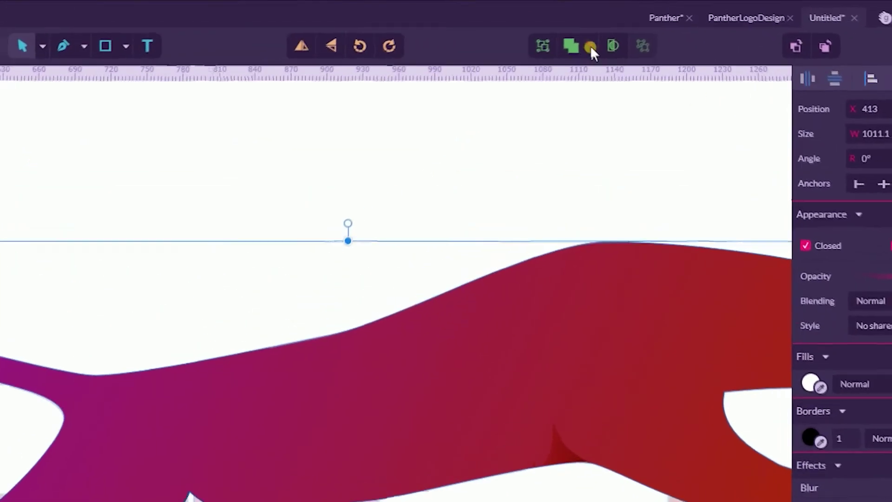
click(636, 27)
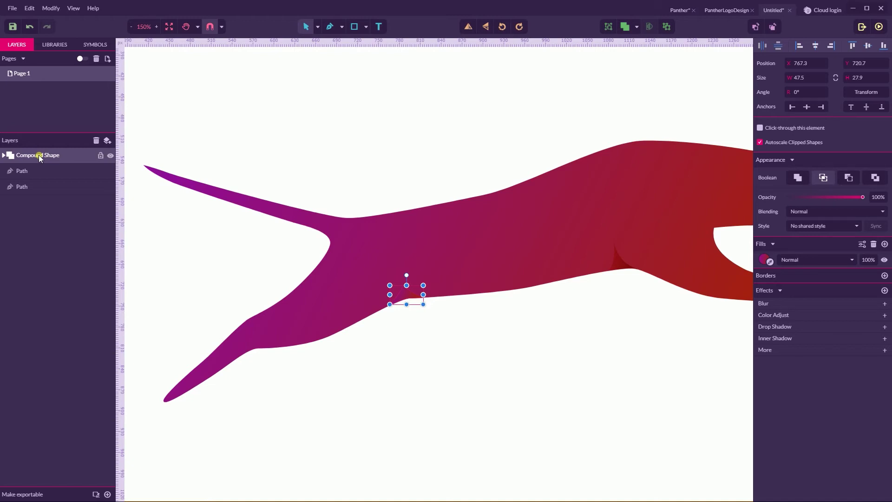
Apply the Shadow shared style to the four-sided path inside the hind-leg compound shape
click(4, 156)
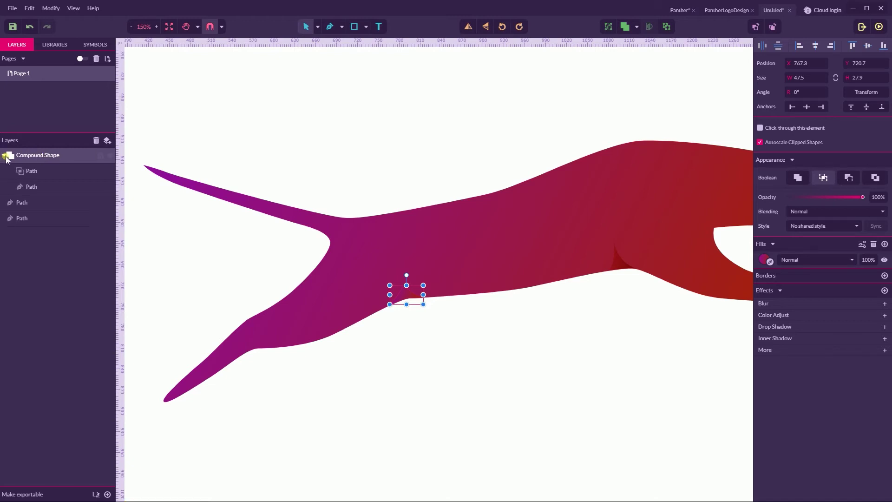
click(29, 171)
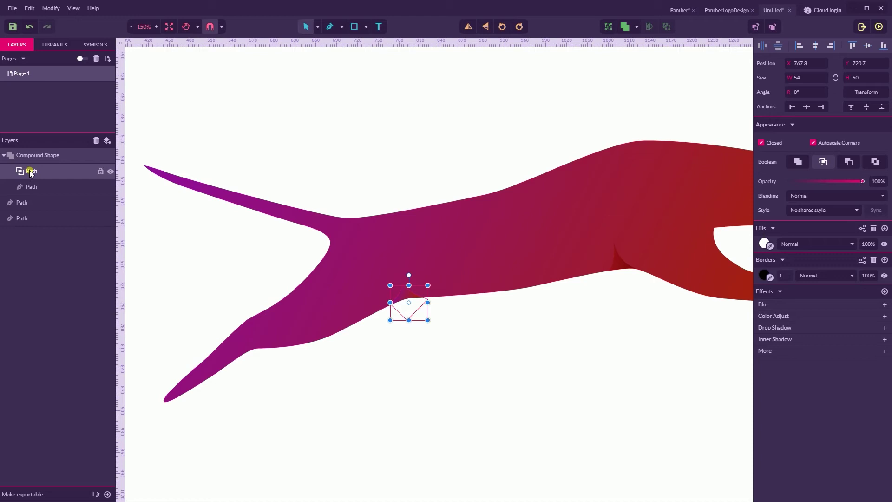
click(3, 155)
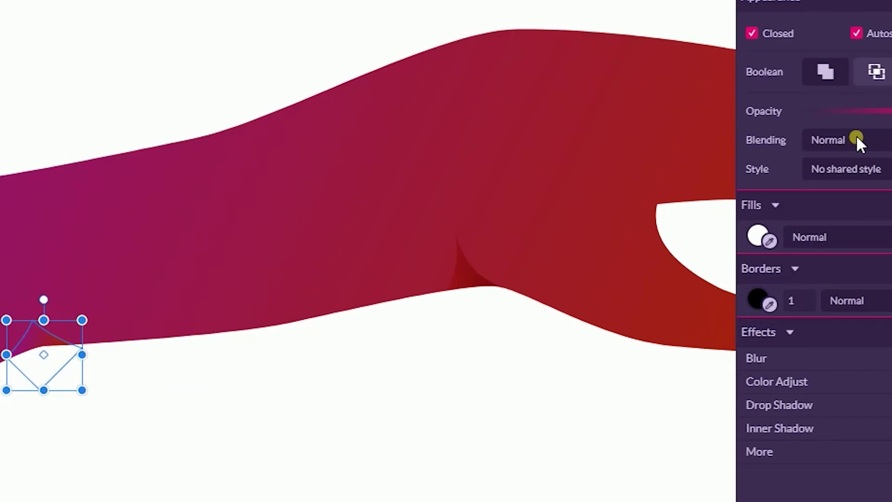
click(850, 165)
click(792, 229)
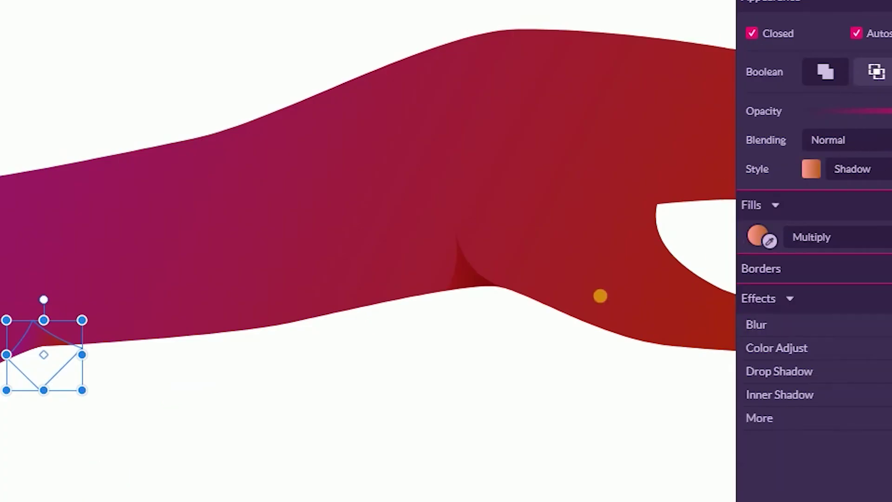
click(343, 398)
Apply the Shadow shared style to the whole compound shape at the hind leg
click(40, 355)
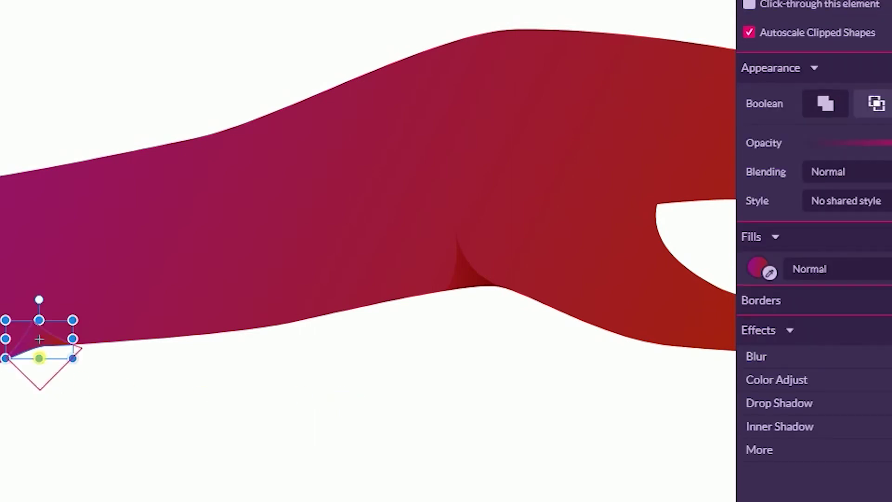
click(837, 194)
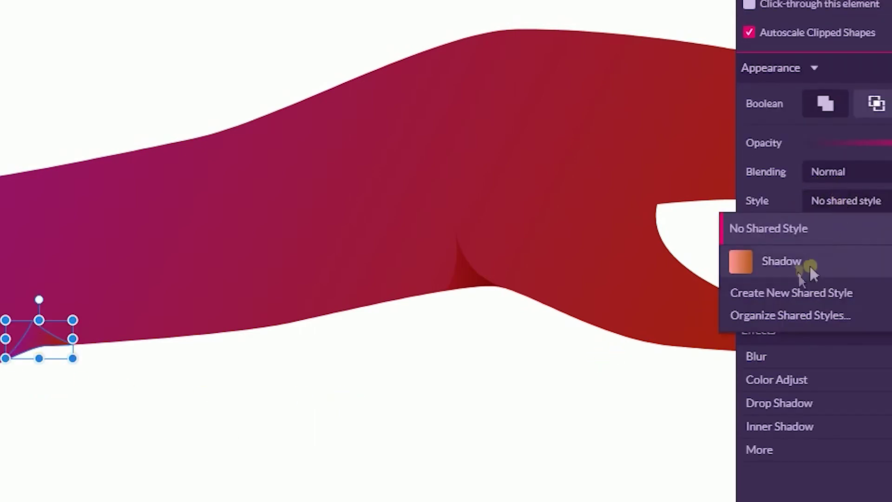
click(808, 263)
click(269, 434)
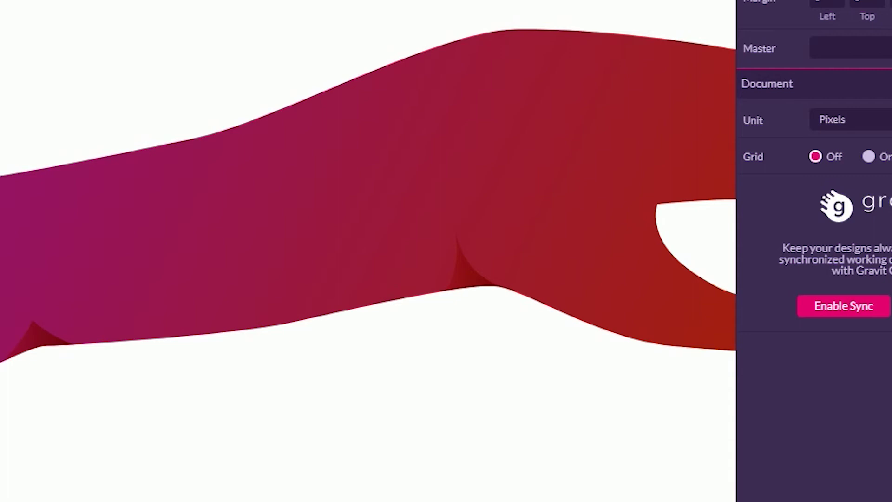
Move the left node of the hind-leg shadow's inner path to X 774.1, Y 746 and curve both upper edges inward
key(ctrl+plus)
key(ctrl+plus)
key(ctrl+plus)
key(ctrl+plus)
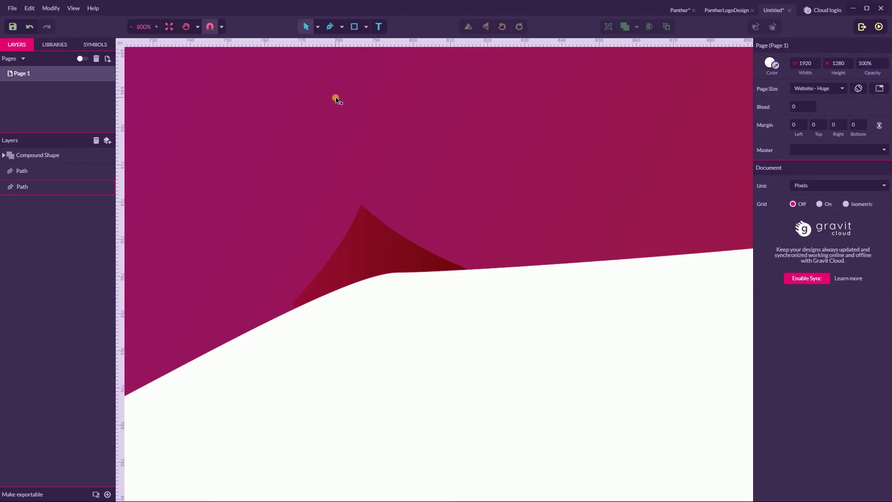
double_click(343, 245)
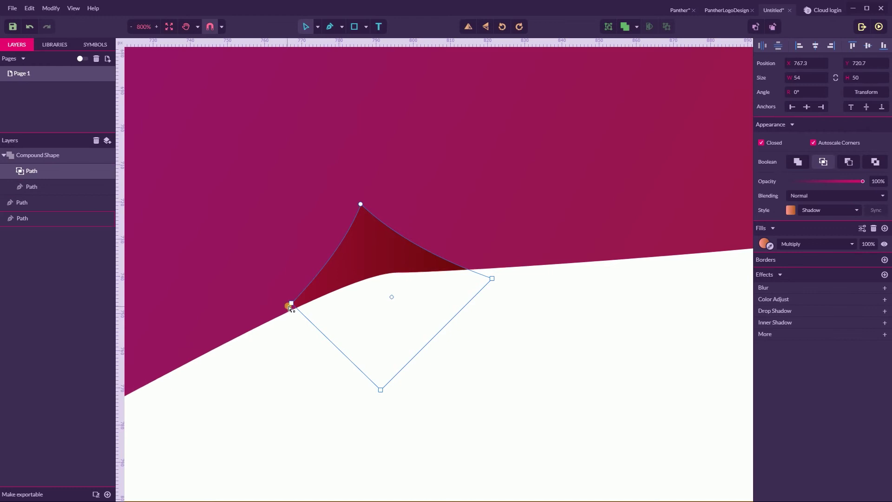
drag(292, 305, 317, 299)
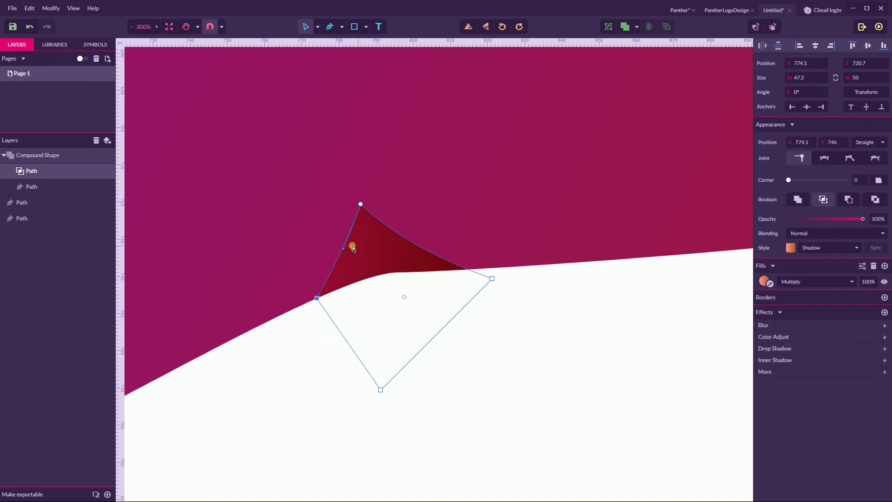
drag(344, 254, 367, 253)
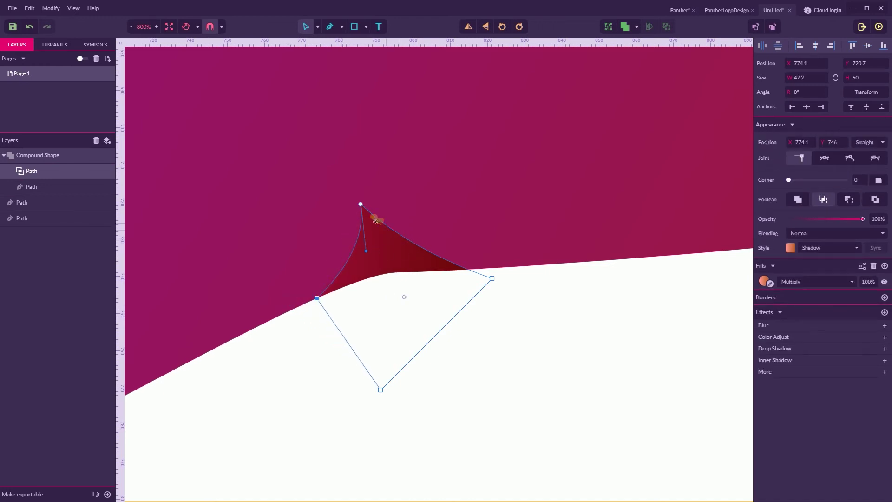
click(362, 205)
drag(407, 251, 391, 274)
click(401, 314)
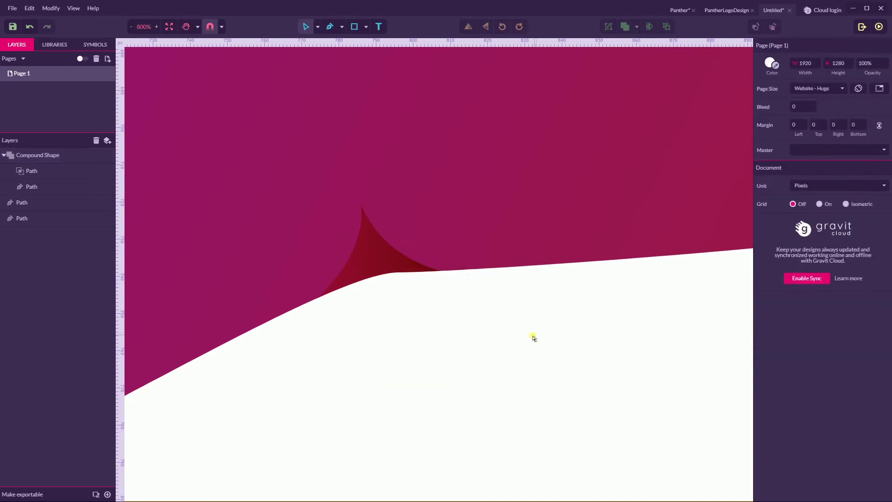
Inspect the hind-leg shadow against the whole panther
key(ctrl+minus)
key(ctrl+minus)
key(ctrl+minus)
key(ctrl+minus)
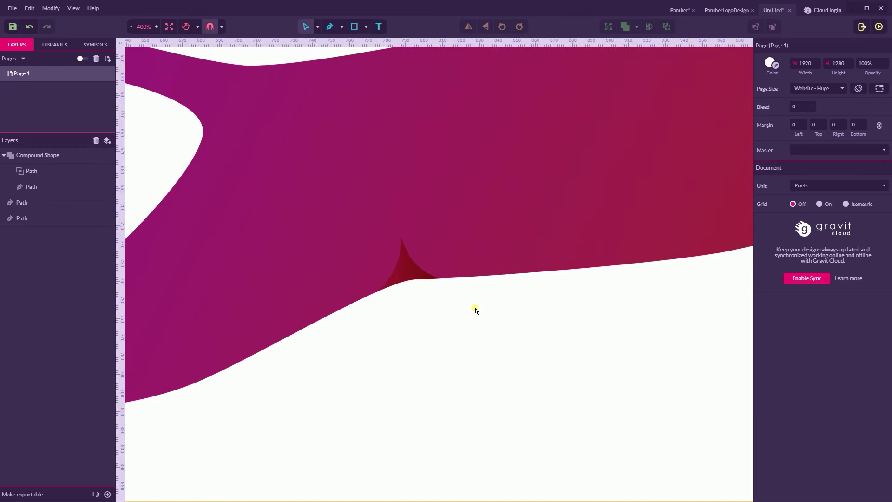
drag(355, 331, 456, 352)
key(ctrl+minus)
key(ctrl+minus)
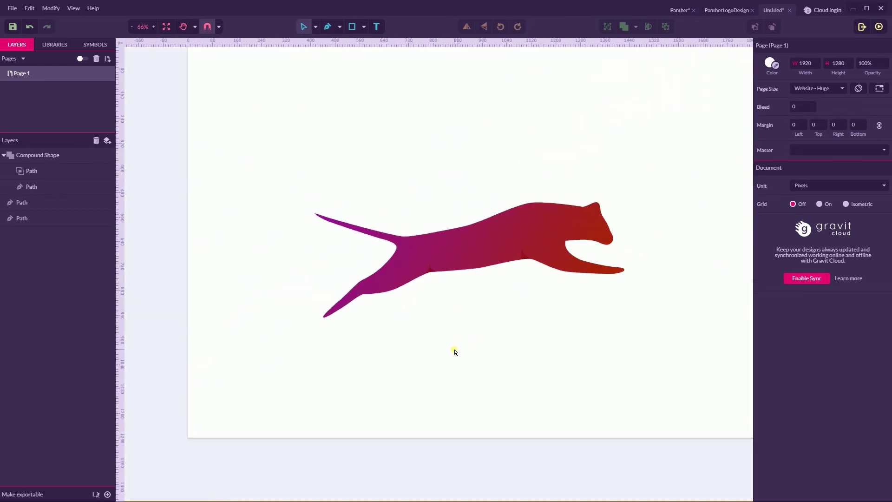
Draw a closed, curved path about 32.4 × 32.5 px with the Pen tool where the tail meets the hind leg
key(ctrl+plus)
key(ctrl+plus)
key(ctrl+plus)
key(ctrl+plus)
key(space)
drag(225, 171, 399, 231)
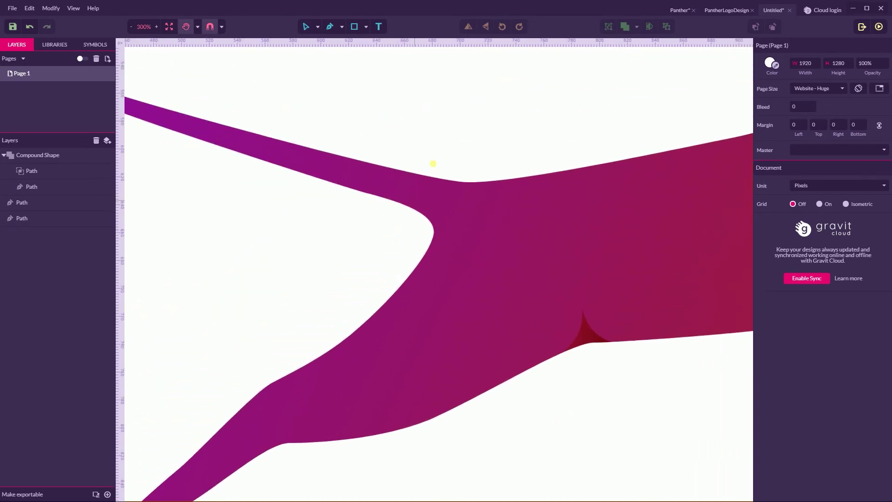
click(330, 27)
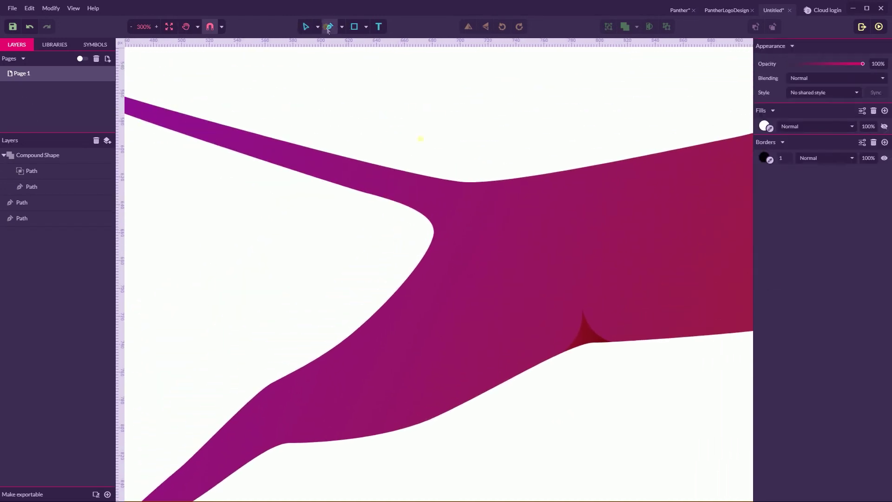
click(400, 202)
drag(442, 202, 455, 208)
click(430, 243)
click(409, 223)
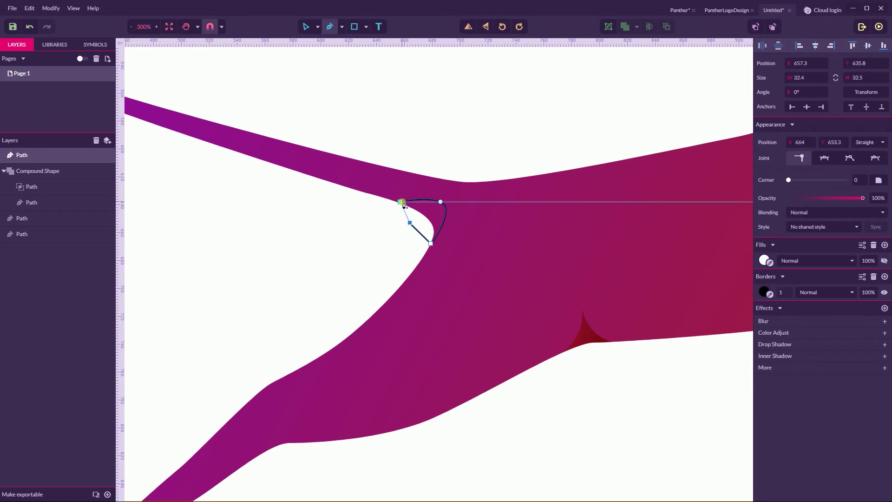
click(400, 202)
Finish the tail-base path and duplicate the panther body path in place
click(317, 26)
click(336, 41)
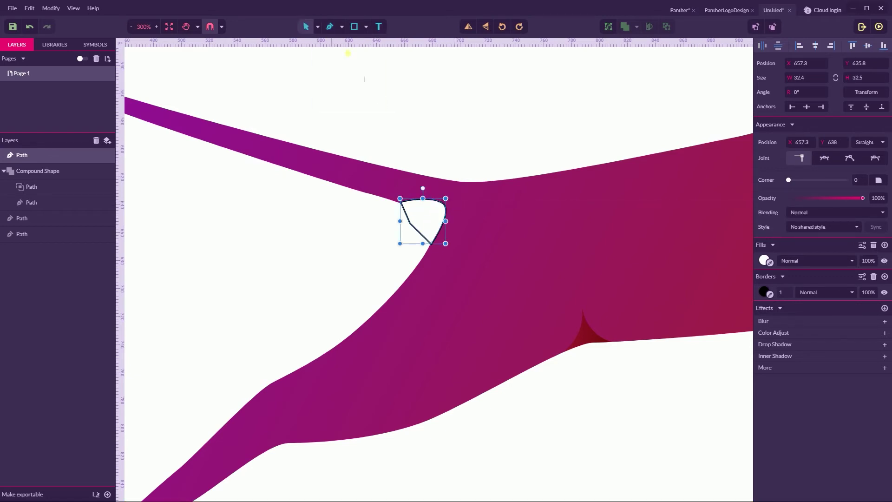
click(366, 112)
click(396, 181)
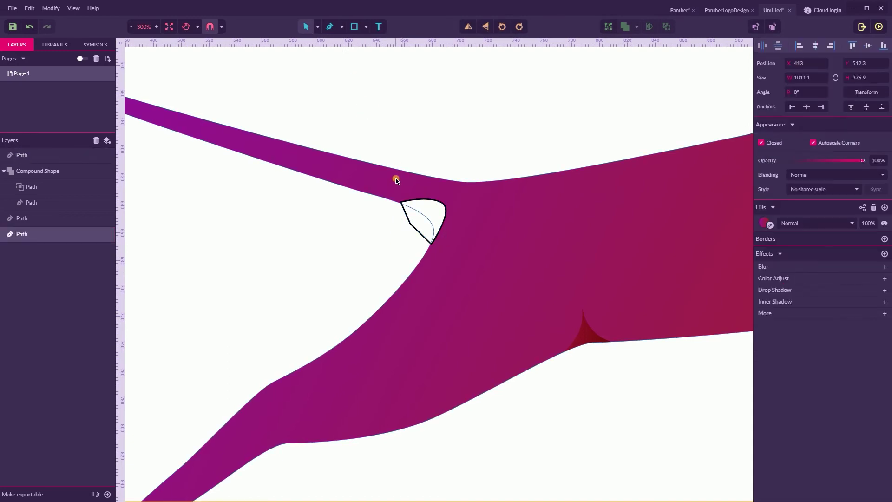
key(ctrl+shift+d)
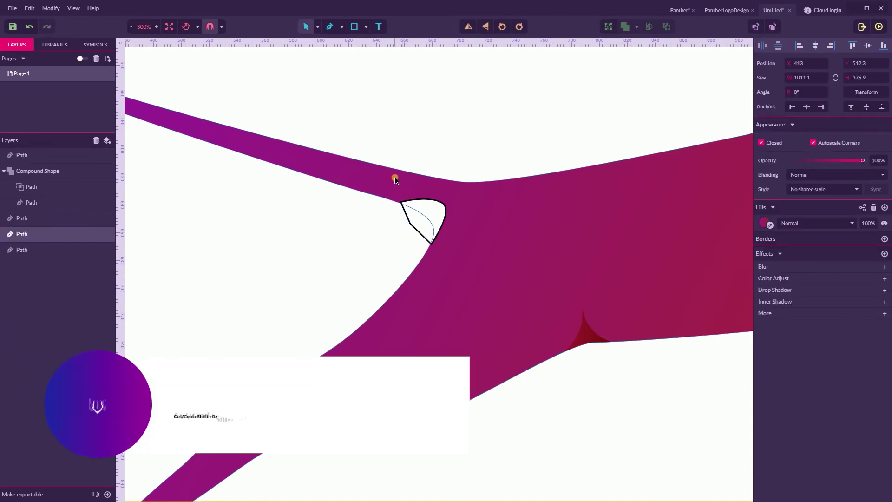
Combine the tail-base path and the body duplicate into a compound shape using Intersection
shift+click(433, 218)
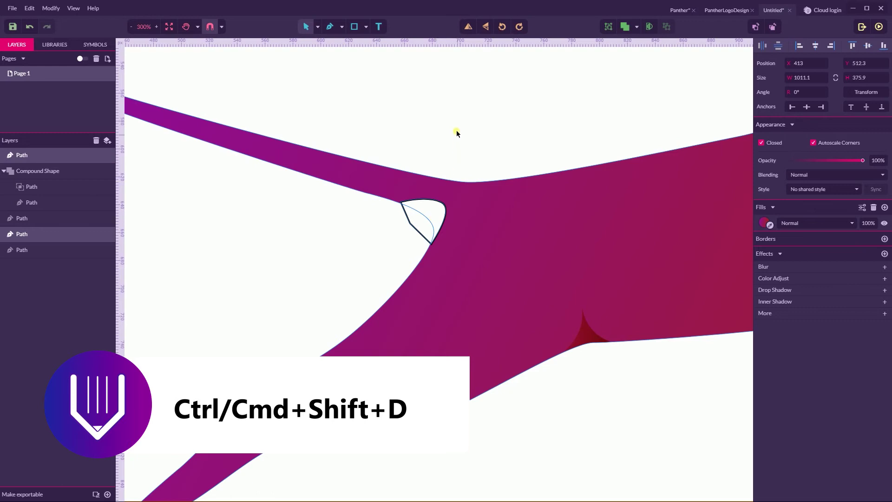
click(637, 26)
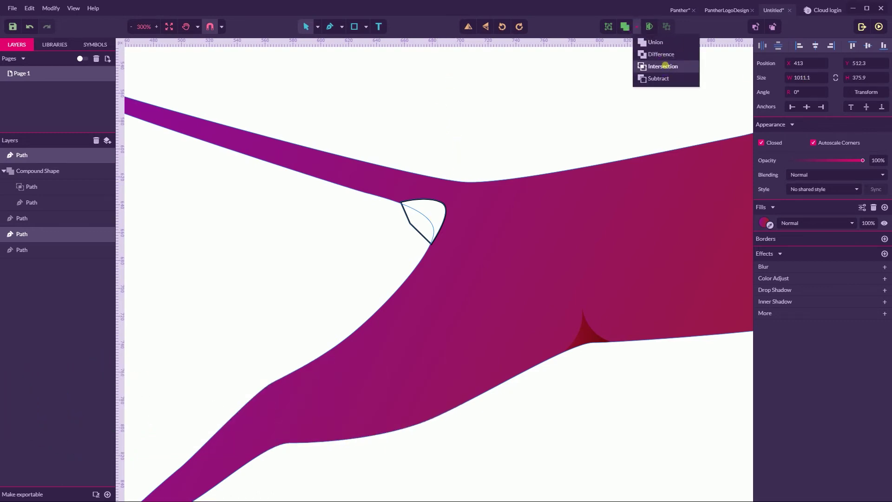
click(666, 66)
Apply the Shadow shared style to the compound shape at the tail base
drag(633, 127, 475, 123)
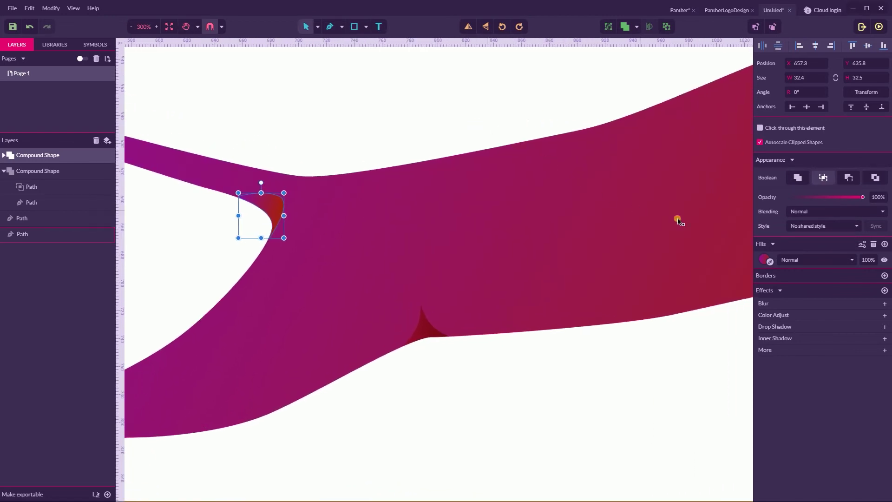
click(796, 228)
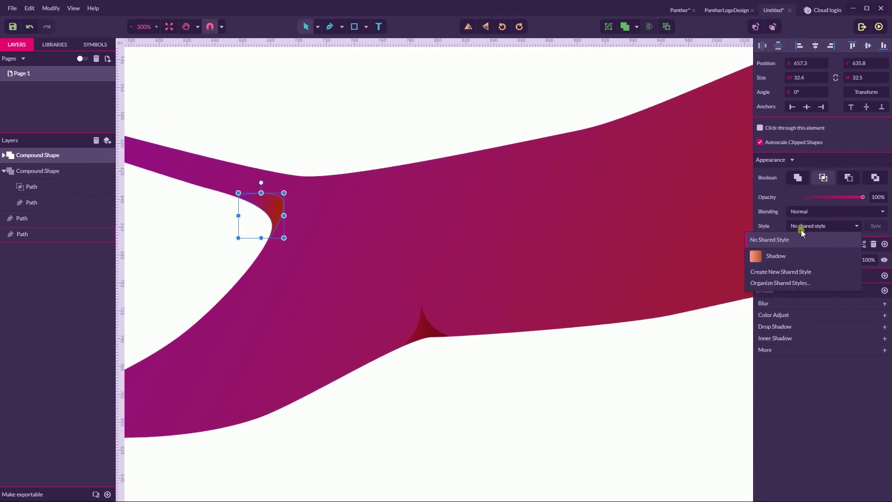
click(778, 255)
drag(496, 102, 467, 105)
click(359, 110)
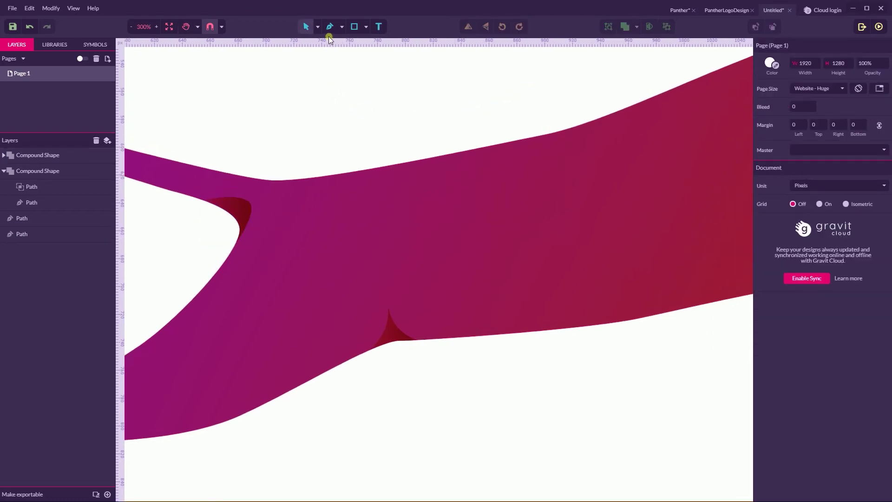
Move the curved upper node of the tail-base shadow's inner path to X 681.3, Y 643
double_click(239, 205)
click(240, 205)
drag(241, 206, 241, 207)
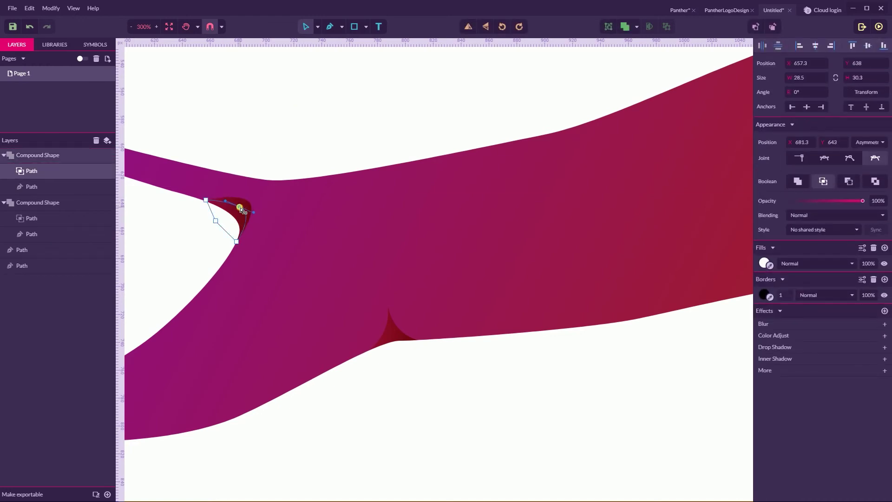
click(196, 226)
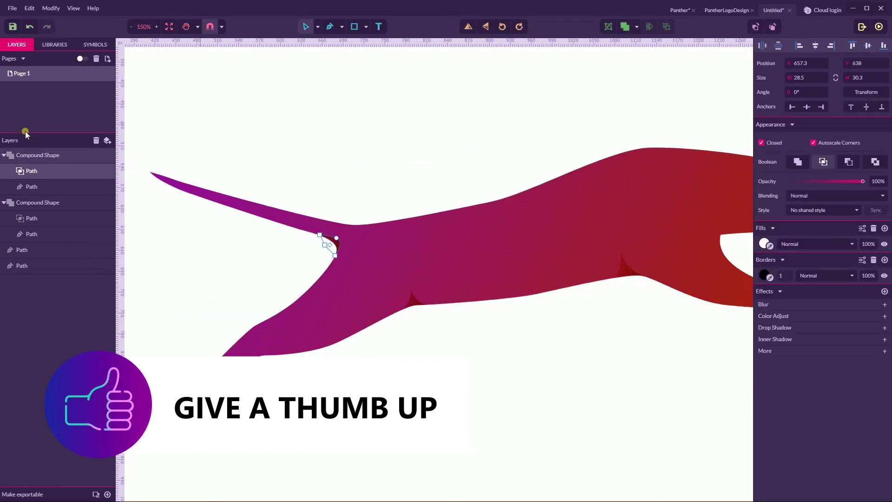
Recolour the tail-base shadow's gradient, setting the first stop to #C68A8A and the last stop to #AB22B7
click(41, 158)
drag(41, 160, 46, 160)
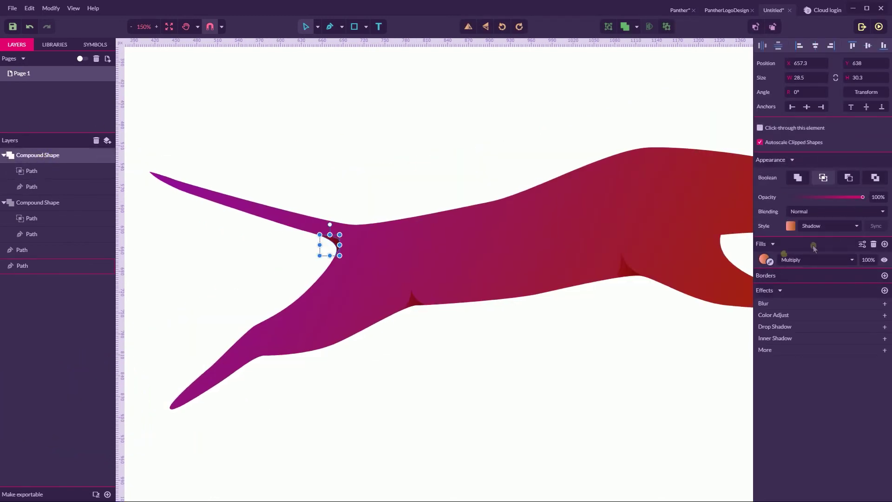
click(765, 258)
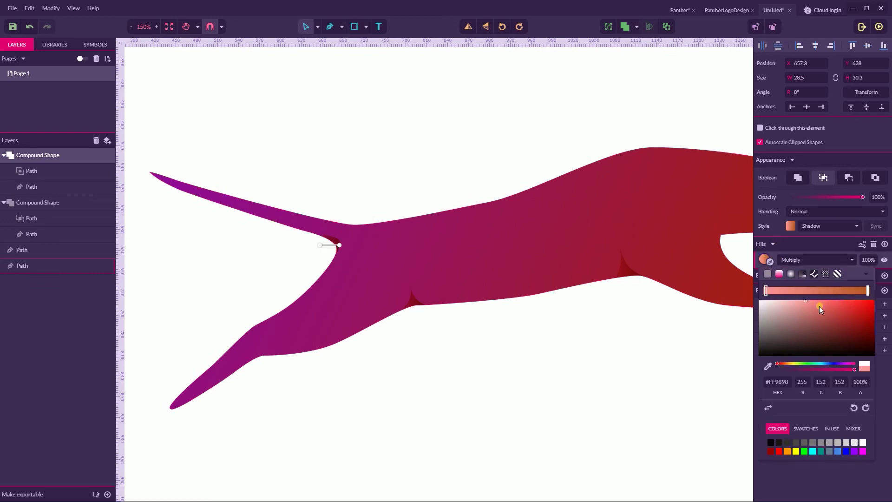
drag(807, 303, 793, 313)
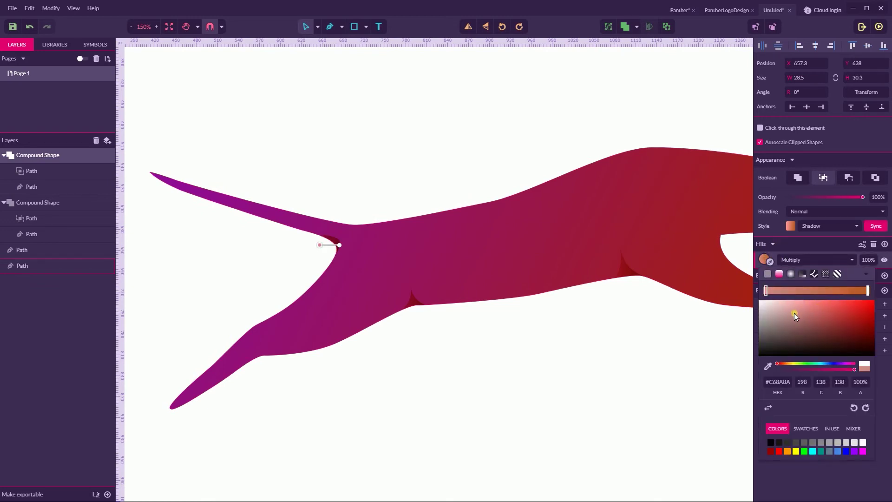
click(867, 291)
drag(838, 363, 841, 364)
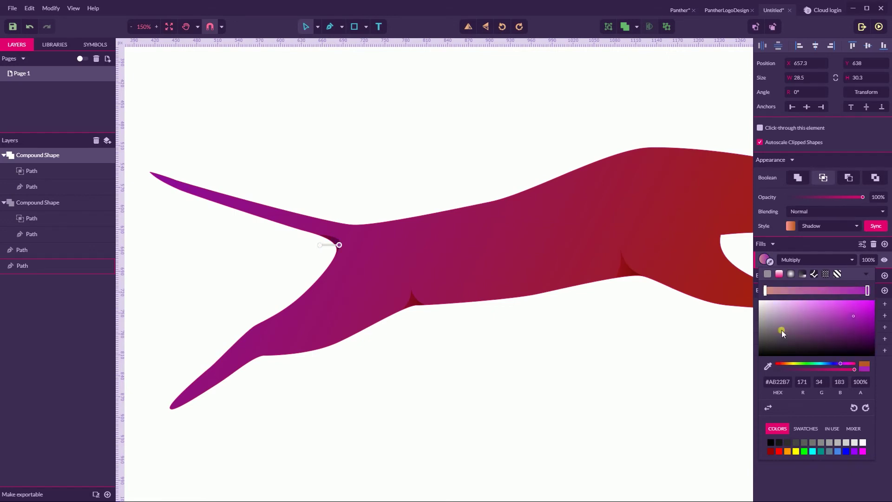
click(451, 157)
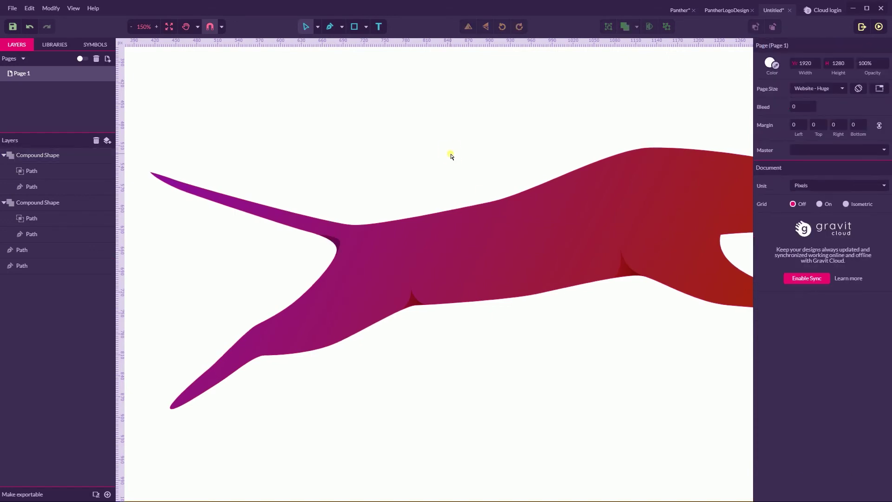
Start a Pen path in front of the muzzle, running across the forehead and above the back to X 989.5, Y 548
key(ctrl+minus)
key(space)
drag(540, 170, 394, 161)
key(v)
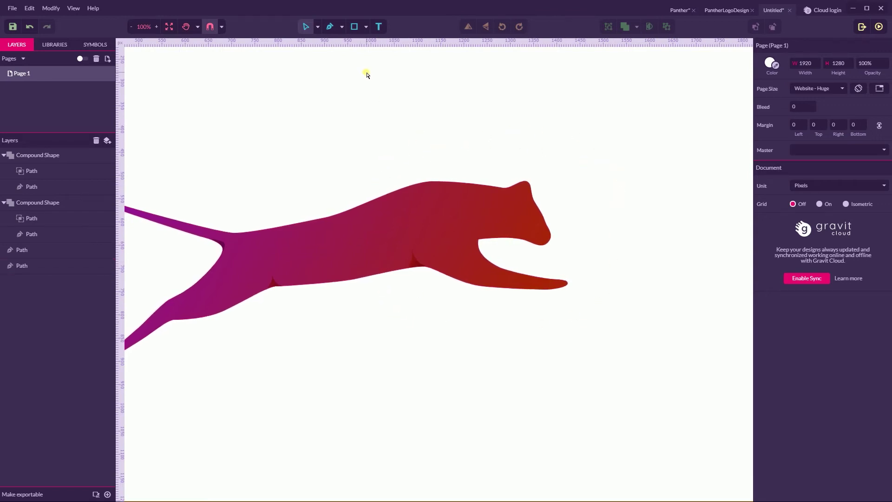
key(p)
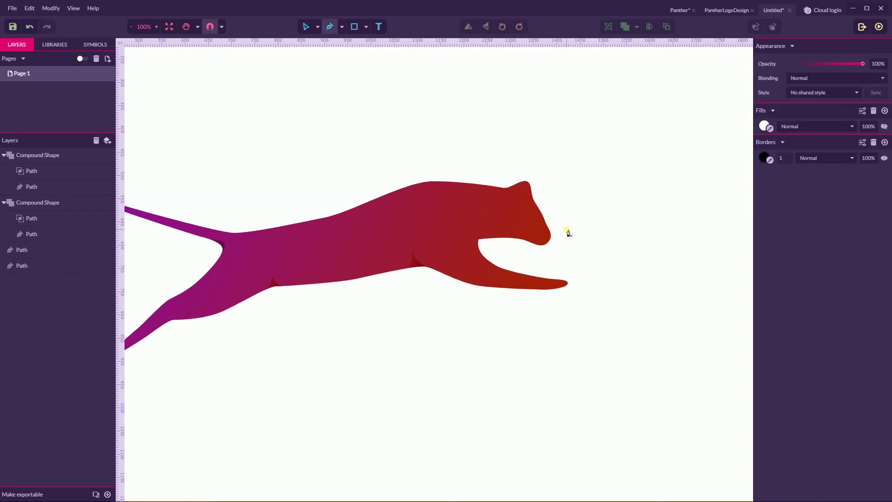
key(ctrl+plus)
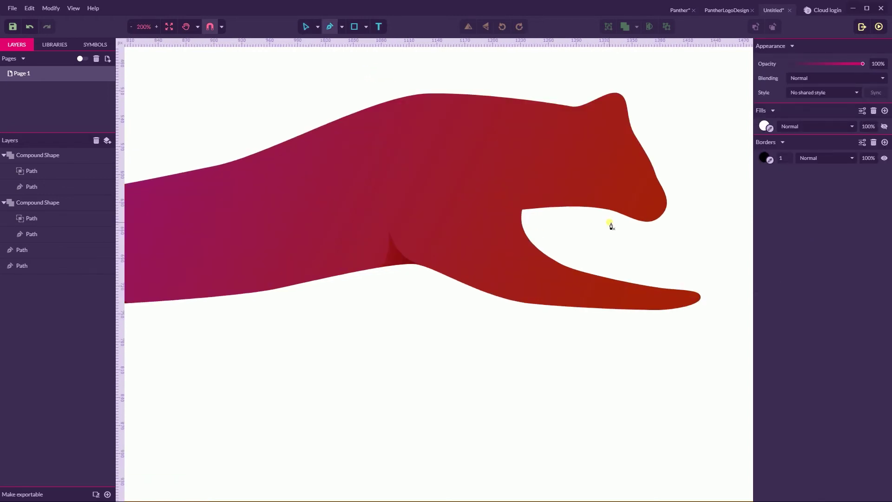
key(space)
drag(679, 180, 576, 168)
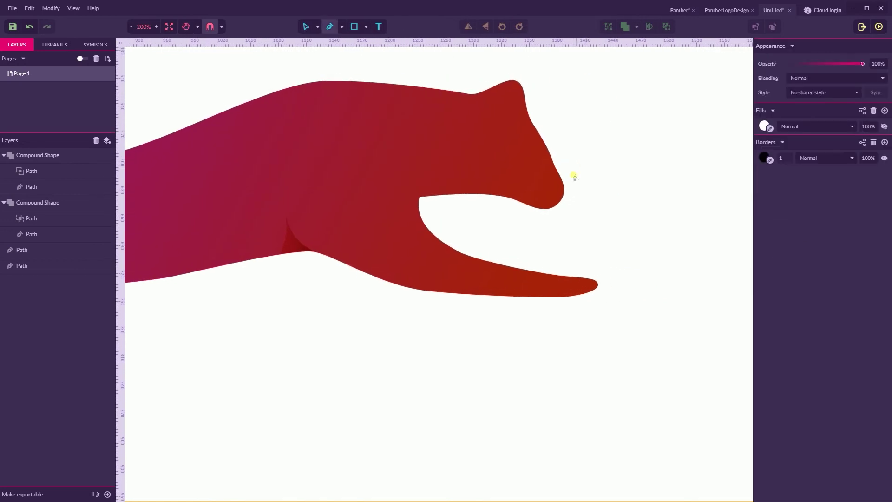
click(568, 169)
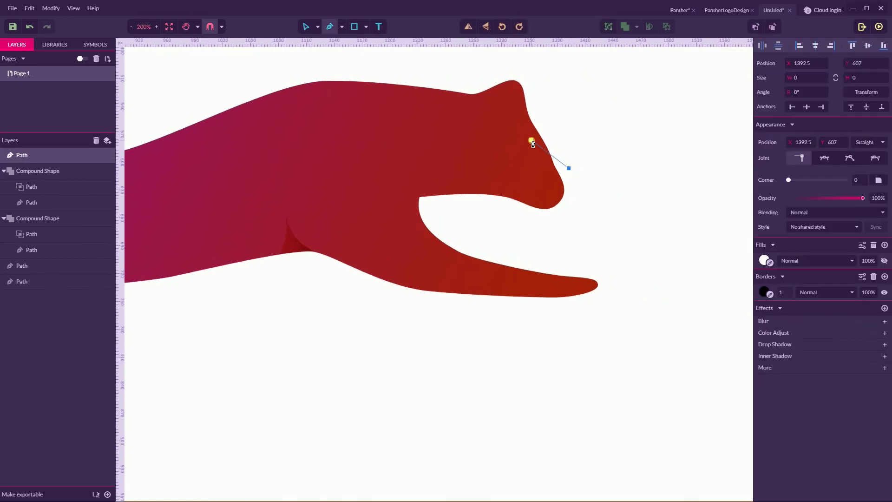
drag(525, 118, 511, 108)
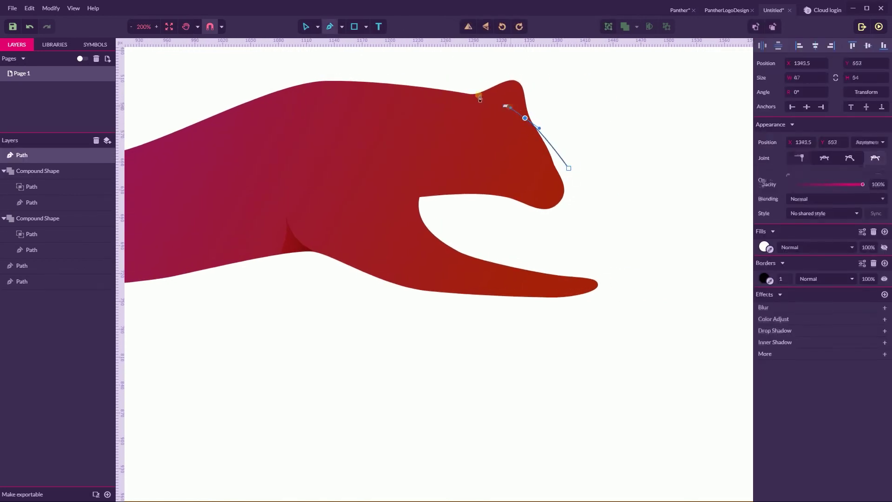
click(424, 79)
click(243, 80)
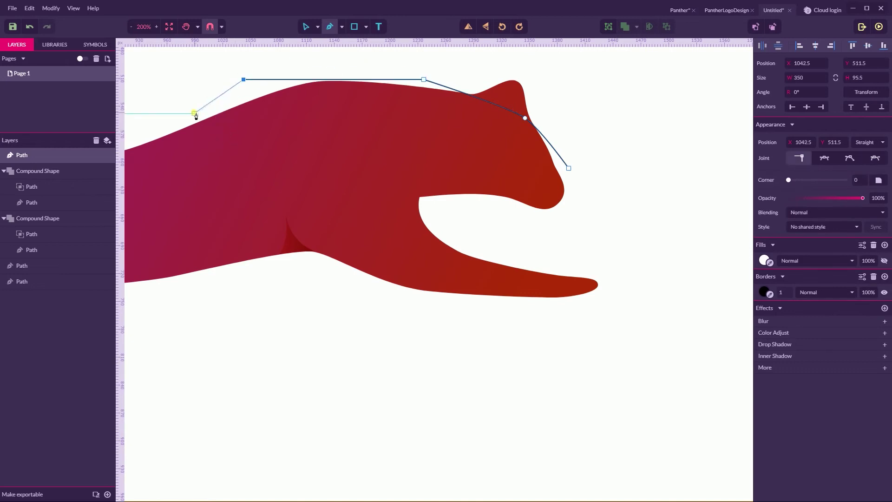
click(194, 113)
Continue the path in a curve down through the shoulder and front-leg shadow to a smooth node below the belly
drag(286, 211, 302, 261)
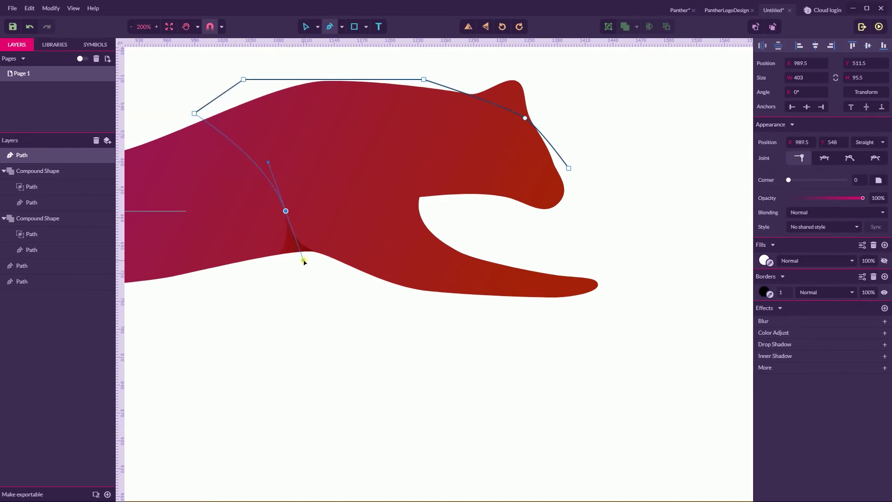
key(ctrl+z)
drag(279, 205, 296, 242)
drag(351, 277, 409, 305)
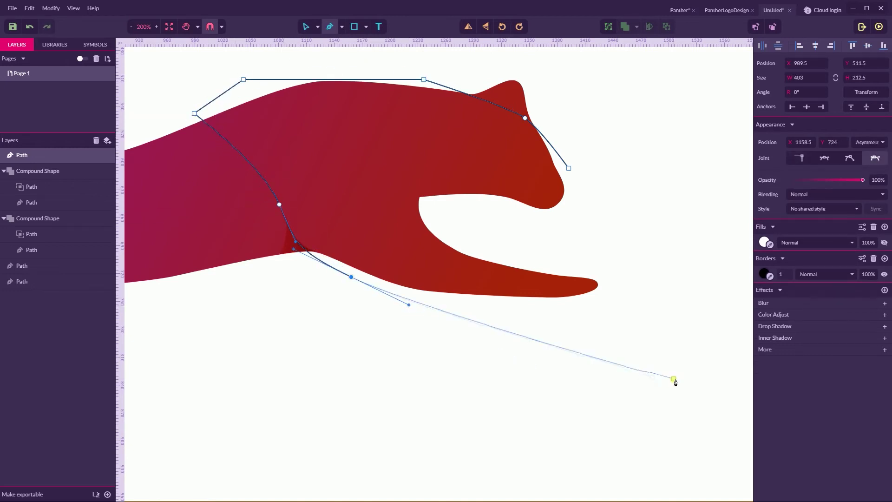
Run the path around the front leg and under the muzzle and close it, about 496.5 × 281.5 px overall
click(656, 341)
click(650, 277)
click(487, 225)
mouse_move(551, 240)
mouse_down()
mouse_move(542, 237)
mouse_move(582, 205)
mouse_up()
click(439, 211)
click(552, 211)
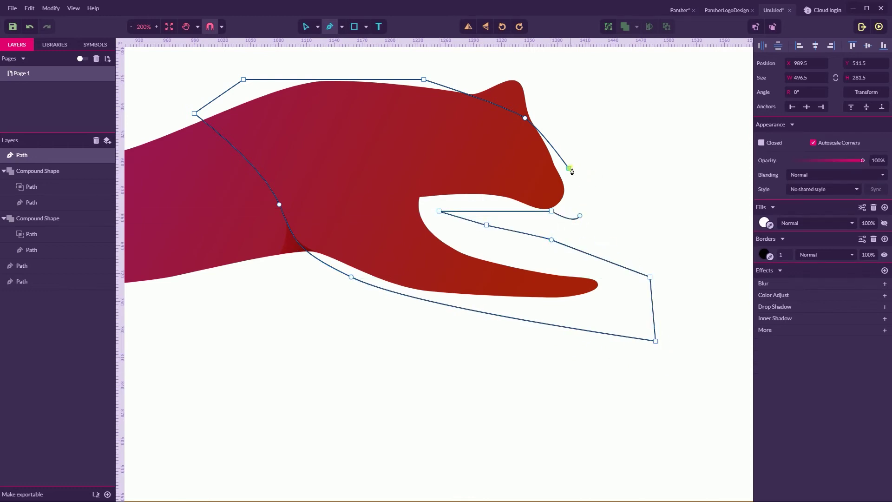
click(570, 169)
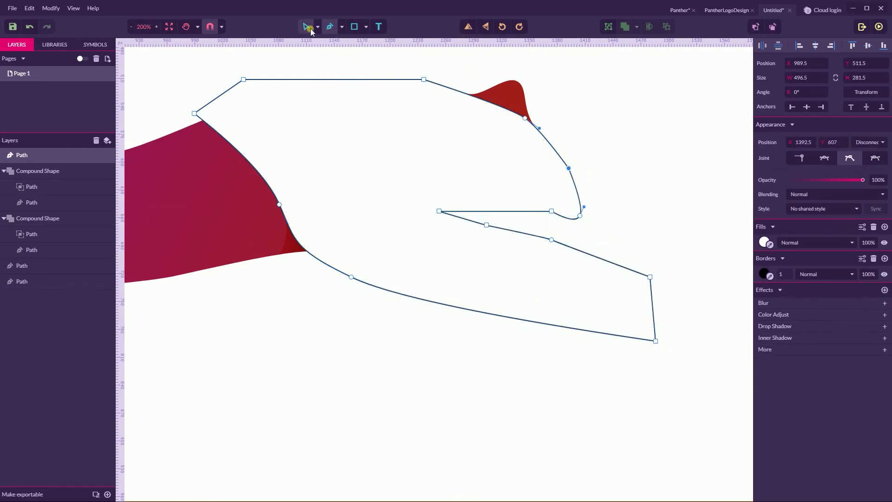
Move the path's straight node above the neck to X 1257.5, Y 514.5 with the Subselect tool
click(318, 27)
click(373, 56)
drag(424, 80, 443, 83)
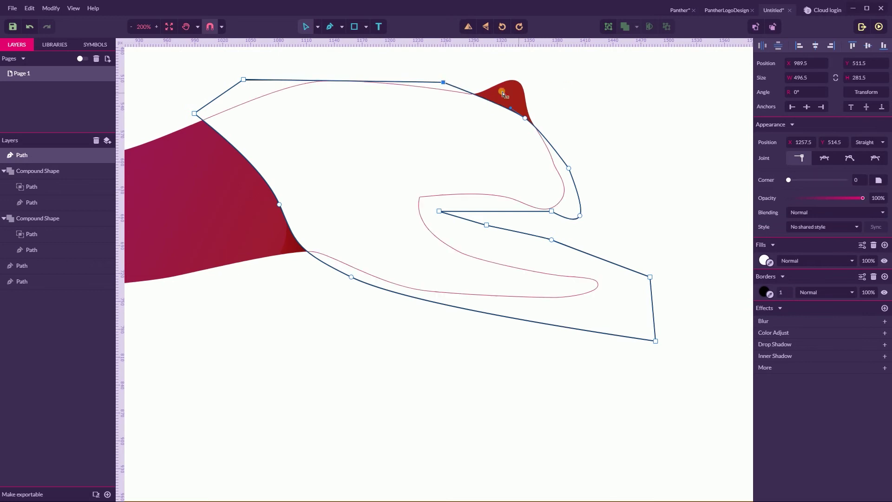
Duplicate the panther body path in place for the front-half overlay
click(318, 26)
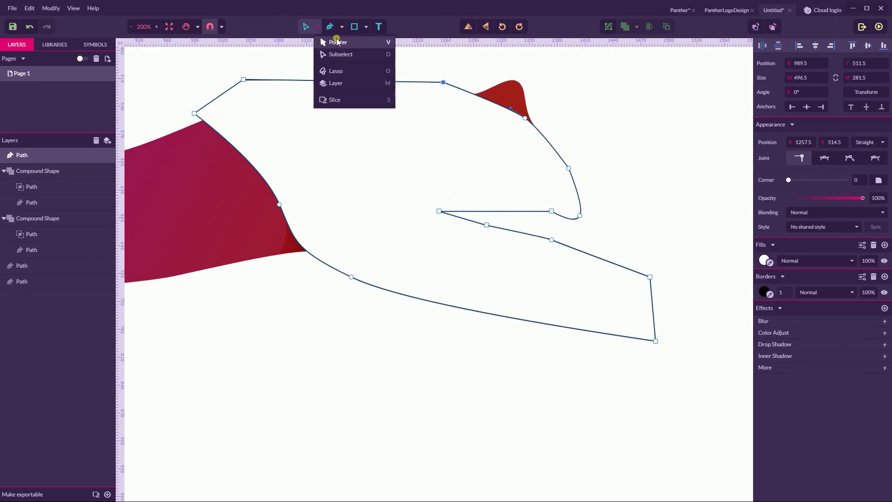
click(337, 42)
click(207, 157)
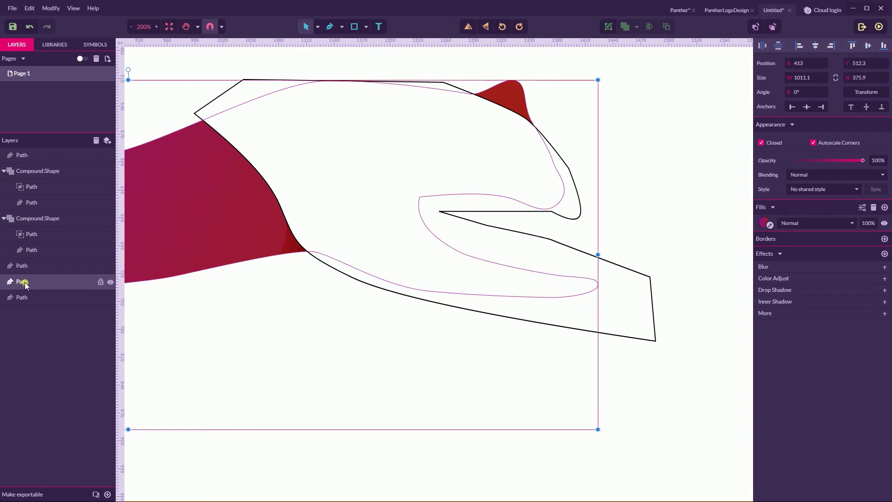
Combine the front-half path and the new body duplicate into a compound shape using Intersection
click(327, 337)
click(198, 188)
shift+click(324, 144)
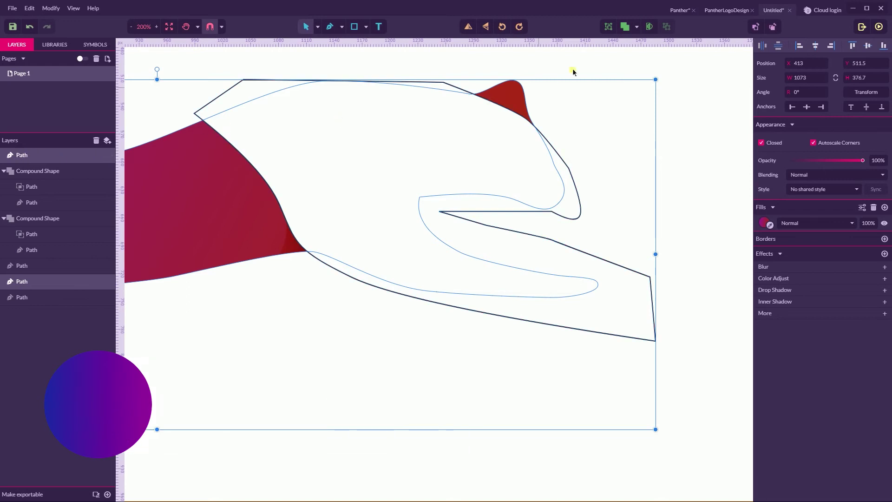
click(636, 26)
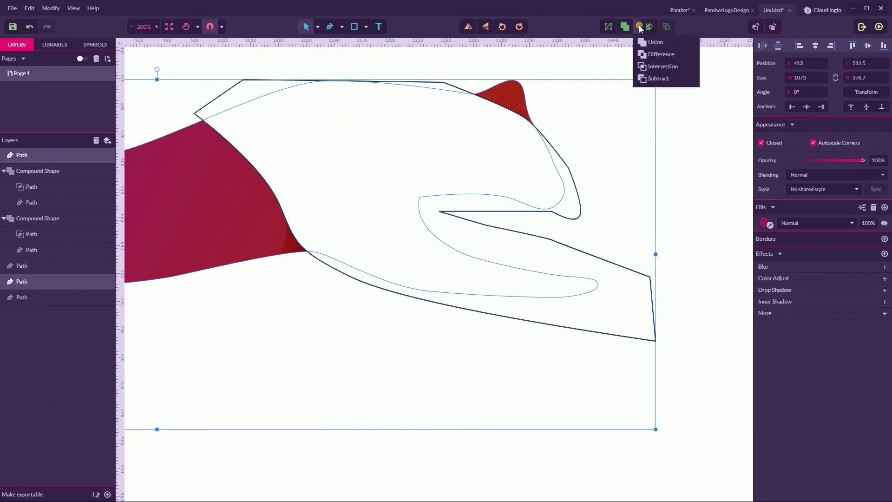
click(657, 67)
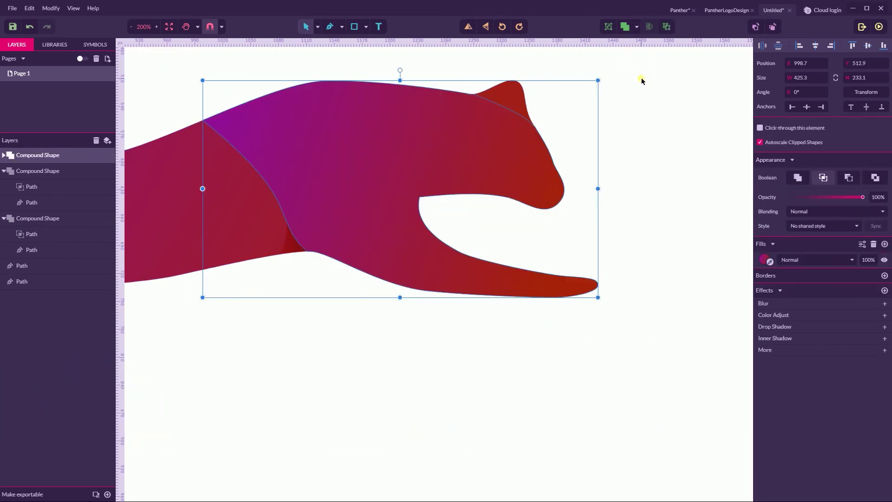
click(642, 81)
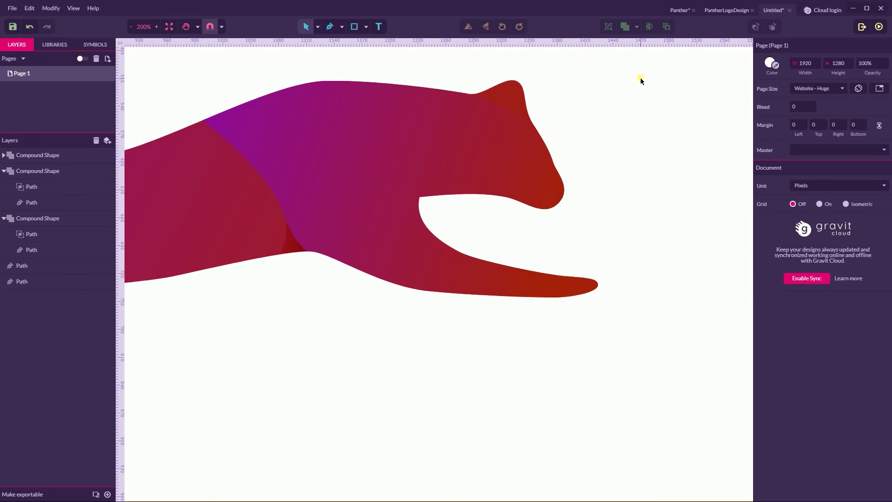
Set the blending mode of the front-half compound shape to Screen
click(415, 140)
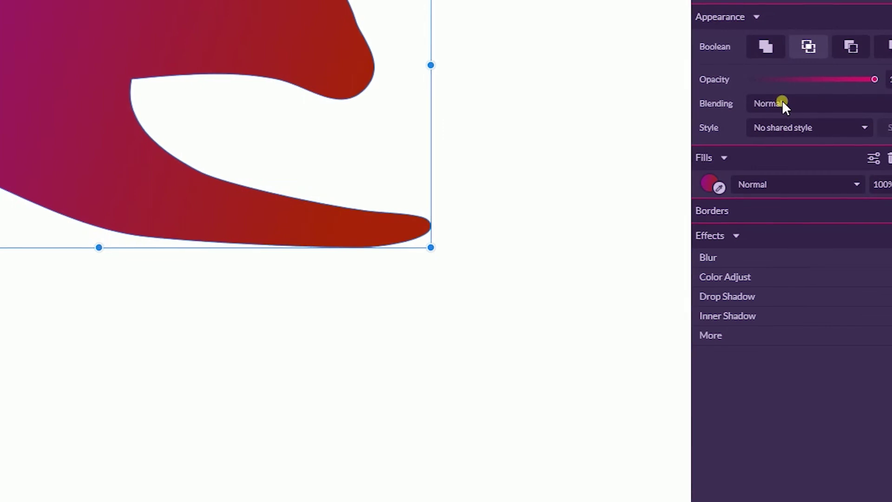
click(781, 99)
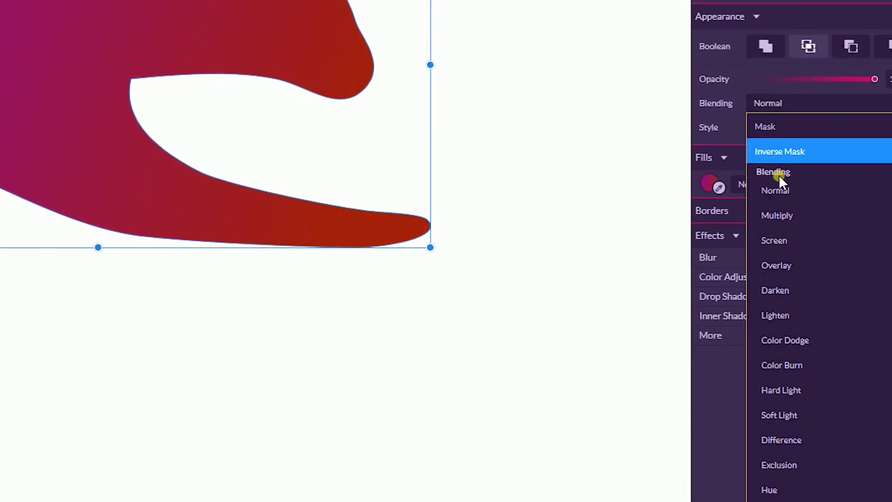
click(787, 242)
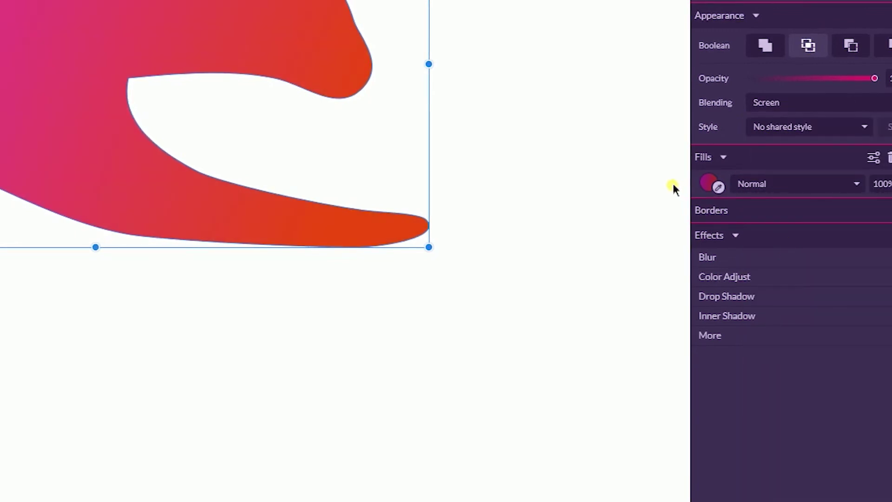
Recolour the front-half shape's gradient with start stop #C579CC and end stop #BB7366
click(717, 184)
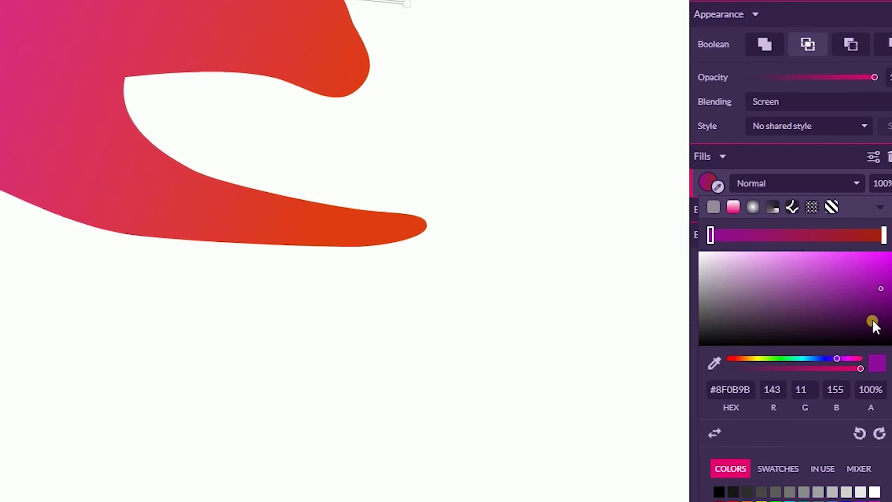
mouse_move(873, 321)
mouse_down()
mouse_move(876, 280)
mouse_move(788, 261)
mouse_up()
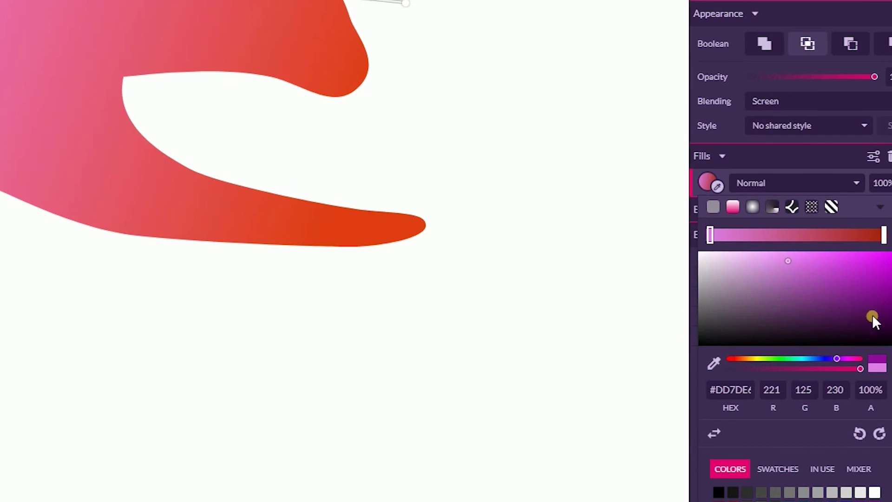
drag(785, 264, 790, 270)
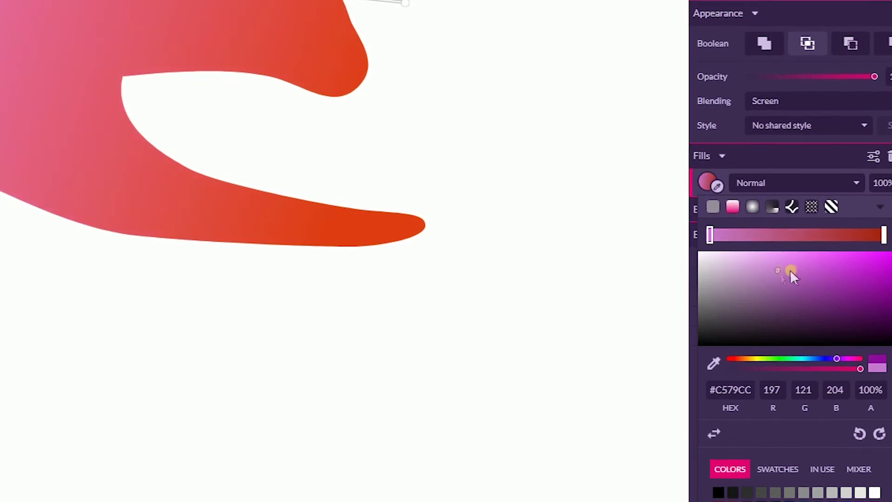
click(884, 234)
mouse_move(884, 280)
mouse_down()
mouse_move(787, 280)
mouse_move(779, 272)
mouse_move(786, 276)
mouse_up()
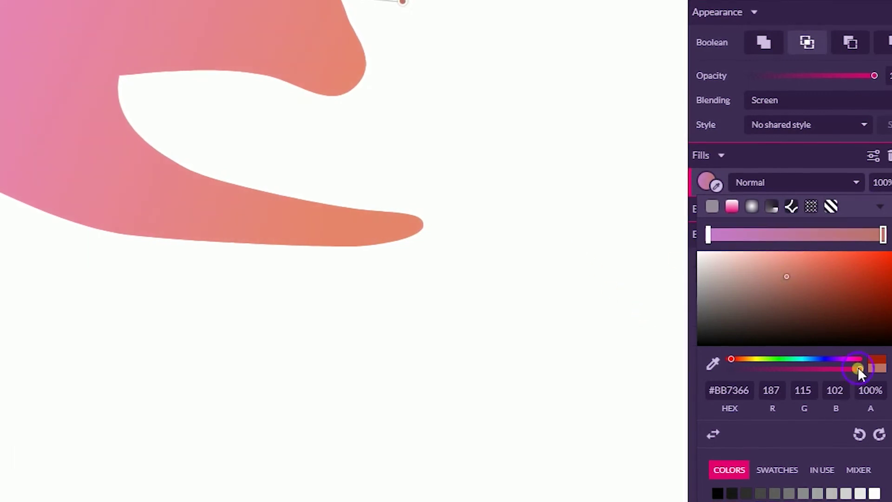
Make the front-half gradient translucent, with the end stop at 38% alpha and the start stop at 5%
drag(858, 369, 779, 365)
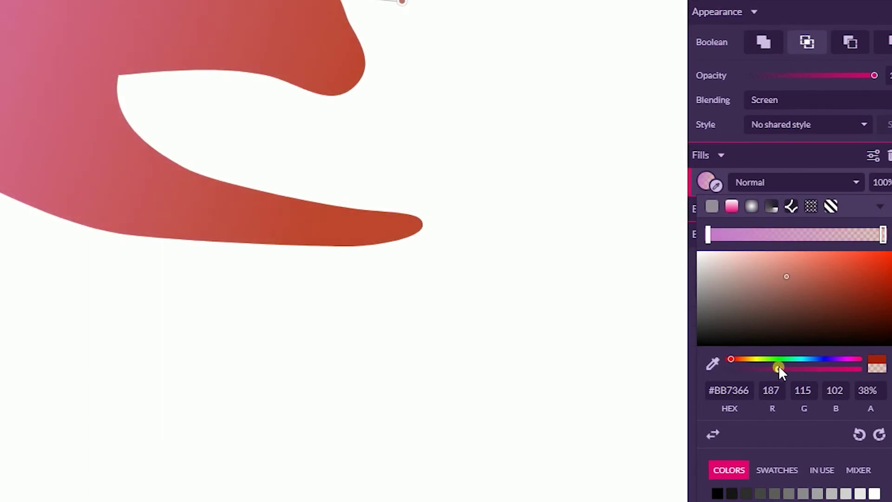
click(707, 236)
drag(860, 369, 739, 369)
mouse_move(735, 408)
mouse_down()
mouse_move(721, 409)
mouse_move(735, 413)
mouse_up()
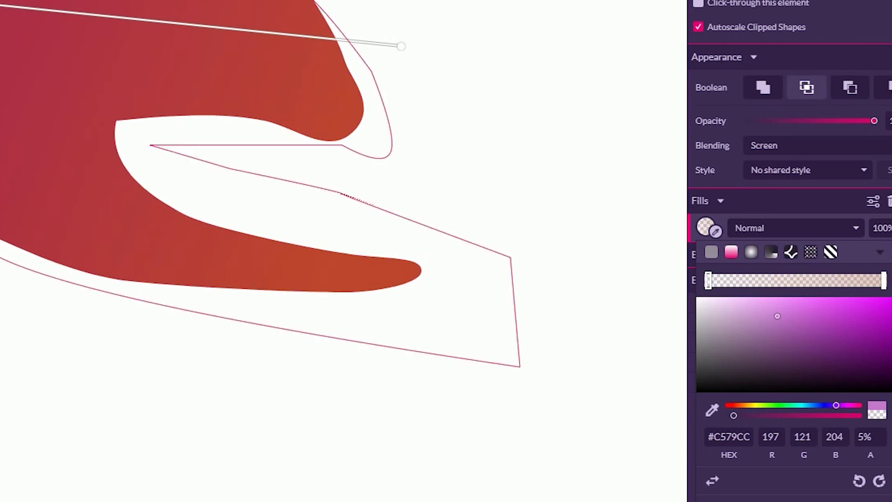
Tilt the front-half gradient by lowering its start point, and deselect the shape to check the blend
drag(0, 5, 0, 64)
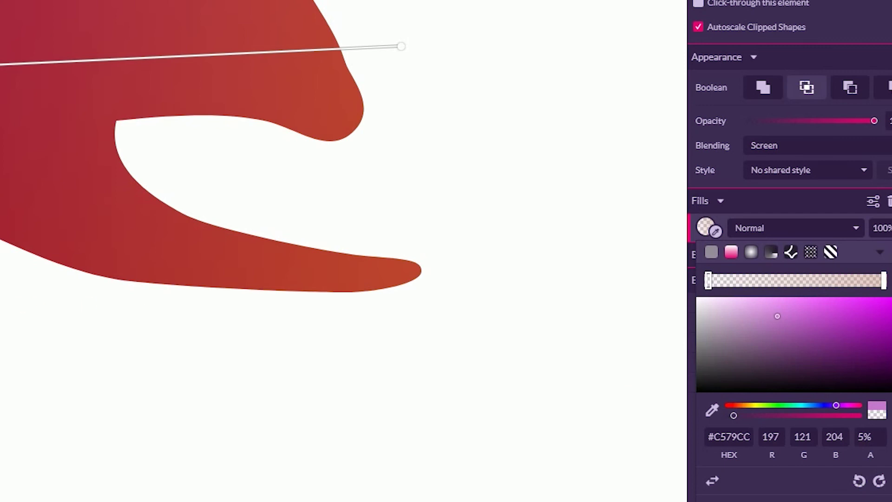
click(0, 295)
scroll(140, 245, down, 5)
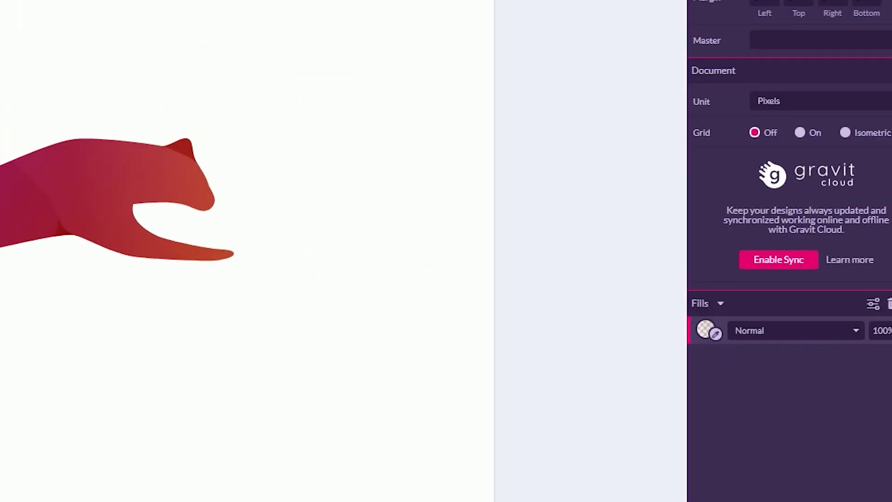
scroll(140, 244, up, 5)
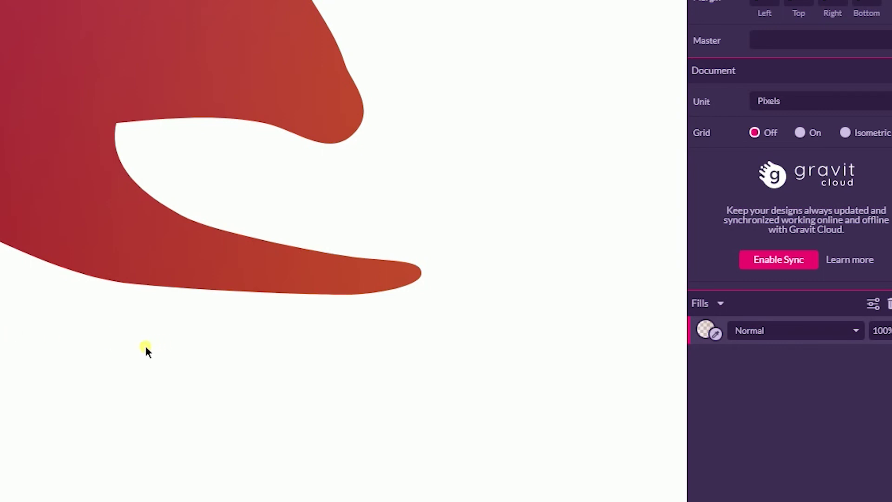
drag(32, 341, 249, 358)
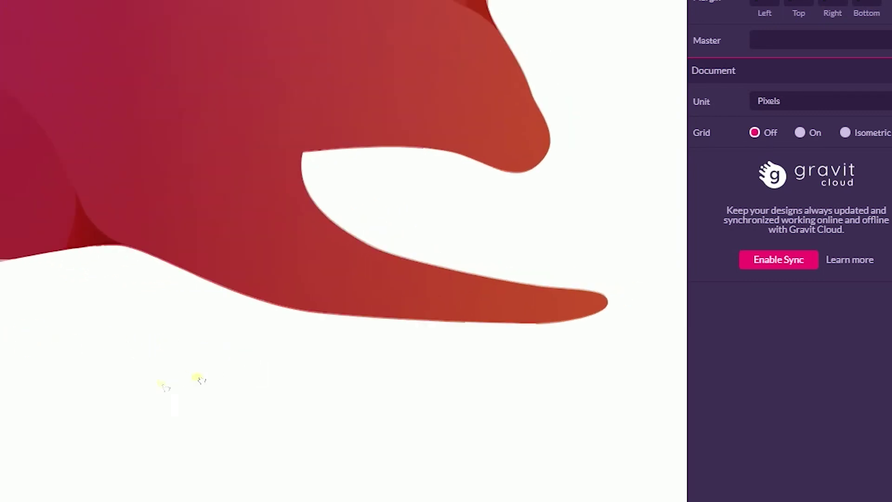
drag(199, 379, 95, 398)
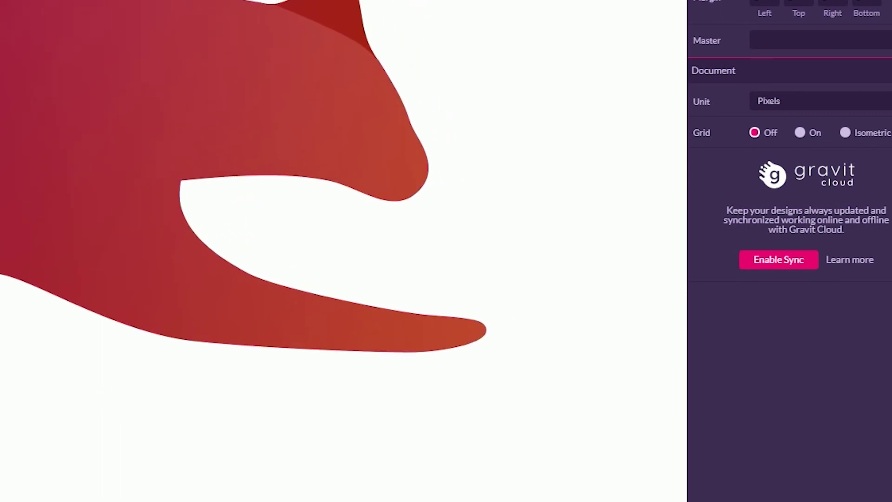
Convert the front-half compound shape into an editable path
click(179, 139)
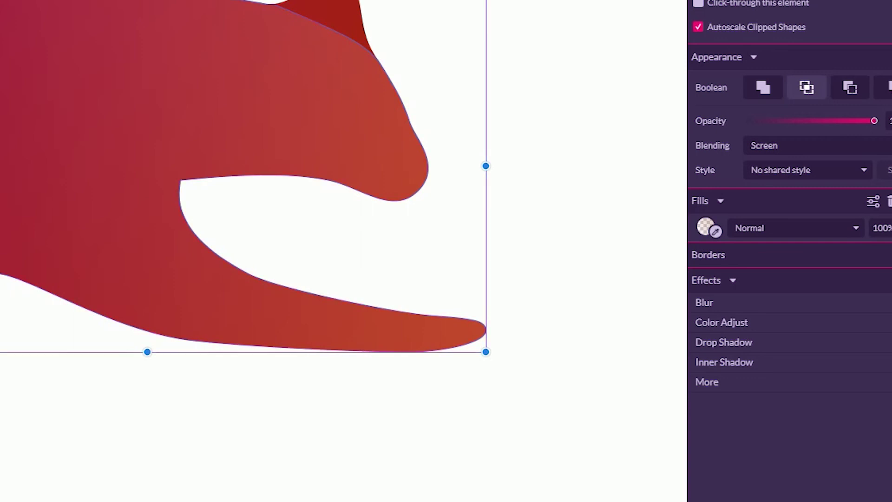
double_click(323, 309)
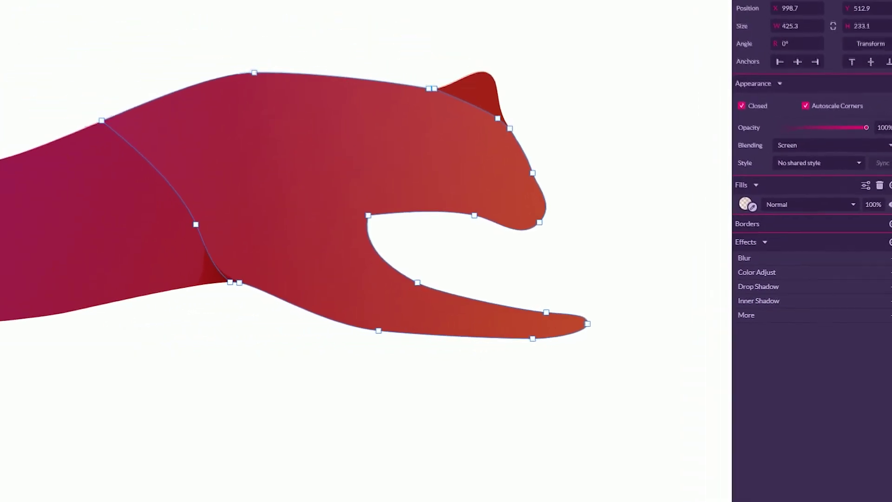
click(51, 10)
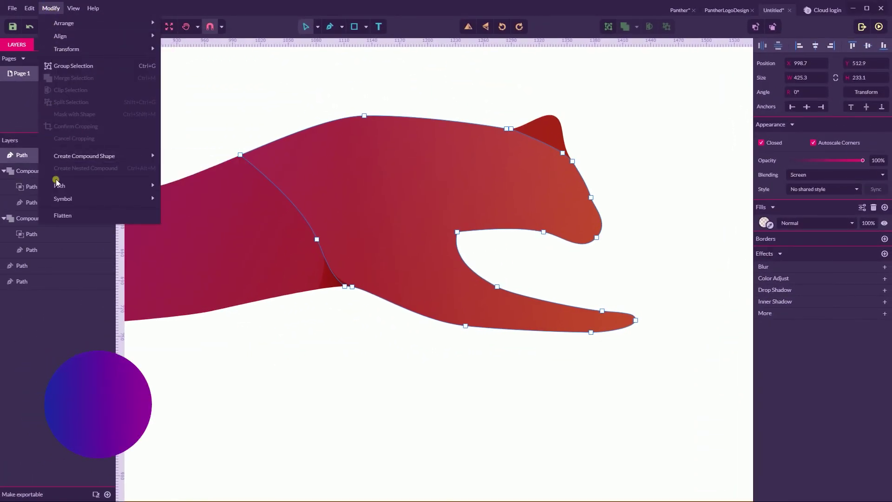
mouse_move(135, 199)
mouse_move(113, 185)
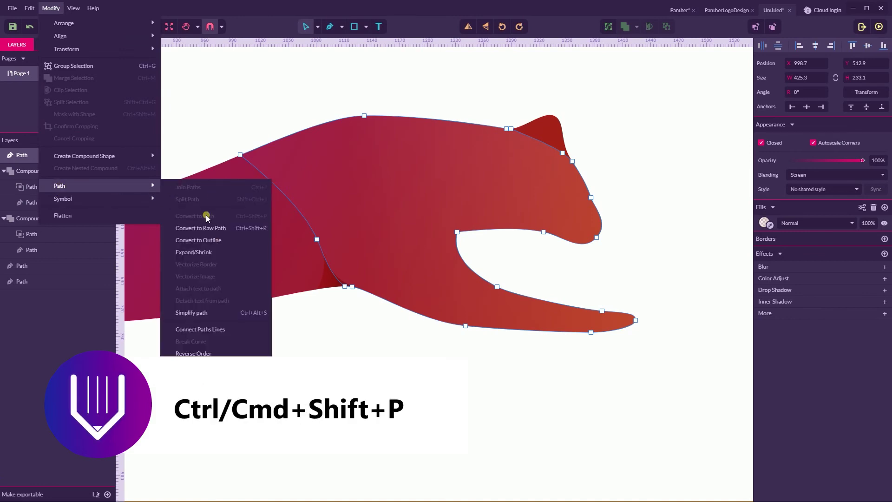
click(546, 256)
click(58, 154)
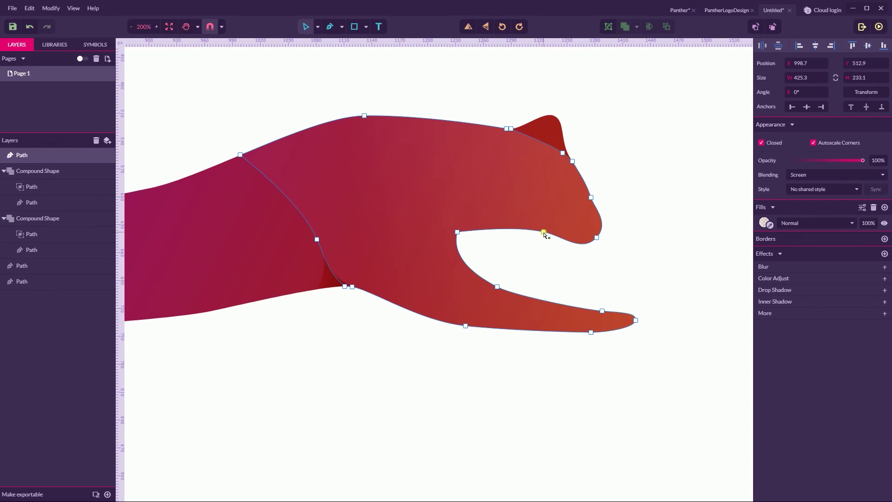
Move the front-half path's node on the jaw underside to X 1300.5, Y 622, make its joint Disconnected and reshape its handles
drag(545, 234, 532, 217)
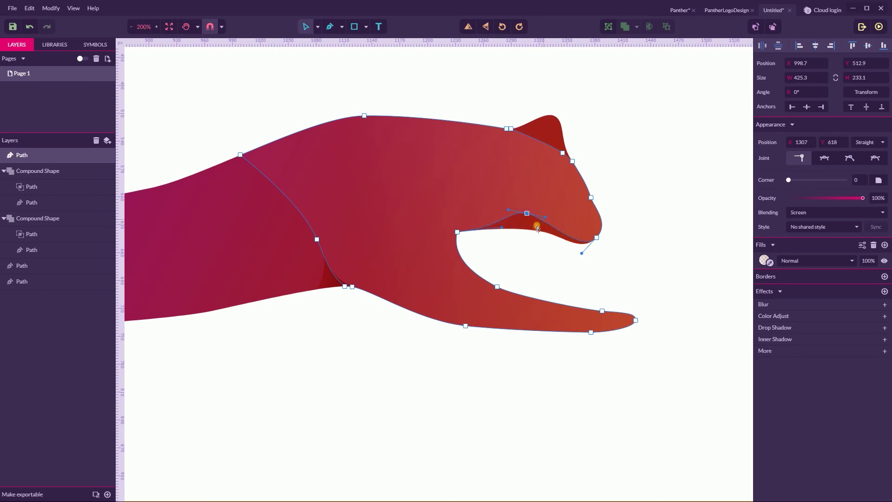
click(540, 217)
drag(528, 213, 521, 217)
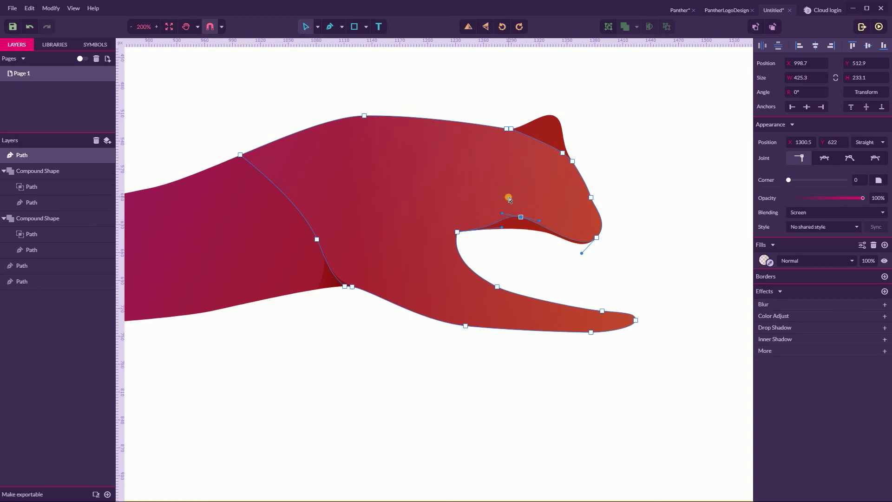
click(852, 160)
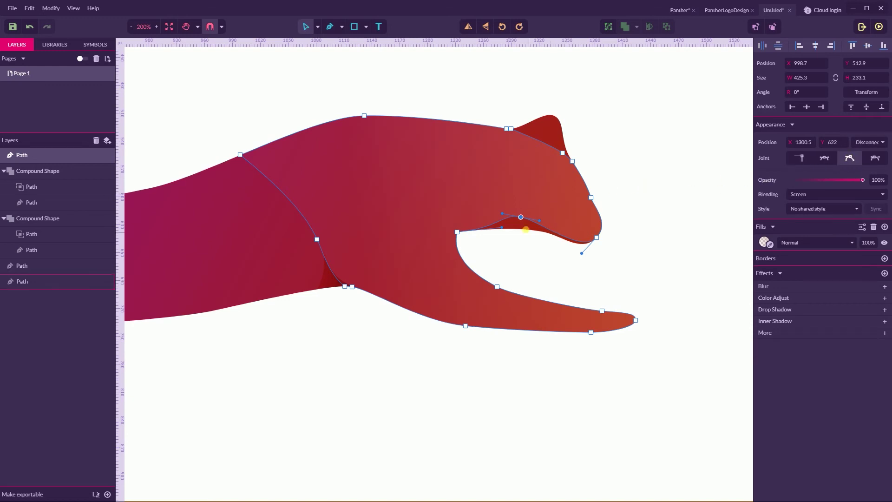
drag(541, 226, 559, 237)
drag(503, 216, 566, 239)
Refine the pointed notch under the jaw by adding nodes on the path edge on either side of the raised node
click(528, 258)
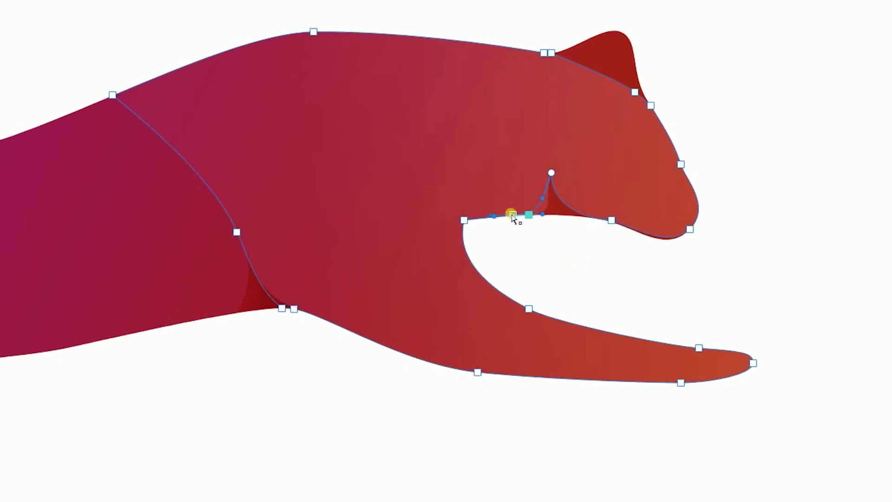
click(587, 231)
click(570, 209)
drag(612, 221, 566, 215)
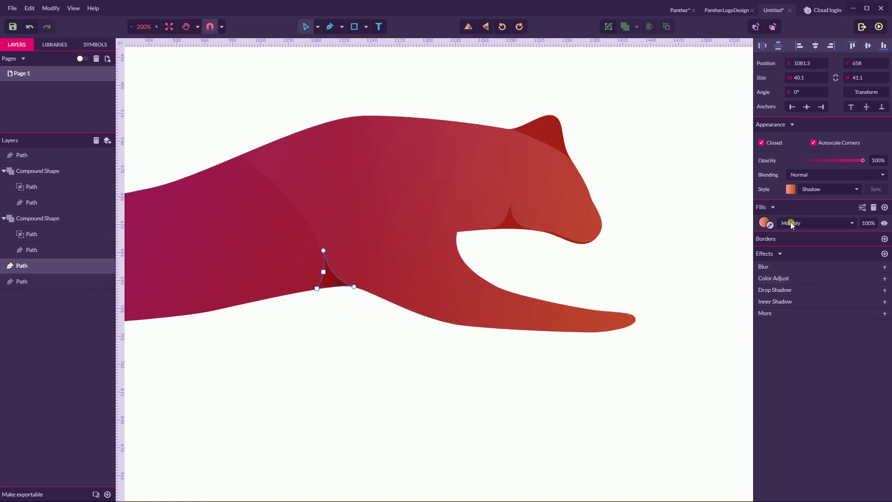
Raise the straight node at the mouth corner of the front-half path to X 1228.5, Y 618
click(507, 222)
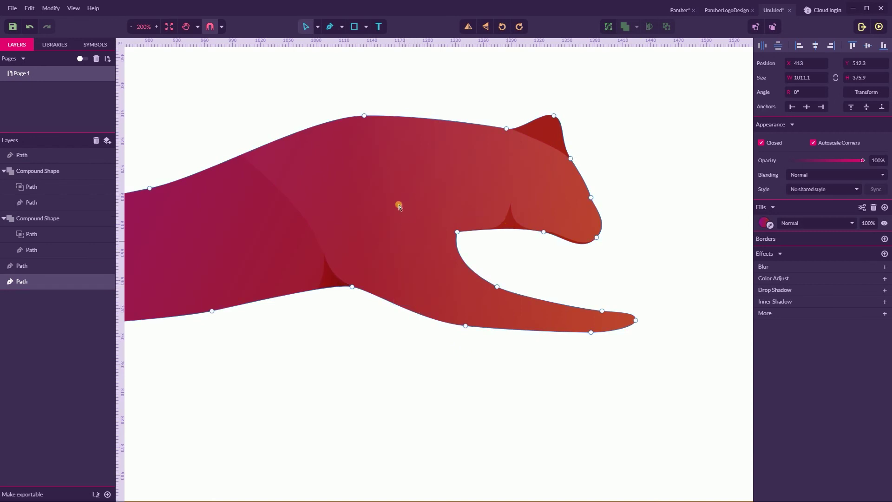
click(318, 27)
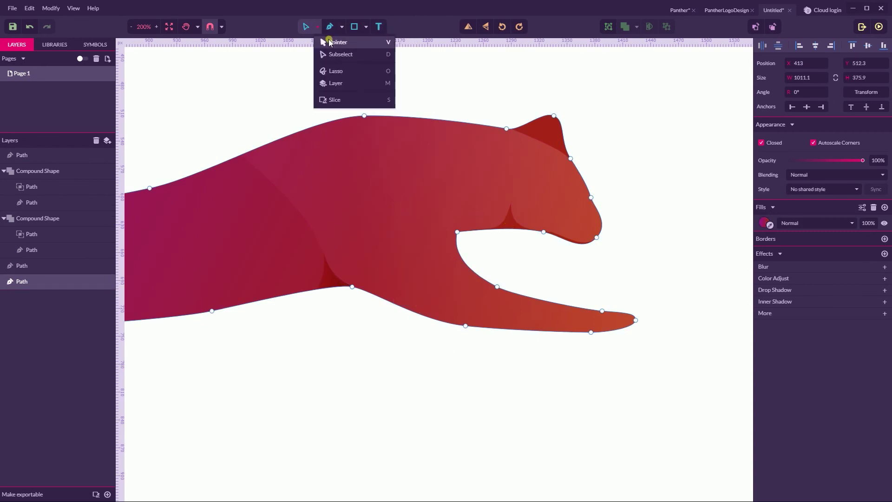
click(332, 38)
drag(384, 175, 400, 315)
key(ctrl+z)
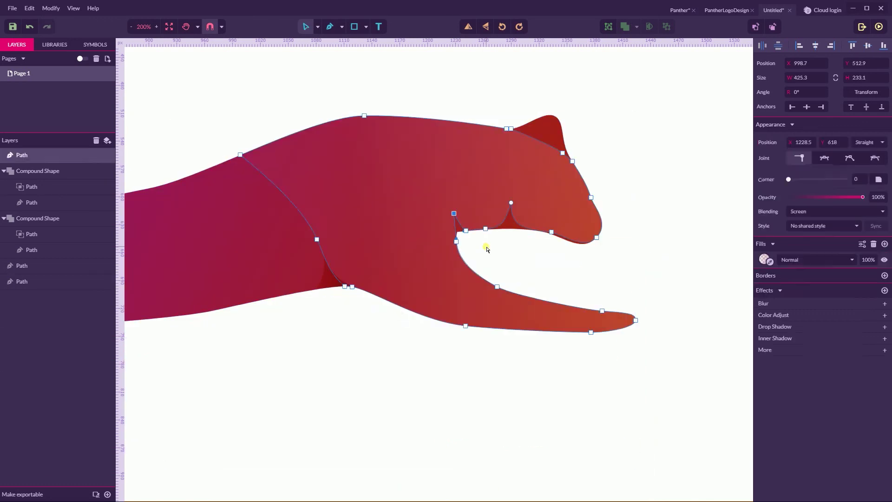
Move the mouth-corner node to X 1236, Y 614.5 and adjust the nodes around it to form a narrow shadow notch
click(486, 250)
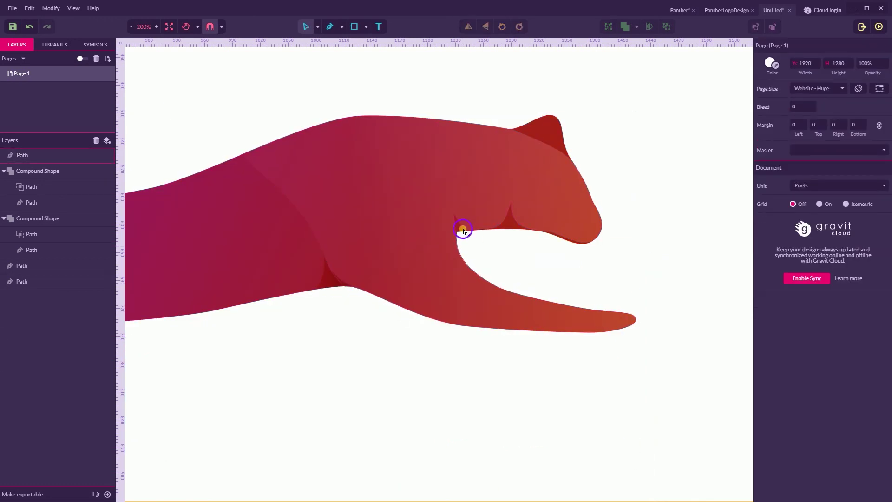
click(458, 230)
click(461, 230)
drag(463, 233, 461, 210)
click(456, 234)
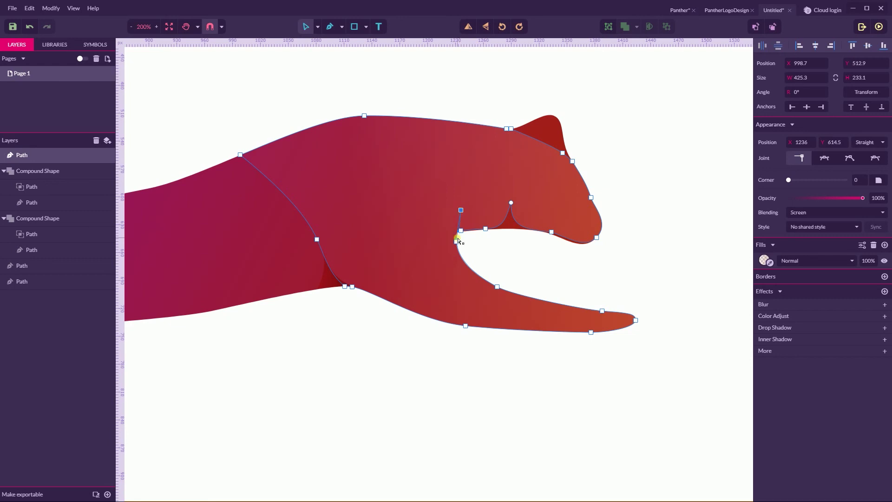
drag(448, 230, 448, 230)
click(450, 230)
drag(451, 228, 450, 228)
click(486, 229)
click(507, 250)
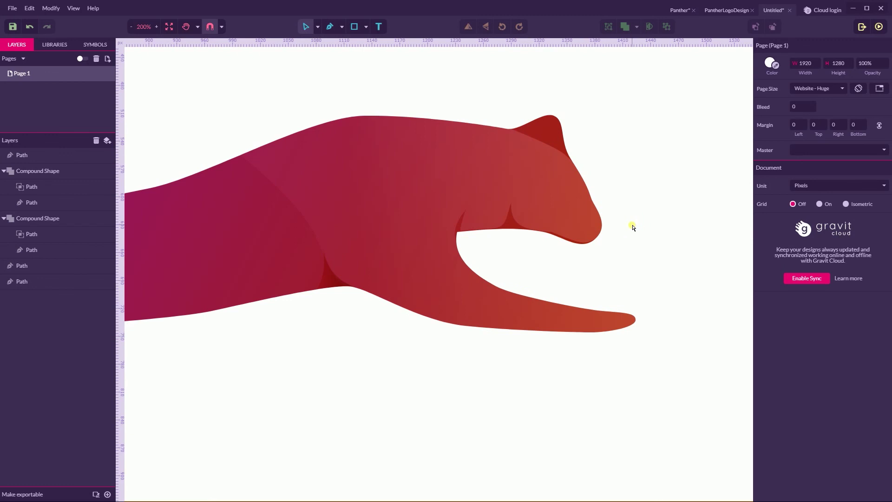
Draw a closed inner-ear path with the Pen tool inside the panther's ear, about 44.2 × 31 px
key(ctrl+minus)
key(ctrl+minus)
key(ctrl+minus)
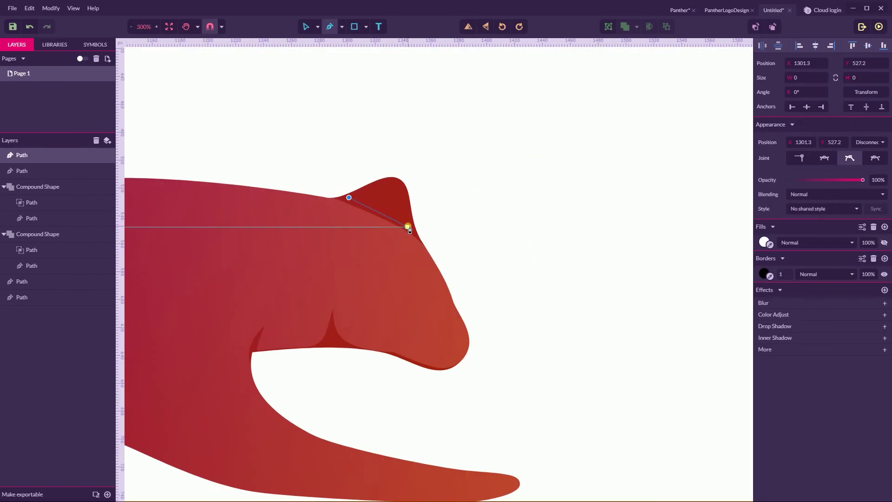
click(410, 227)
drag(416, 231, 400, 190)
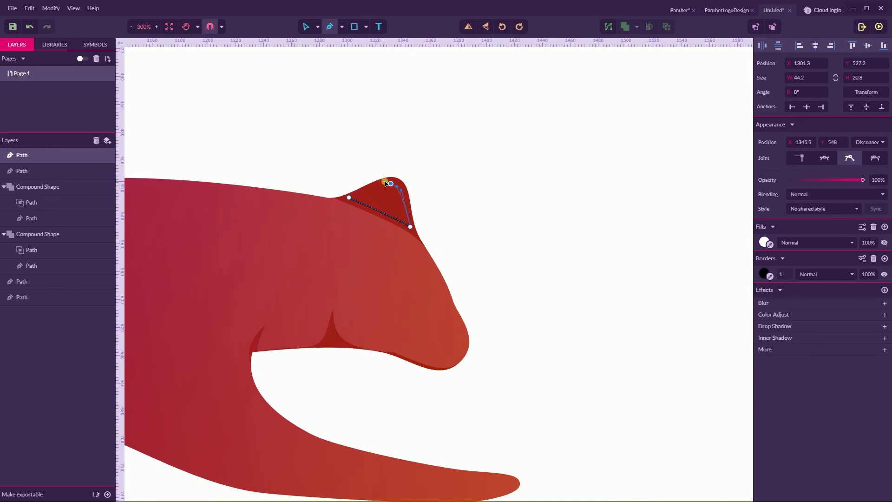
drag(384, 182, 384, 181)
click(349, 197)
key(space)
drag(270, 159, 356, 172)
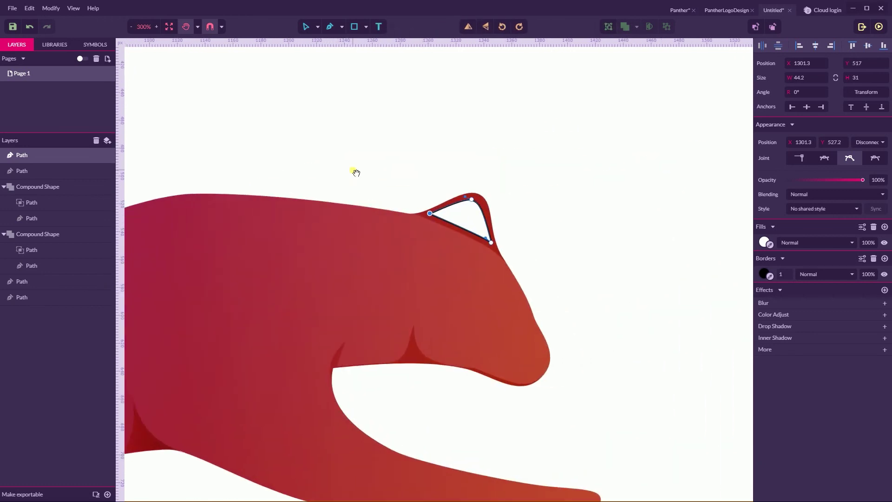
Apply the shared style Shadow to the inner-ear path and deselect it
key(p)
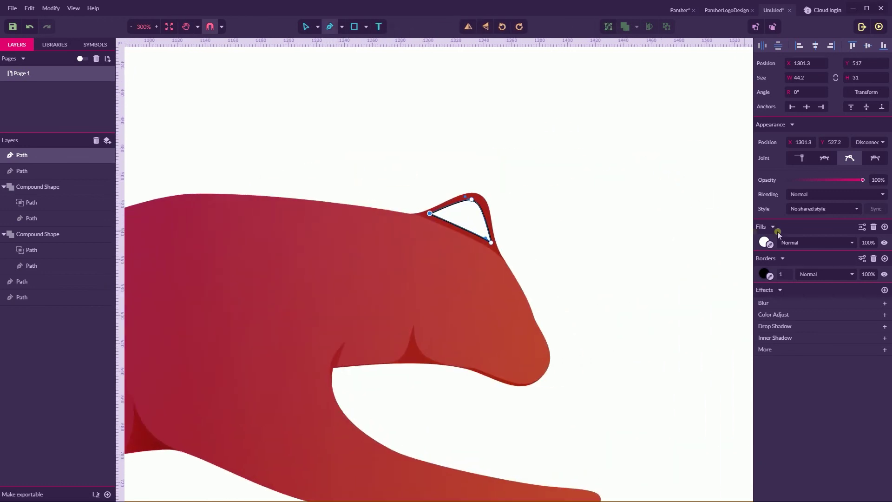
click(805, 196)
click(797, 212)
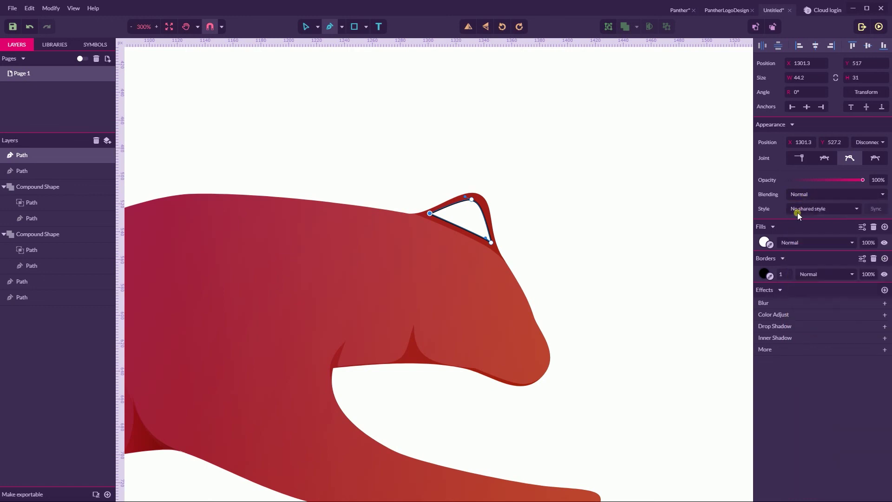
click(797, 212)
click(779, 242)
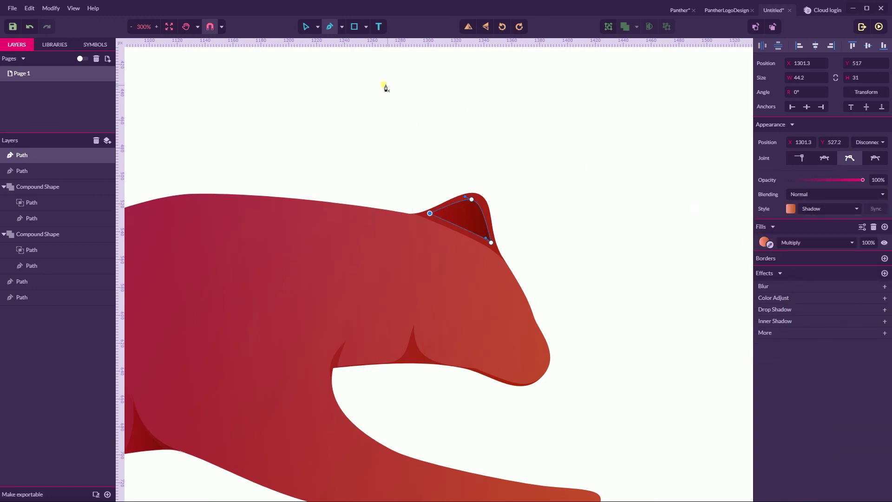
click(317, 27)
click(340, 45)
click(504, 135)
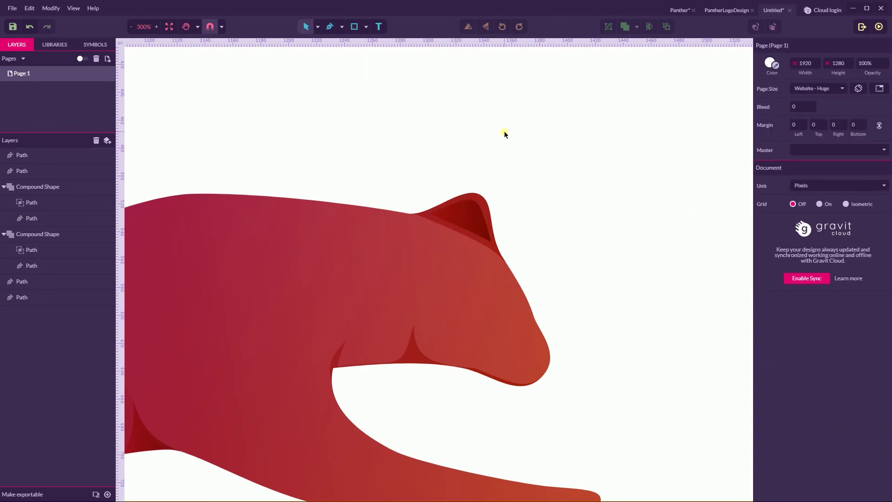
Set the inner-ear path's opacity to 58% and its blending mode to Multiply
click(483, 205)
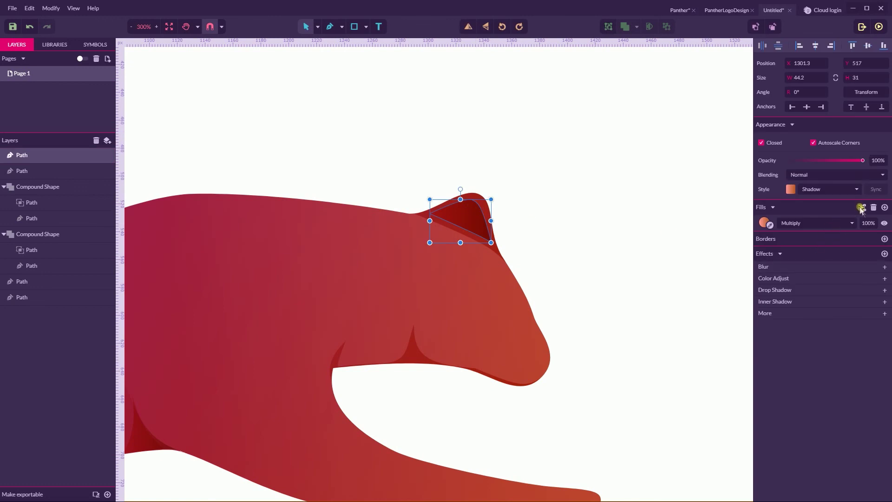
drag(863, 160, 807, 160)
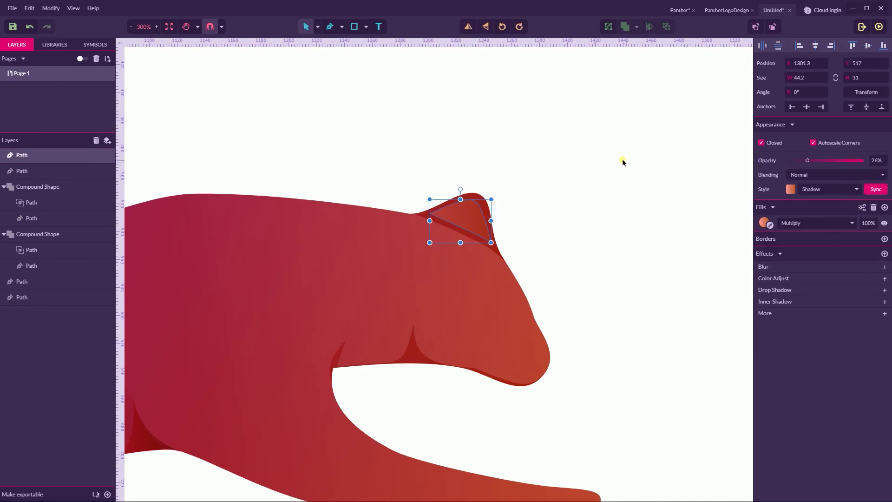
click(617, 160)
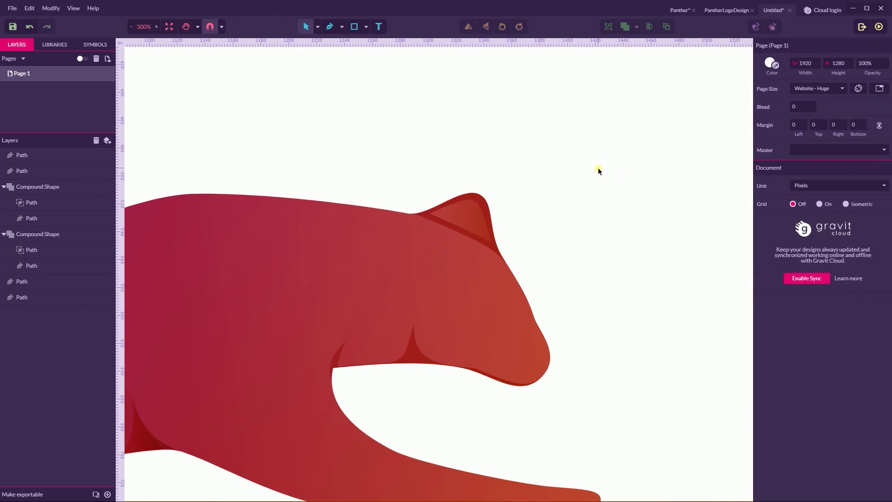
click(450, 215)
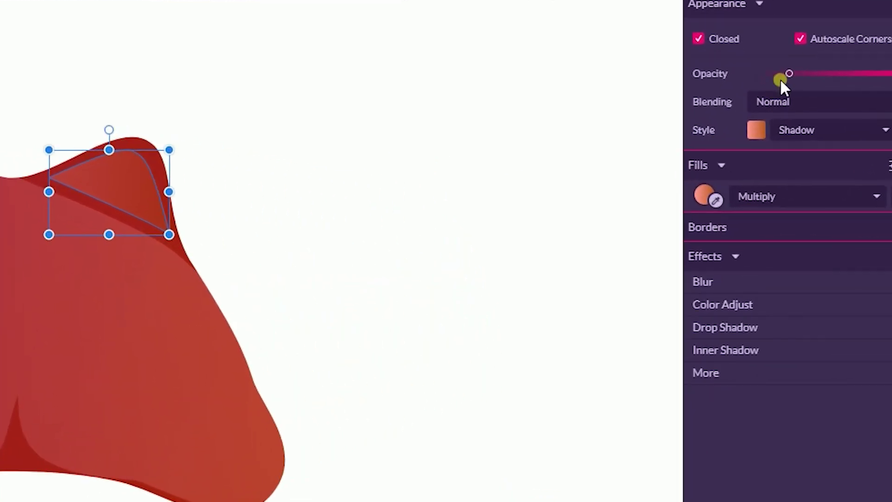
drag(787, 70, 835, 75)
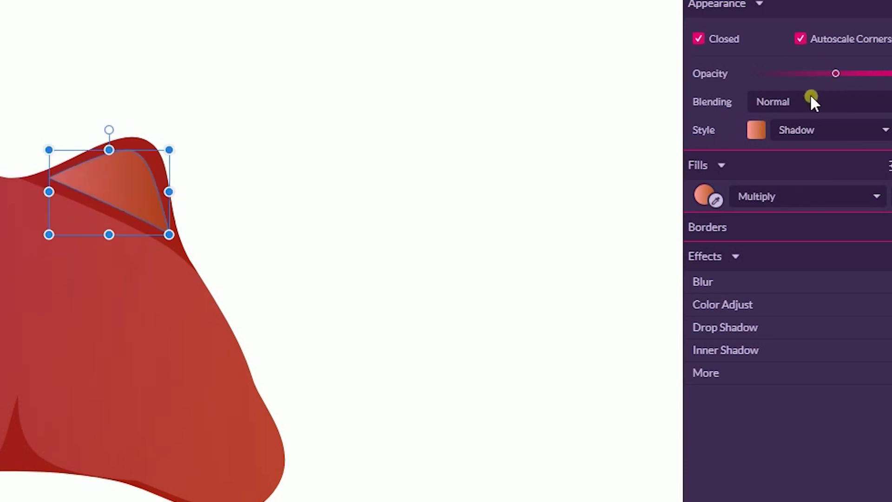
click(798, 103)
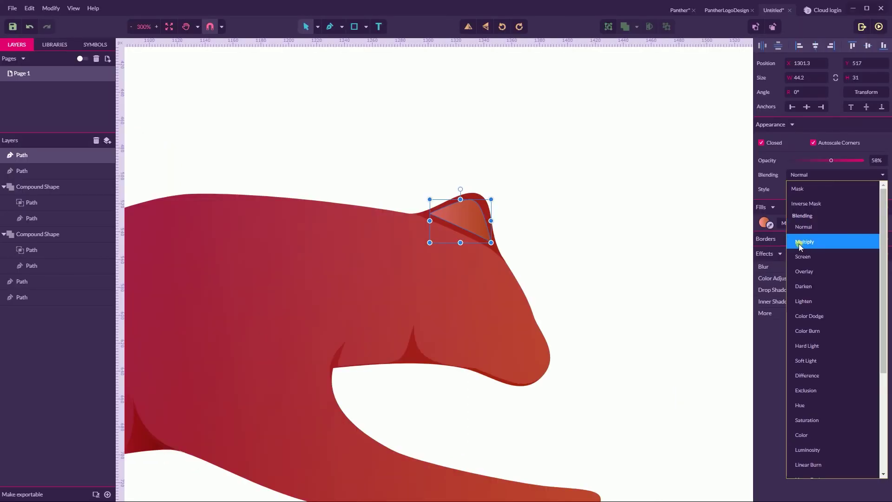
click(801, 244)
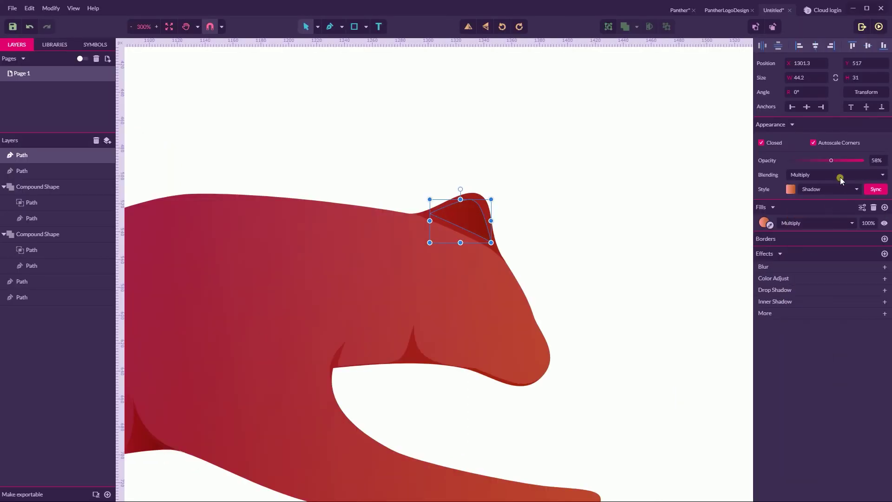
Reduce the opacity of the inner-ear path's Multiply fill to 34% and deselect the path
click(869, 226)
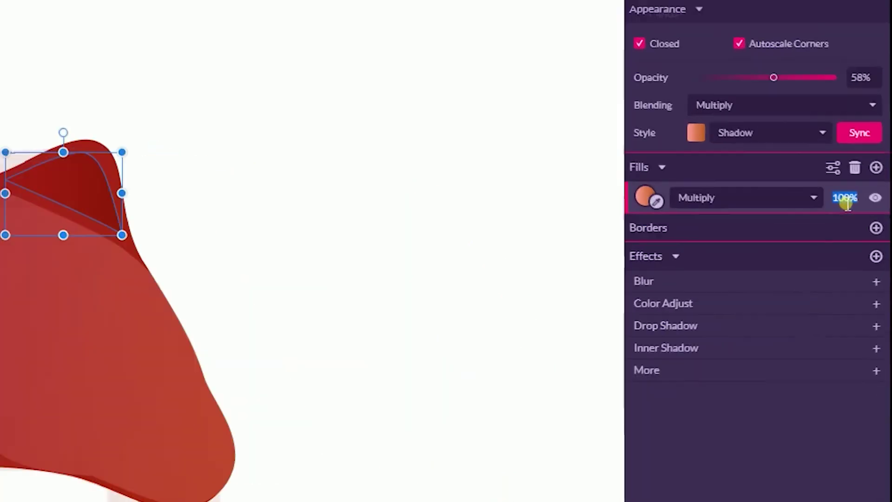
key(Down)
key(Down)
key(Down)
key(Down)
key(Down)
key(Down)
key(Down)
key(Down)
key(Down)
key(Down)
key(Down)
key(Down)
key(Down)
key(Down)
key(Down)
key(Down)
key(Down)
key(Down)
key(Down)
key(Down)
key(Down)
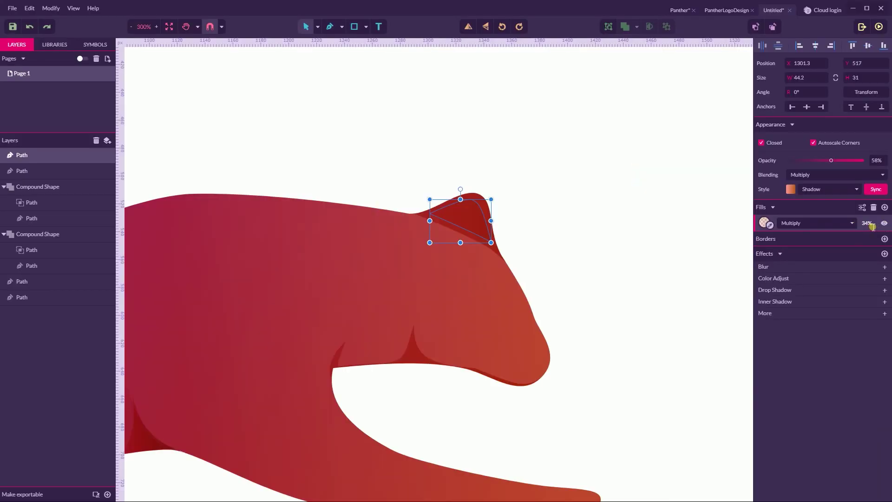
click(872, 227)
click(549, 200)
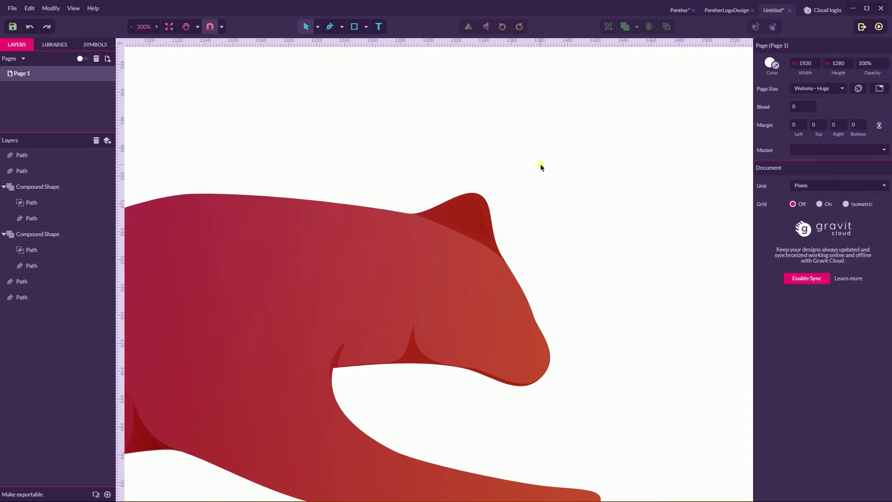
click(475, 214)
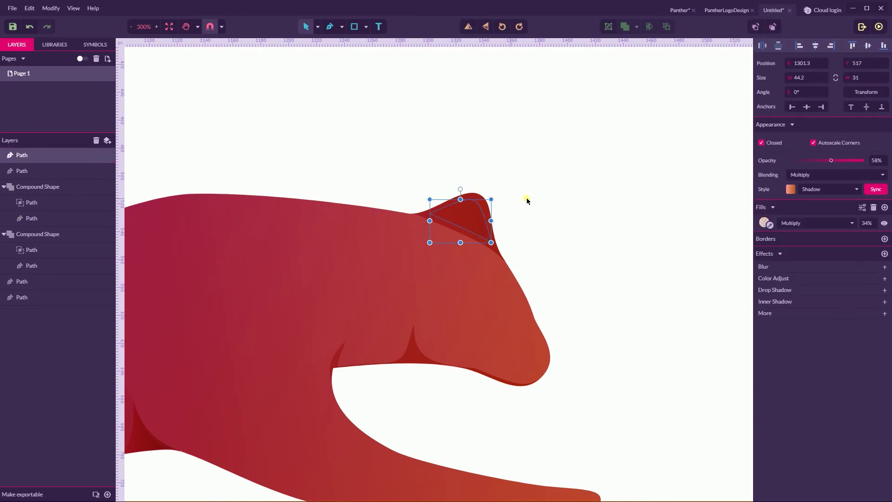
click(560, 178)
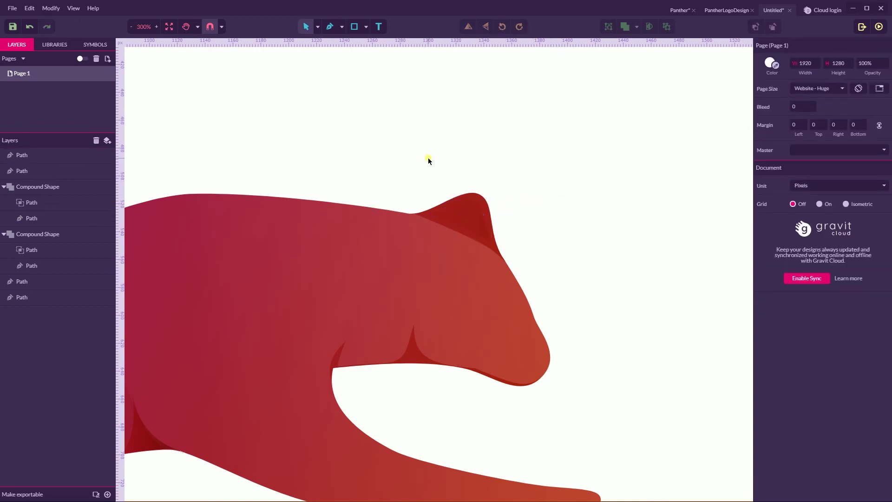
Select the whole panther and move it to the upper part of the page, at about X 495, Y 282.3
scroll(428, 157, down, 5)
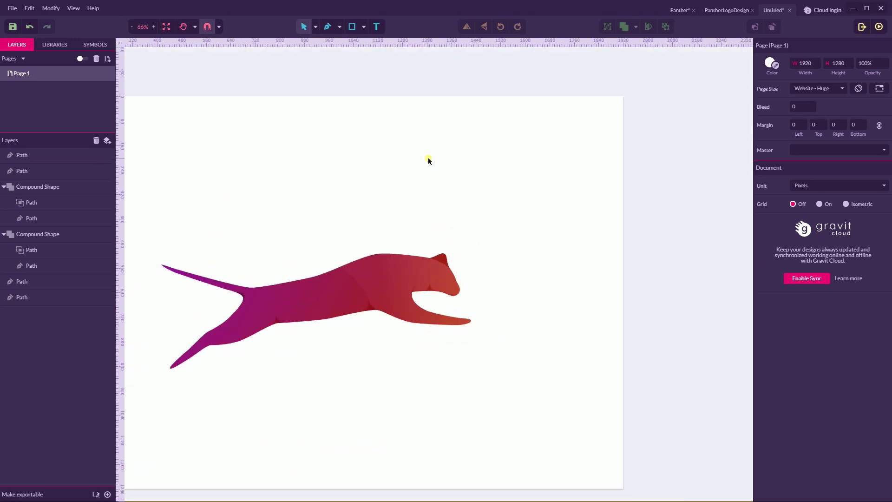
scroll(428, 158, up, 3)
scroll(428, 158, down, 2)
key(h)
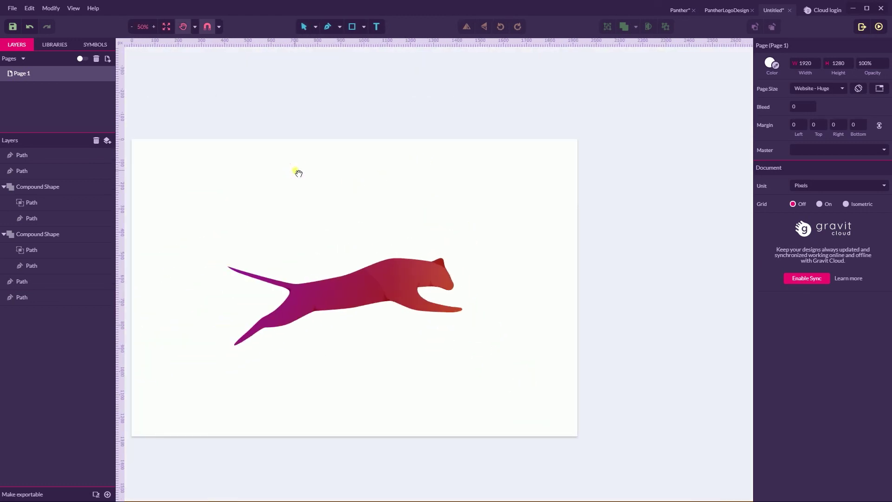
drag(297, 171, 394, 129)
key(v)
drag(300, 156, 637, 361)
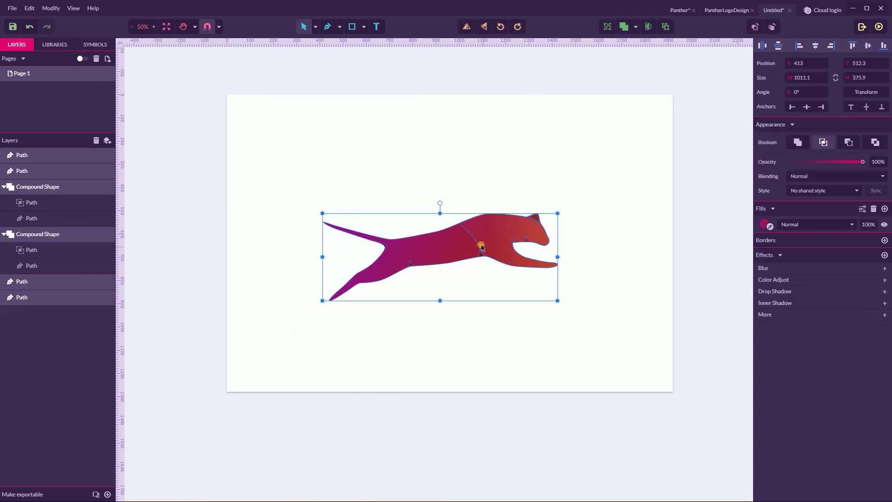
drag(447, 225, 473, 183)
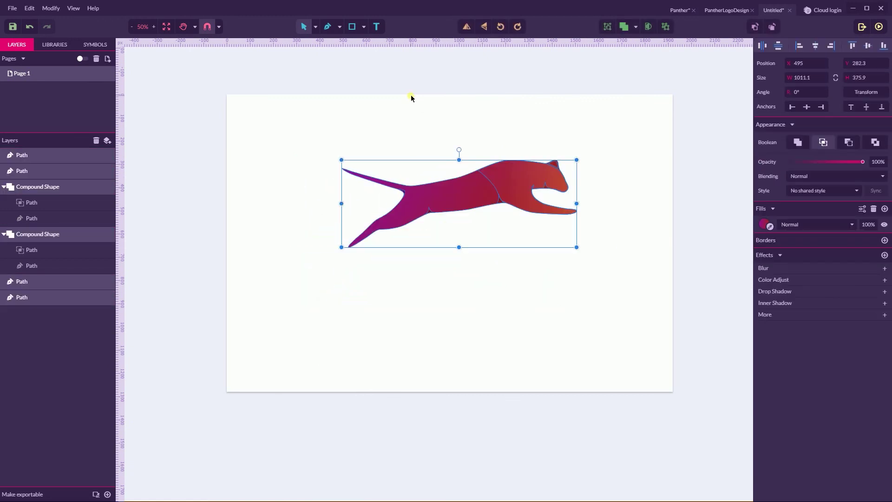
key(Escape)
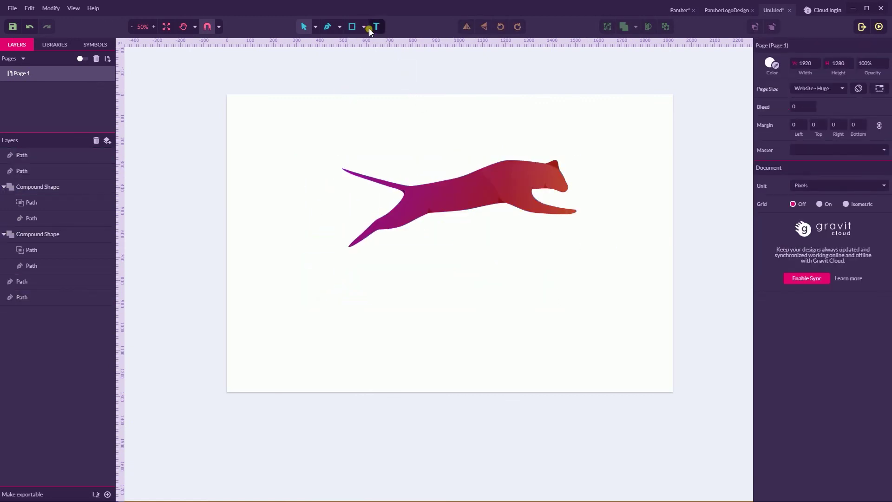
Add the text "Panther" on the page below the panther's hind leg
click(369, 27)
click(385, 263)
text(Pan)
key(Escape)
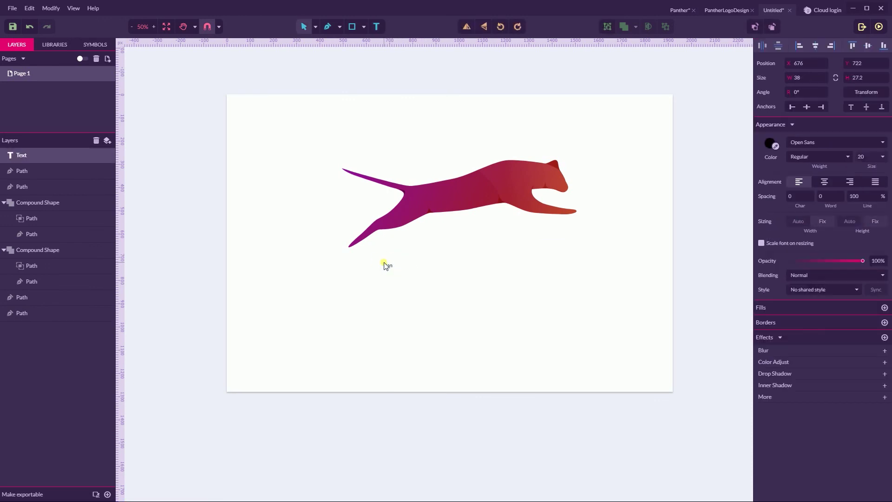
key(Escape)
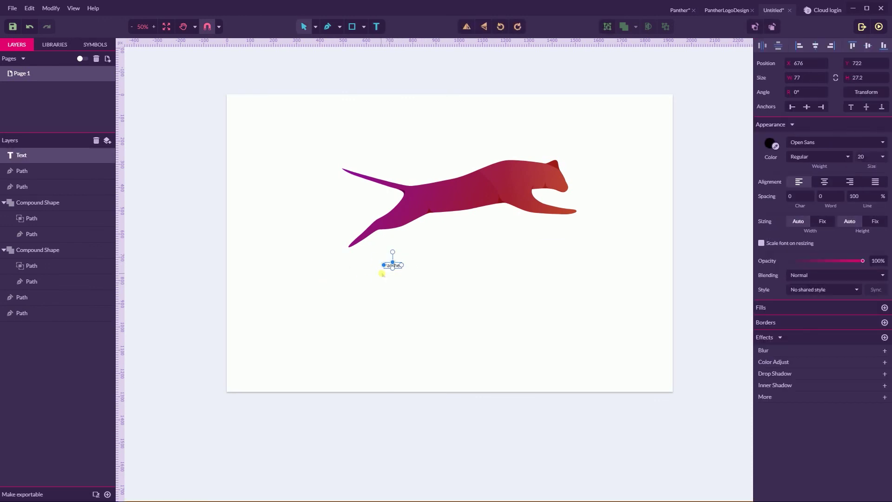
Set the "Panther" text's weight to Light and enlarge it with font scaling on resizing to about 981 × 361 px beneath the panther
drag(395, 273, 405, 299)
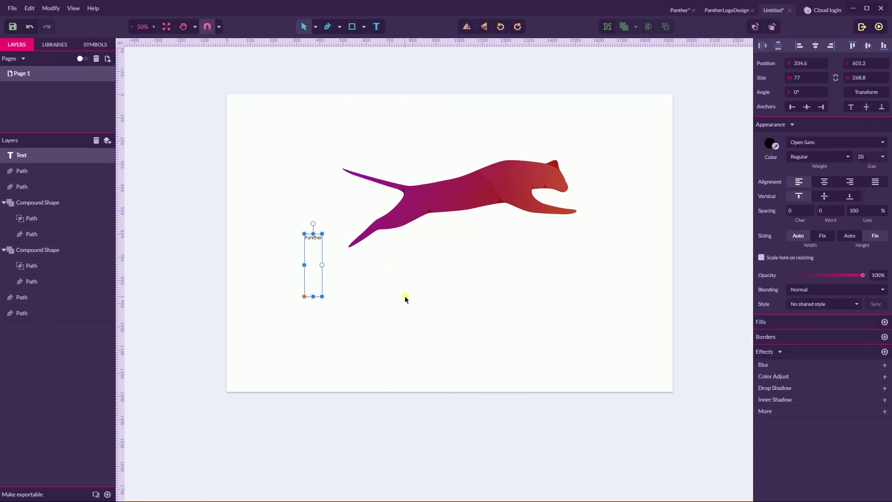
key(ctrl+z)
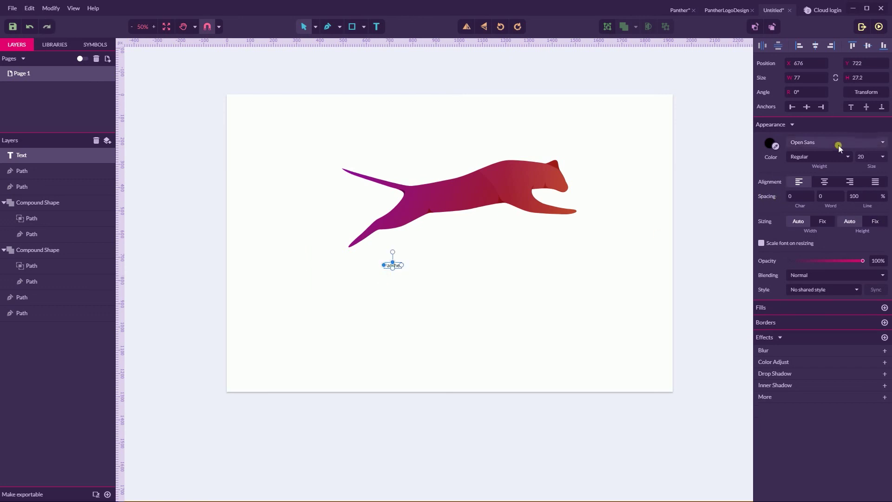
click(762, 243)
click(809, 156)
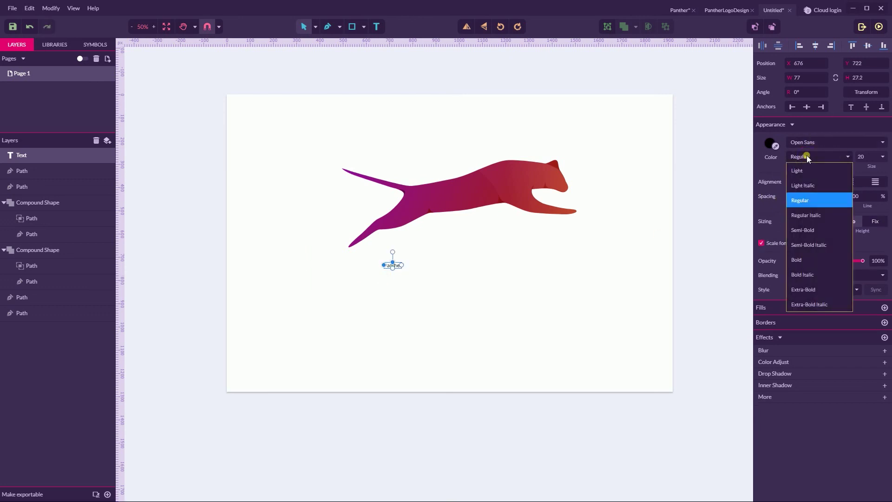
click(798, 170)
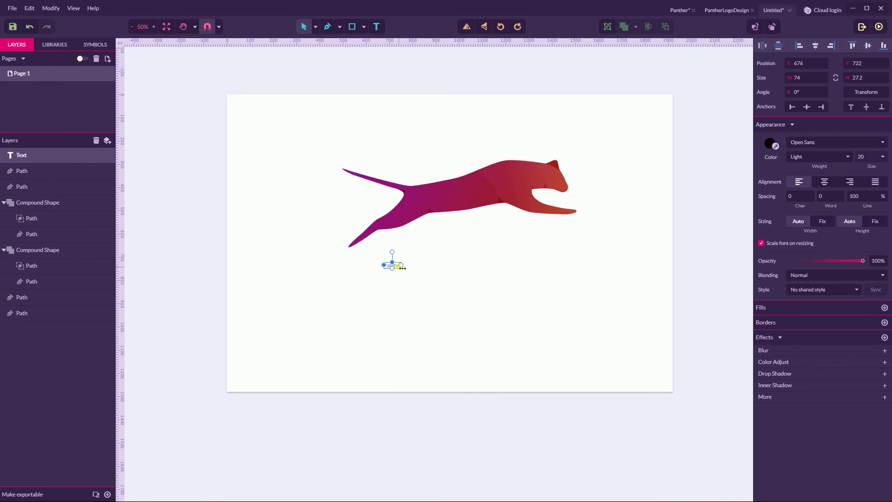
drag(402, 268, 506, 265)
drag(388, 267, 479, 254)
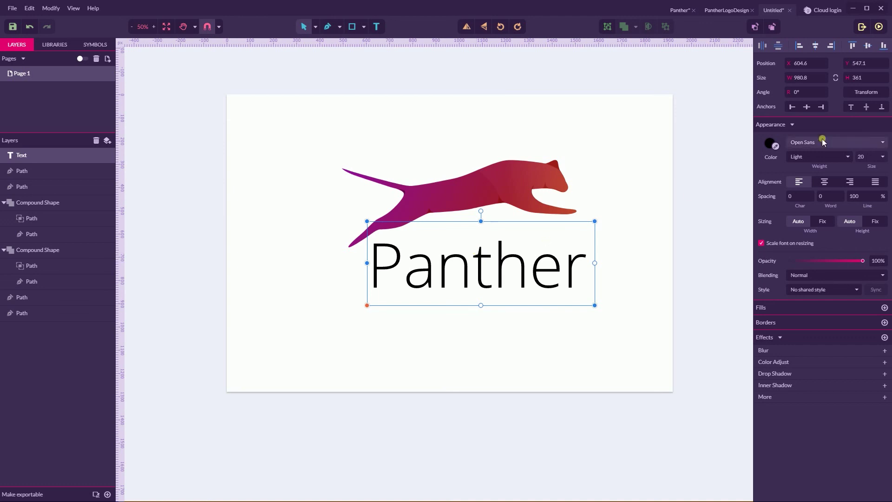
Color the "Panther" text with crimson #9C1845 sampled from the panther's body and darken that color slightly
click(775, 146)
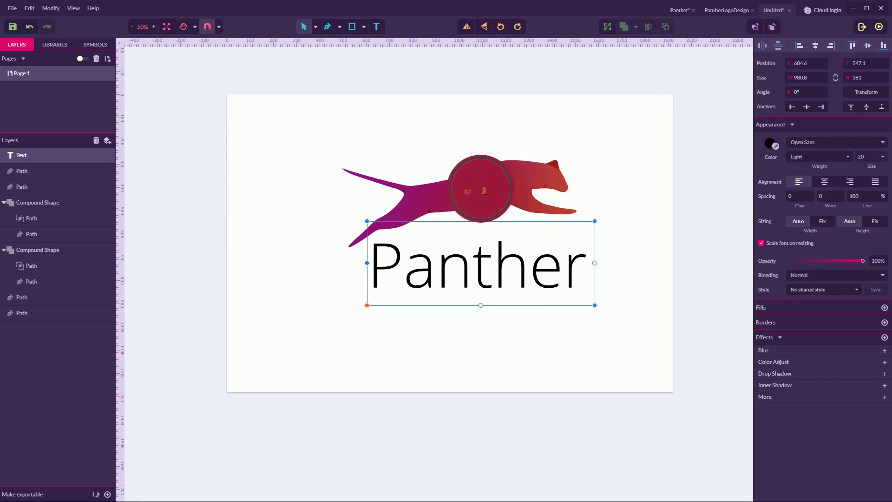
click(471, 194)
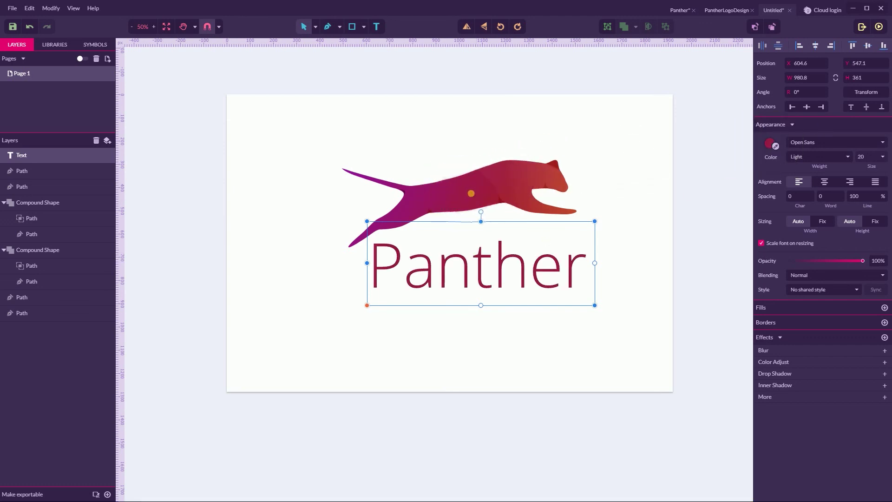
click(461, 135)
click(453, 245)
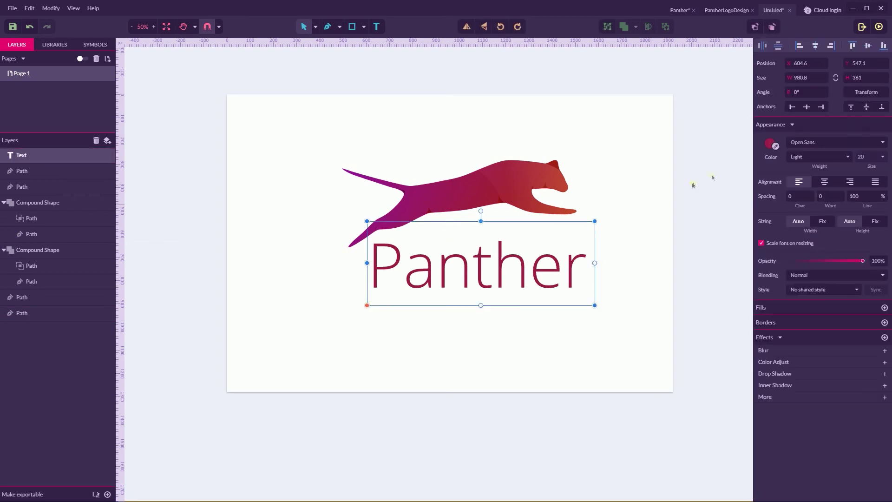
click(770, 144)
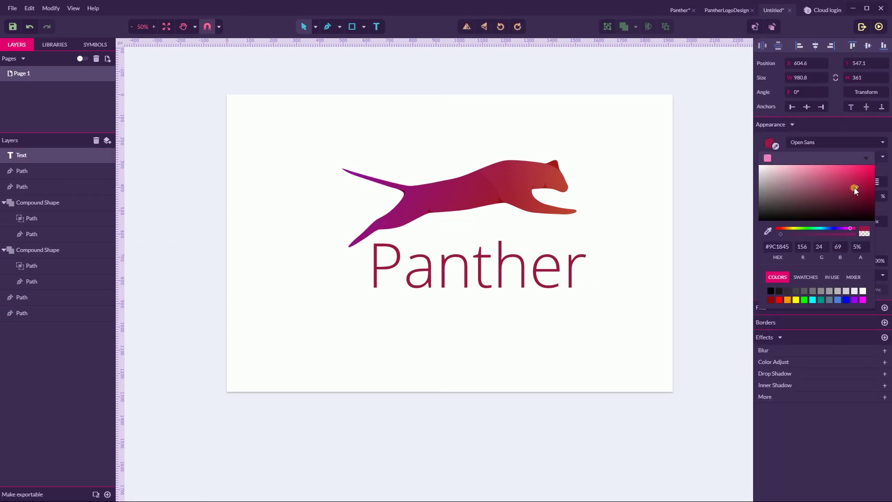
drag(854, 188, 857, 195)
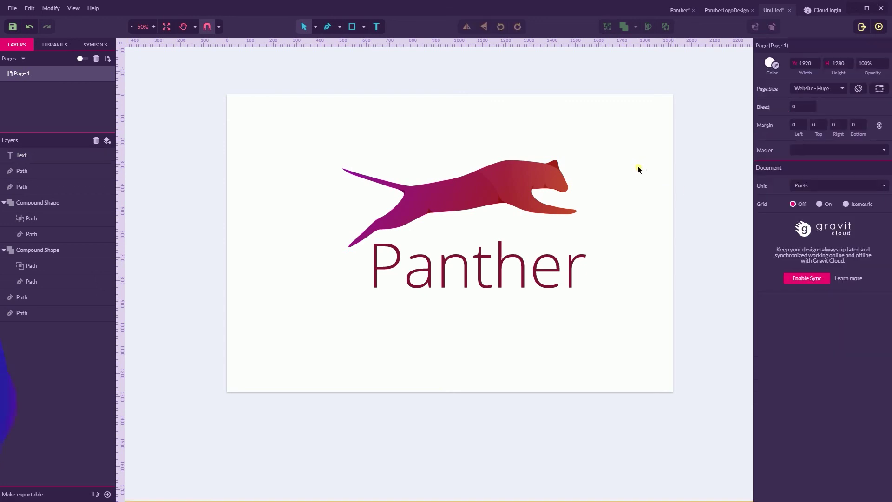
Move the panther and its text together slightly down and to the left to center the logo on the page
key(ctrl+minus)
key(ctrl+minus)
key(ctrl+plus)
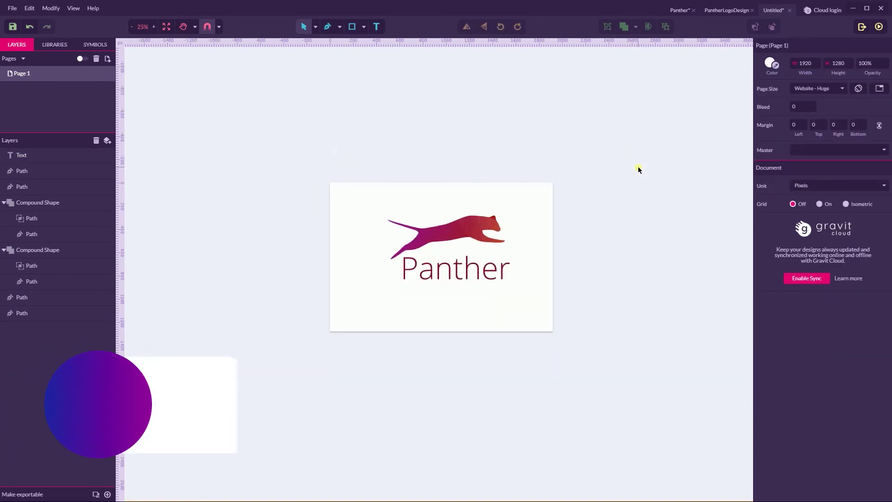
drag(370, 172, 567, 313)
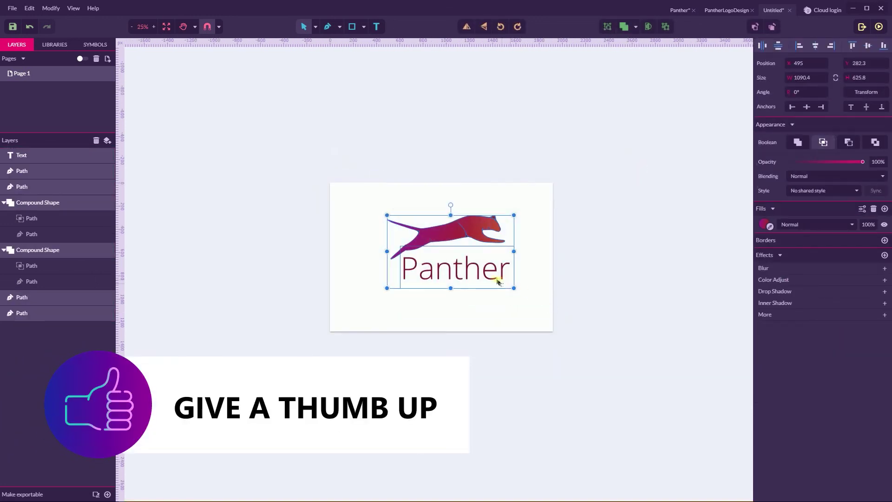
drag(497, 281, 477, 289)
click(431, 119)
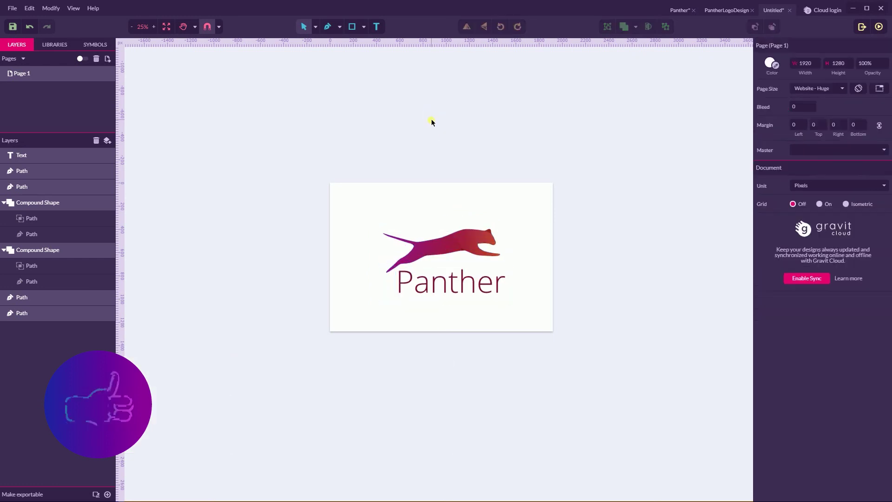